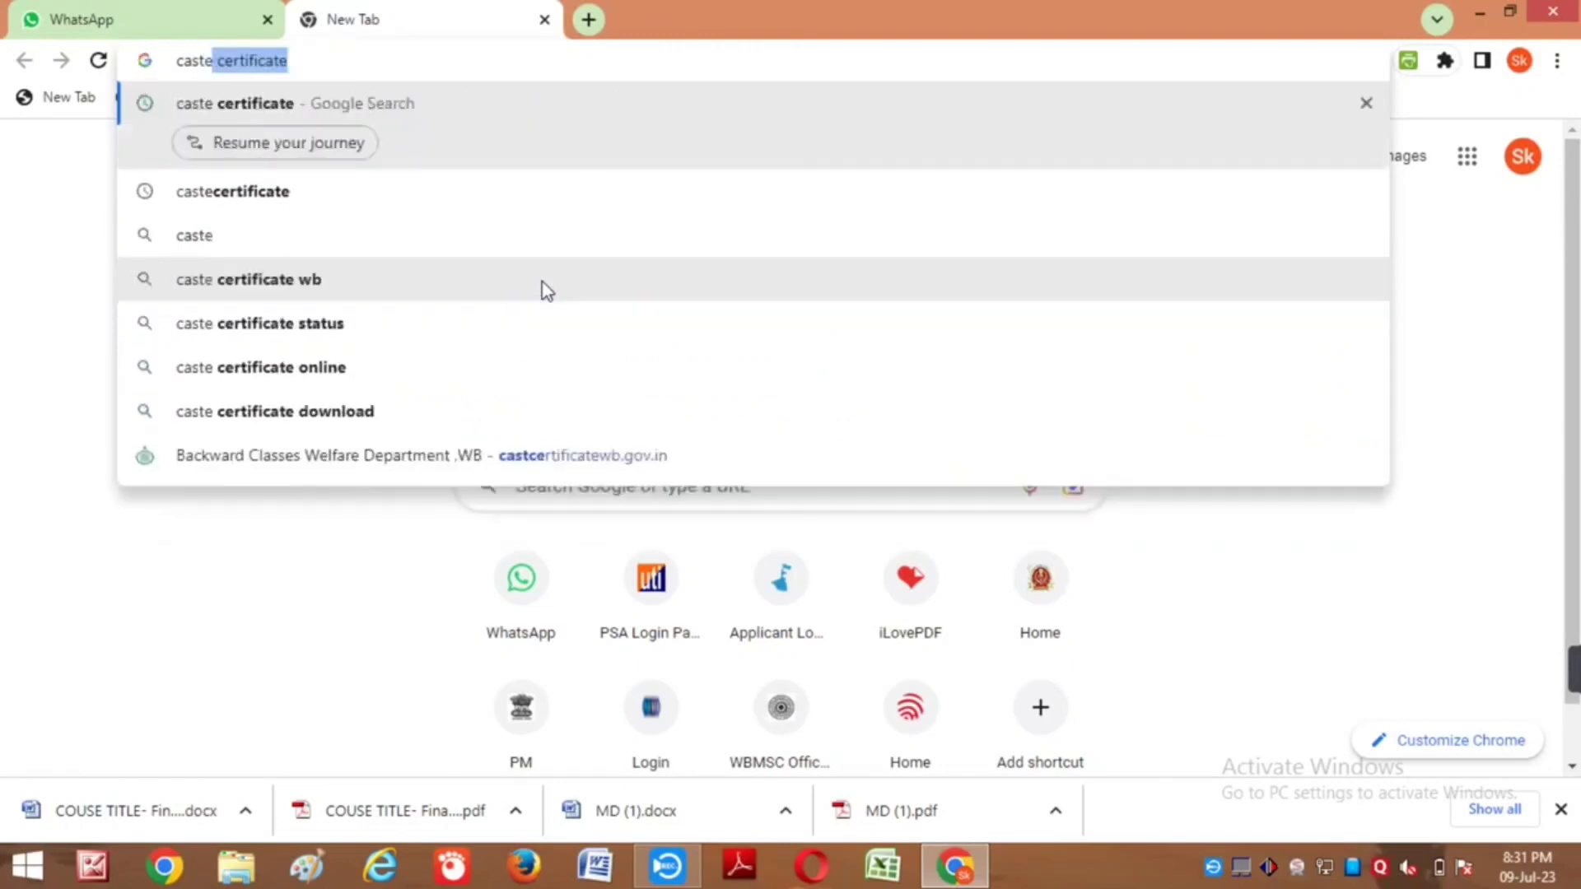
Step: Search Google for 'caste certificate' and open the castcertificatewb.gov.in Caste Certificate site
key("Right")
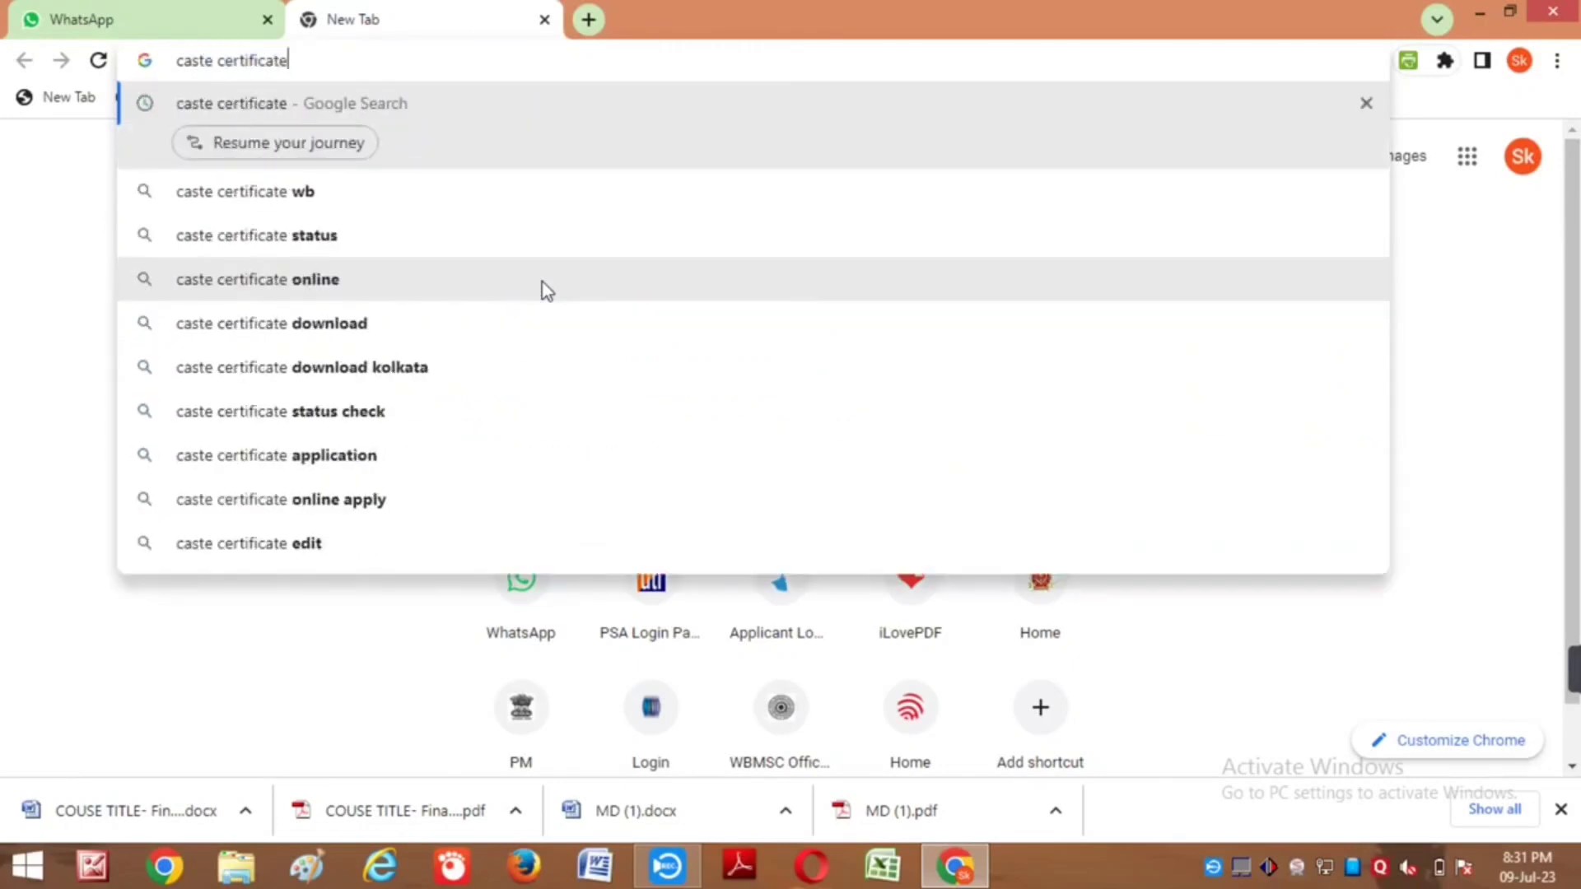
key("Return")
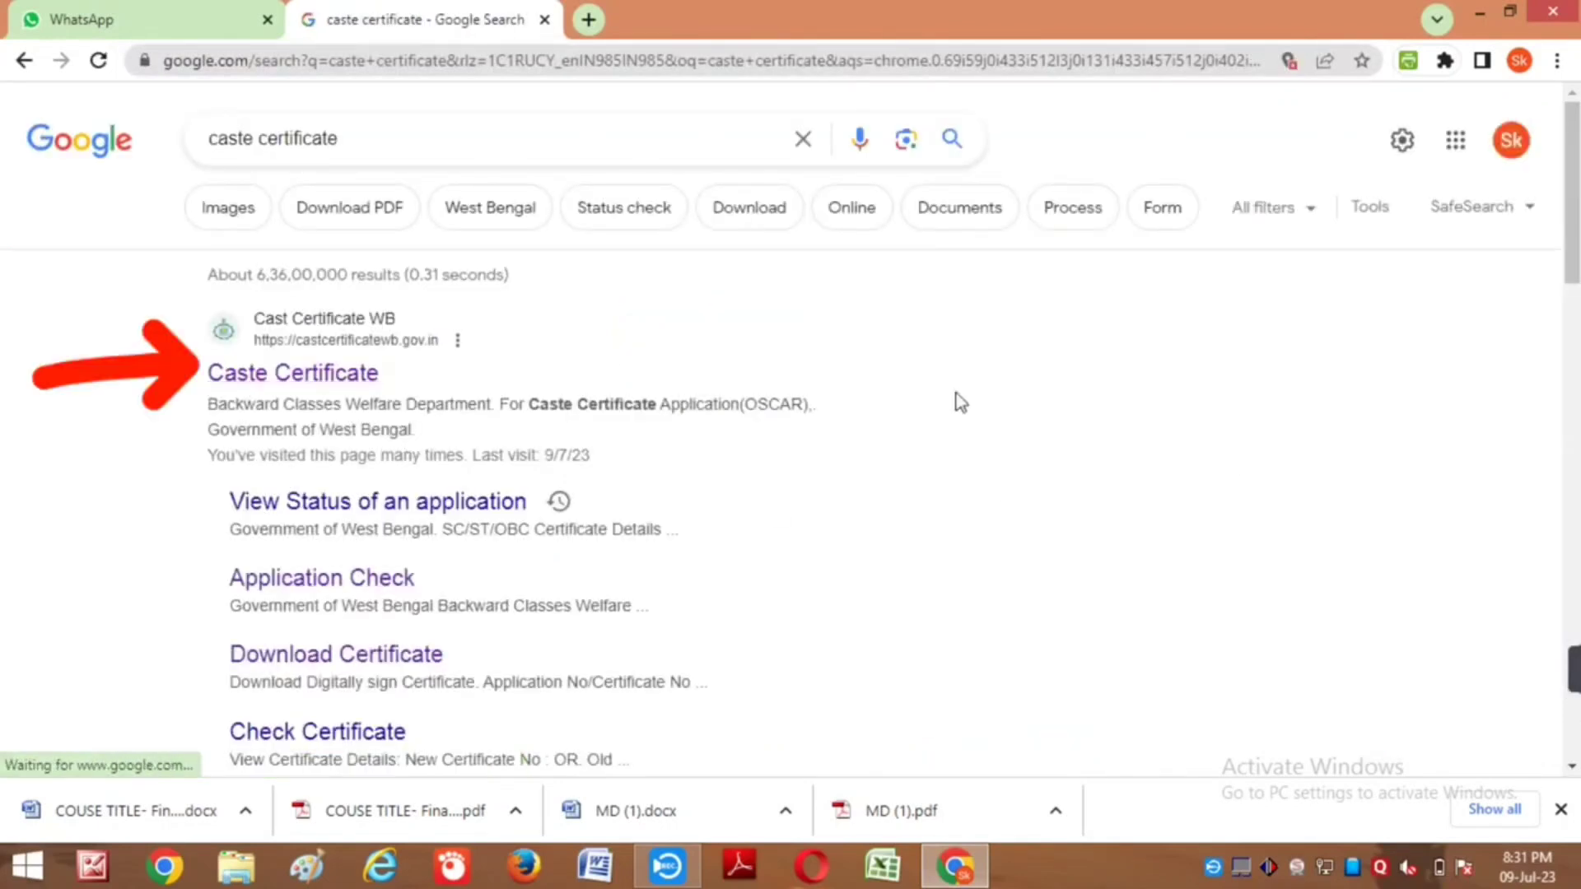
left_click(208, 378)
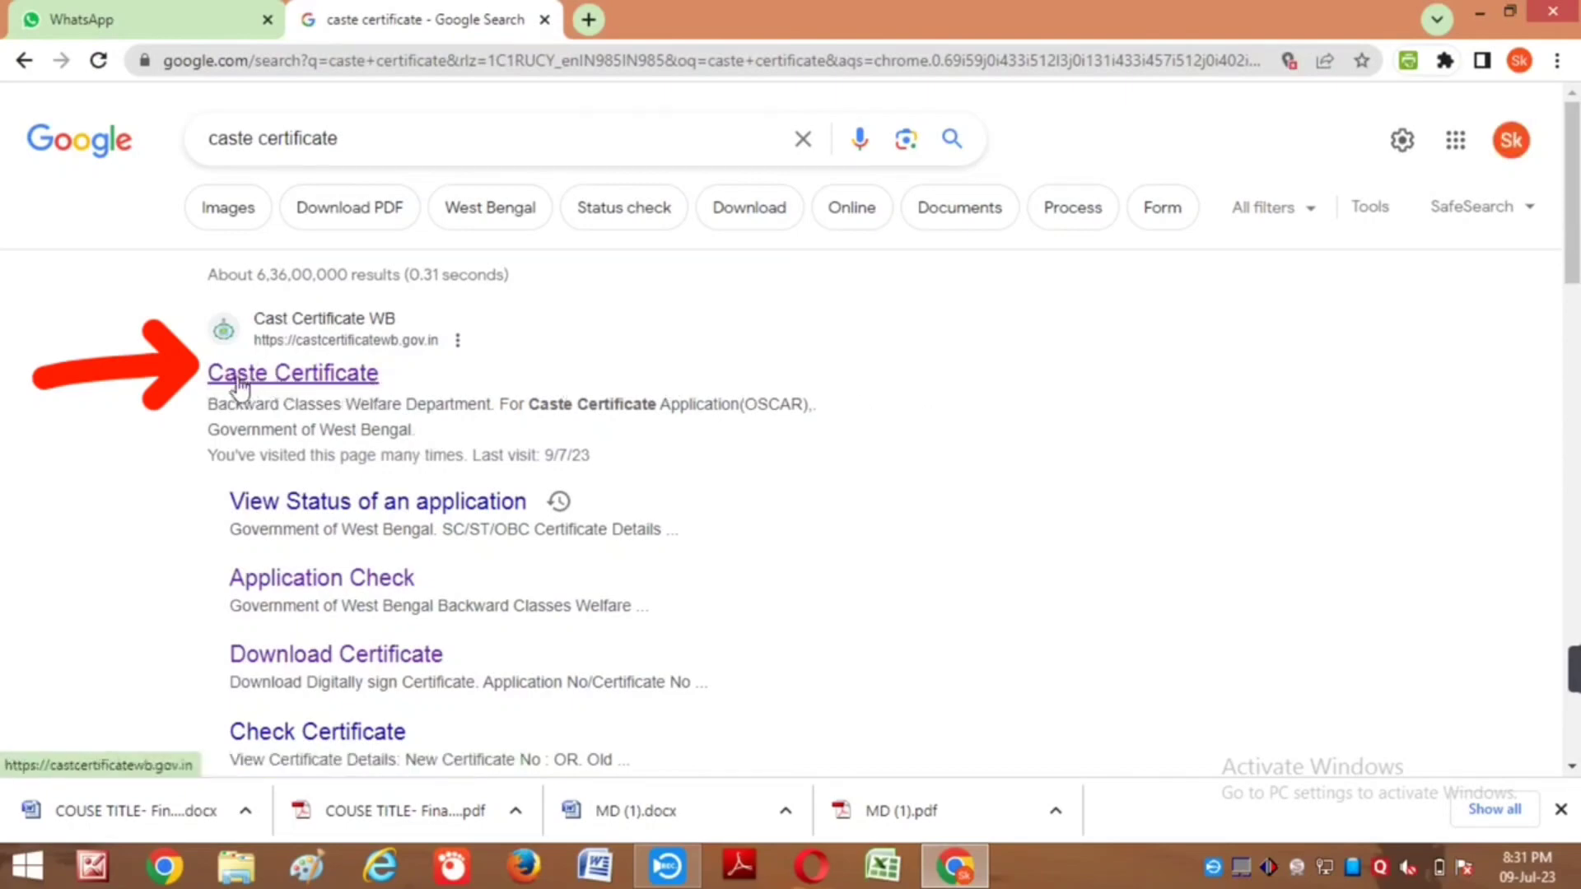
left_click(318, 382)
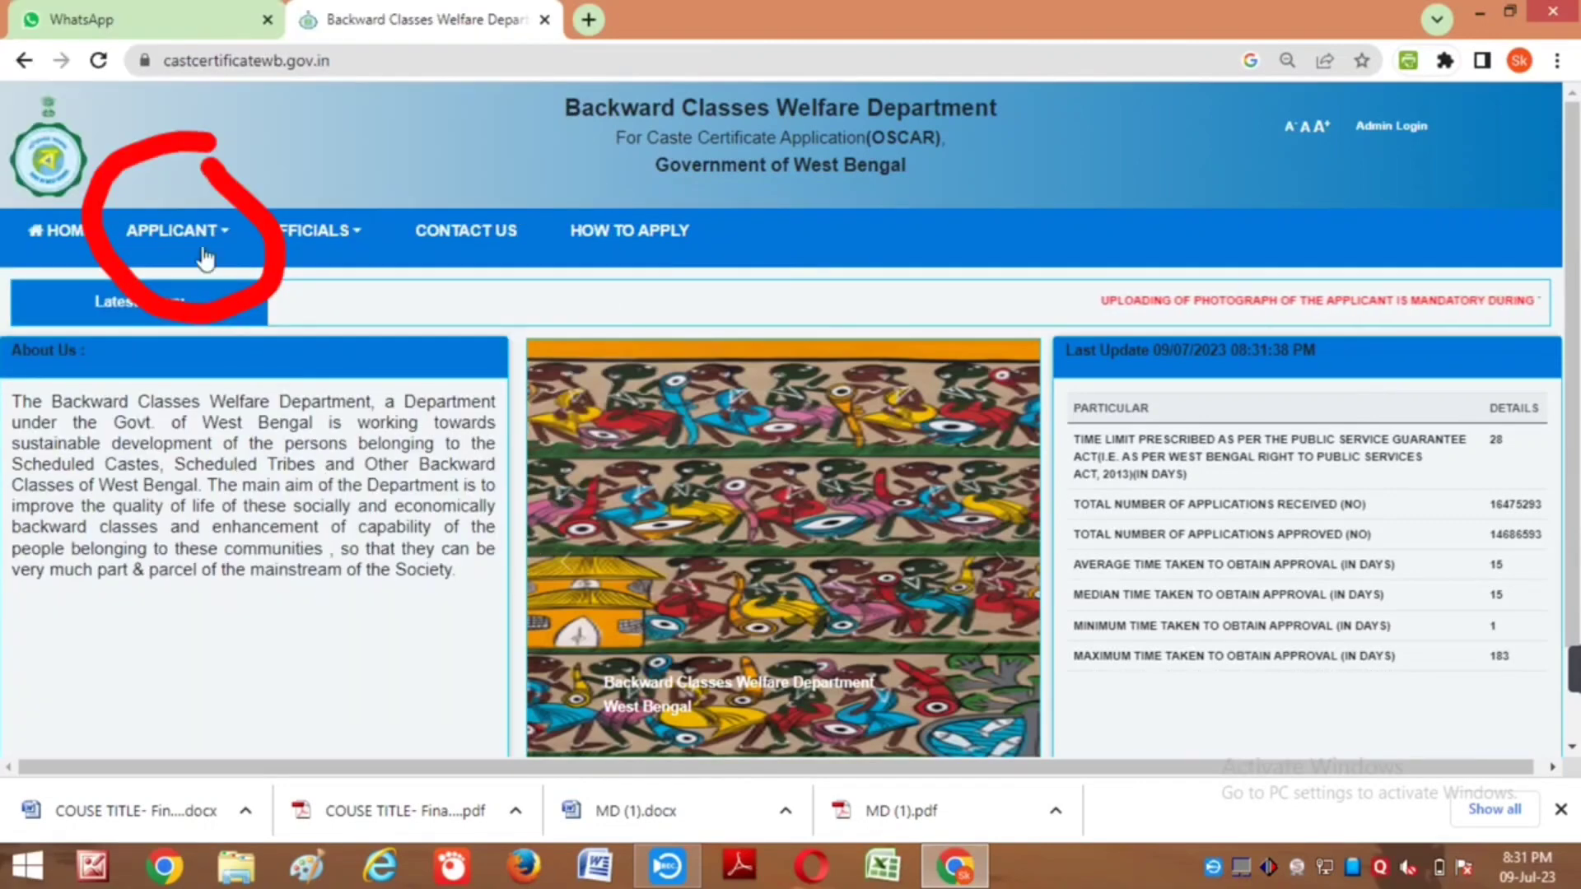
Step: Open the APPLY FOR SC/ST/OBC form from the portal's APPLICANT menu
left_click(204, 251)
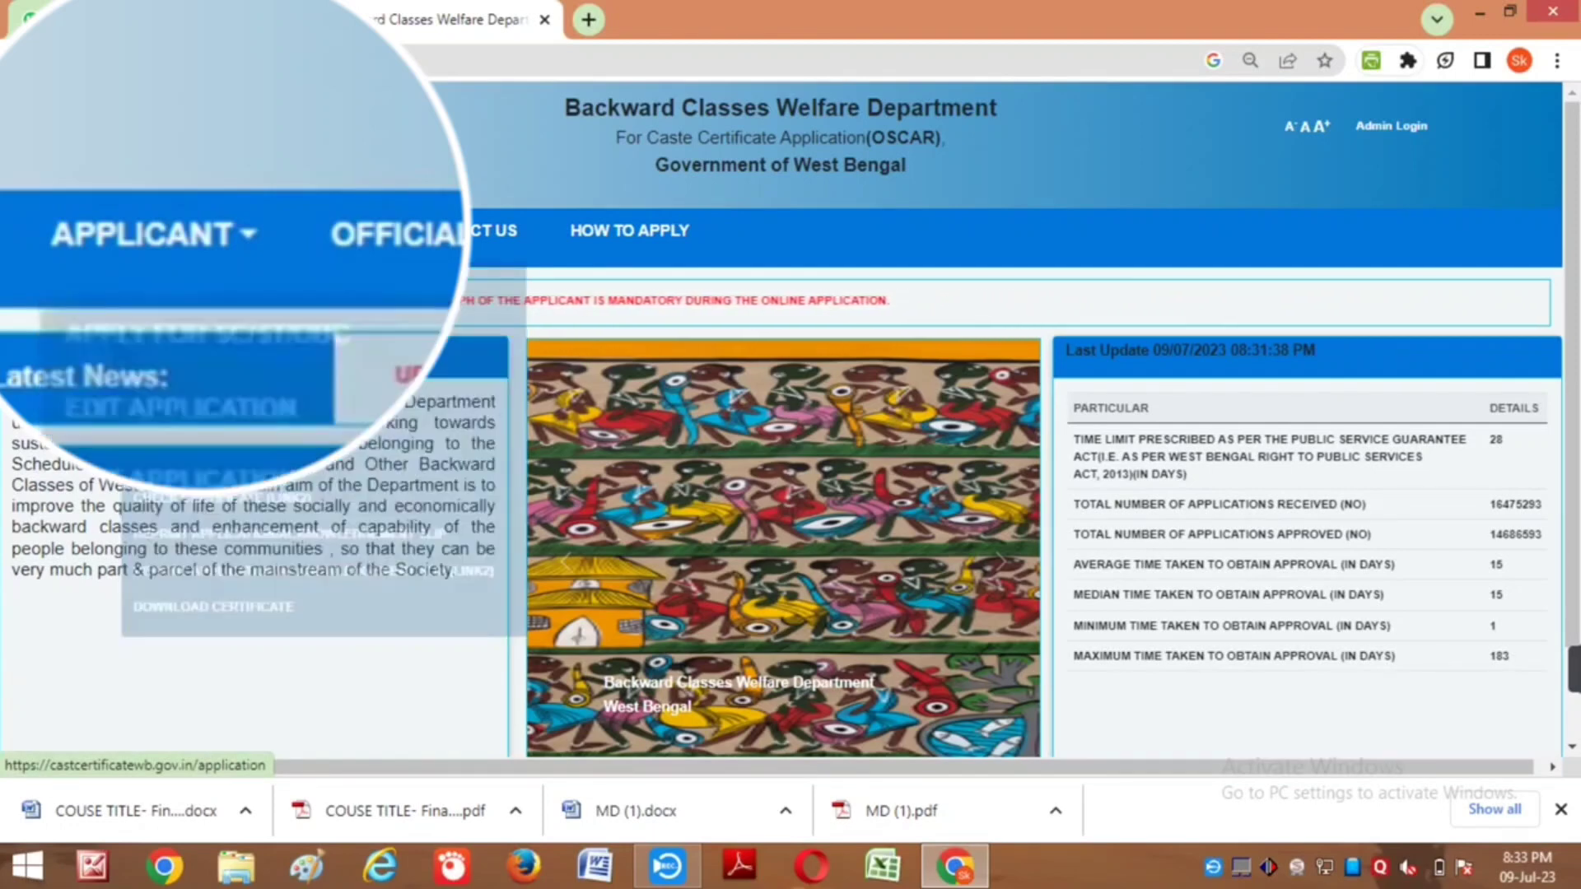
mouse_move(417, 352)
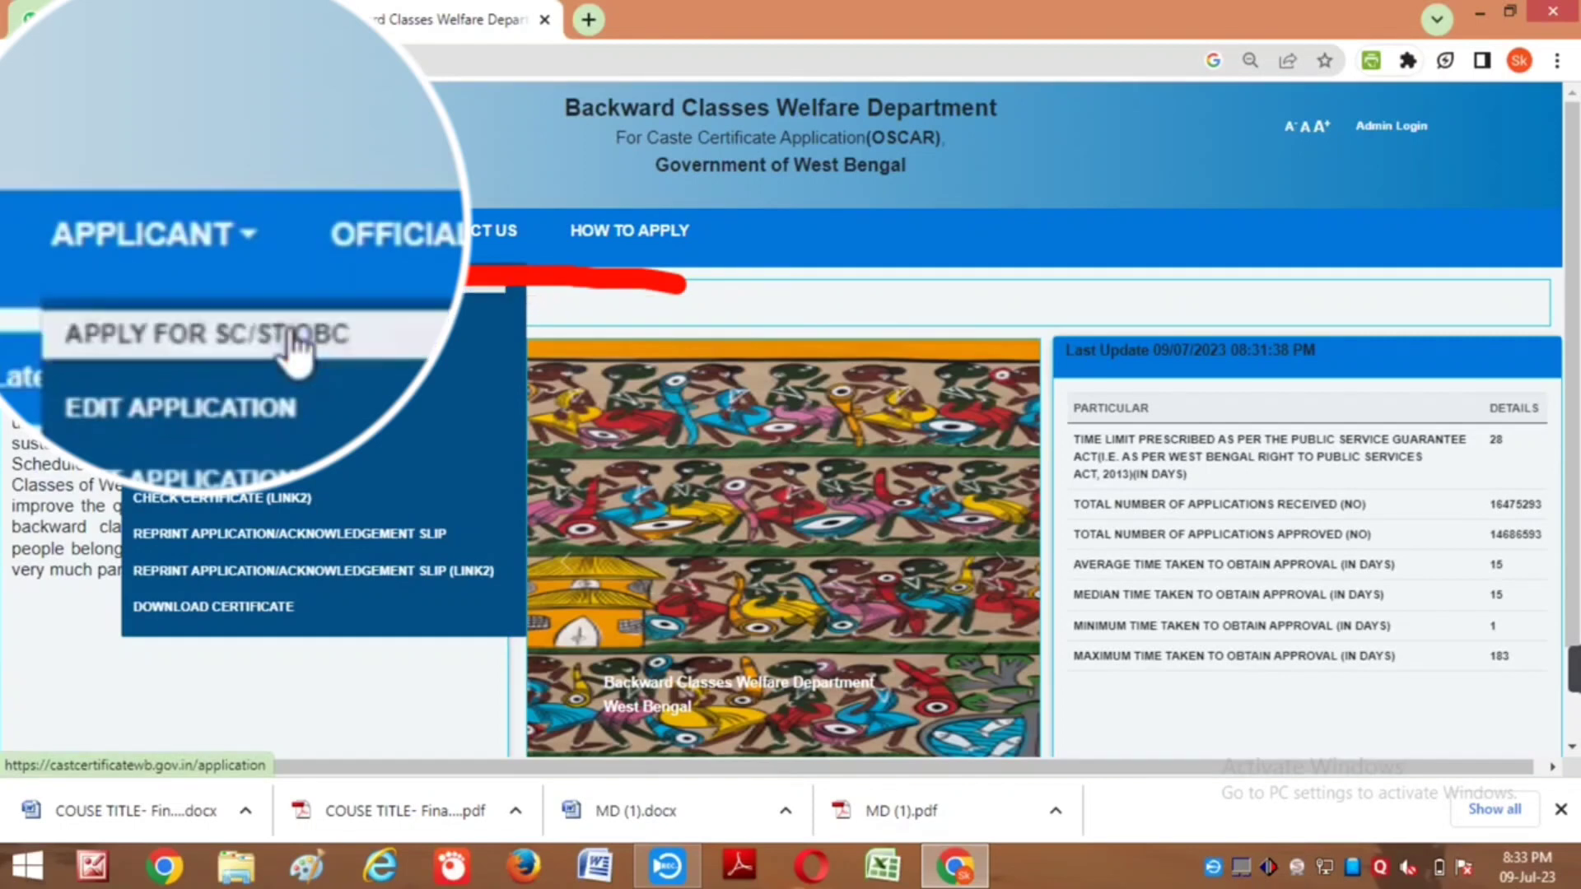
left_click(285, 334)
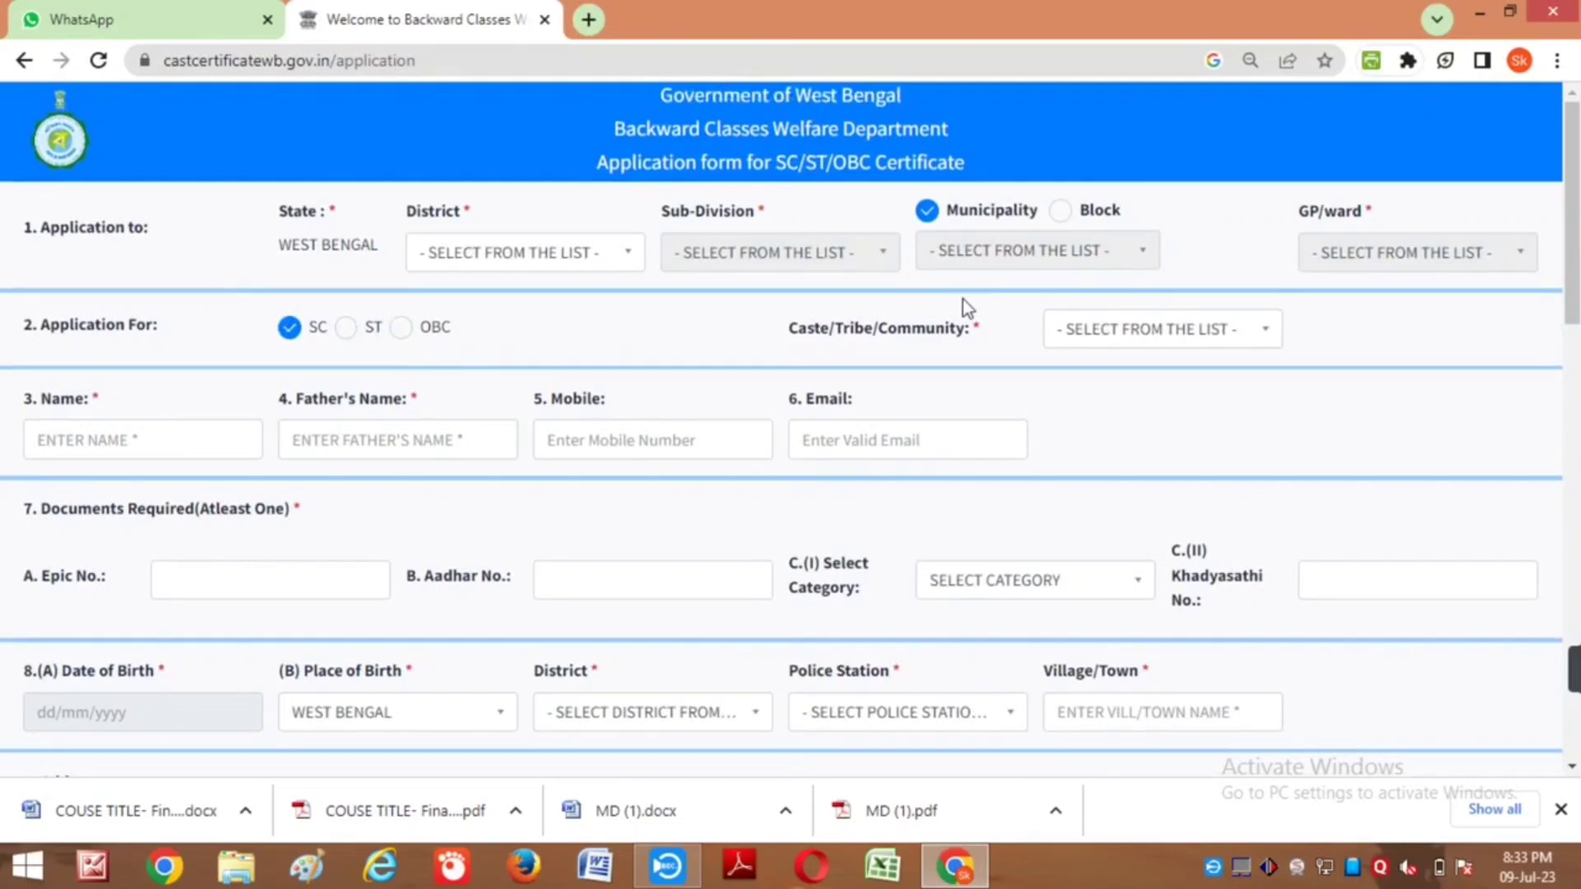
Step: Select district SOUTH 24 PARGANAS, sub-division DIAMOND HARBOUR, and block MAGRAHAT-II
left_click(591, 263)
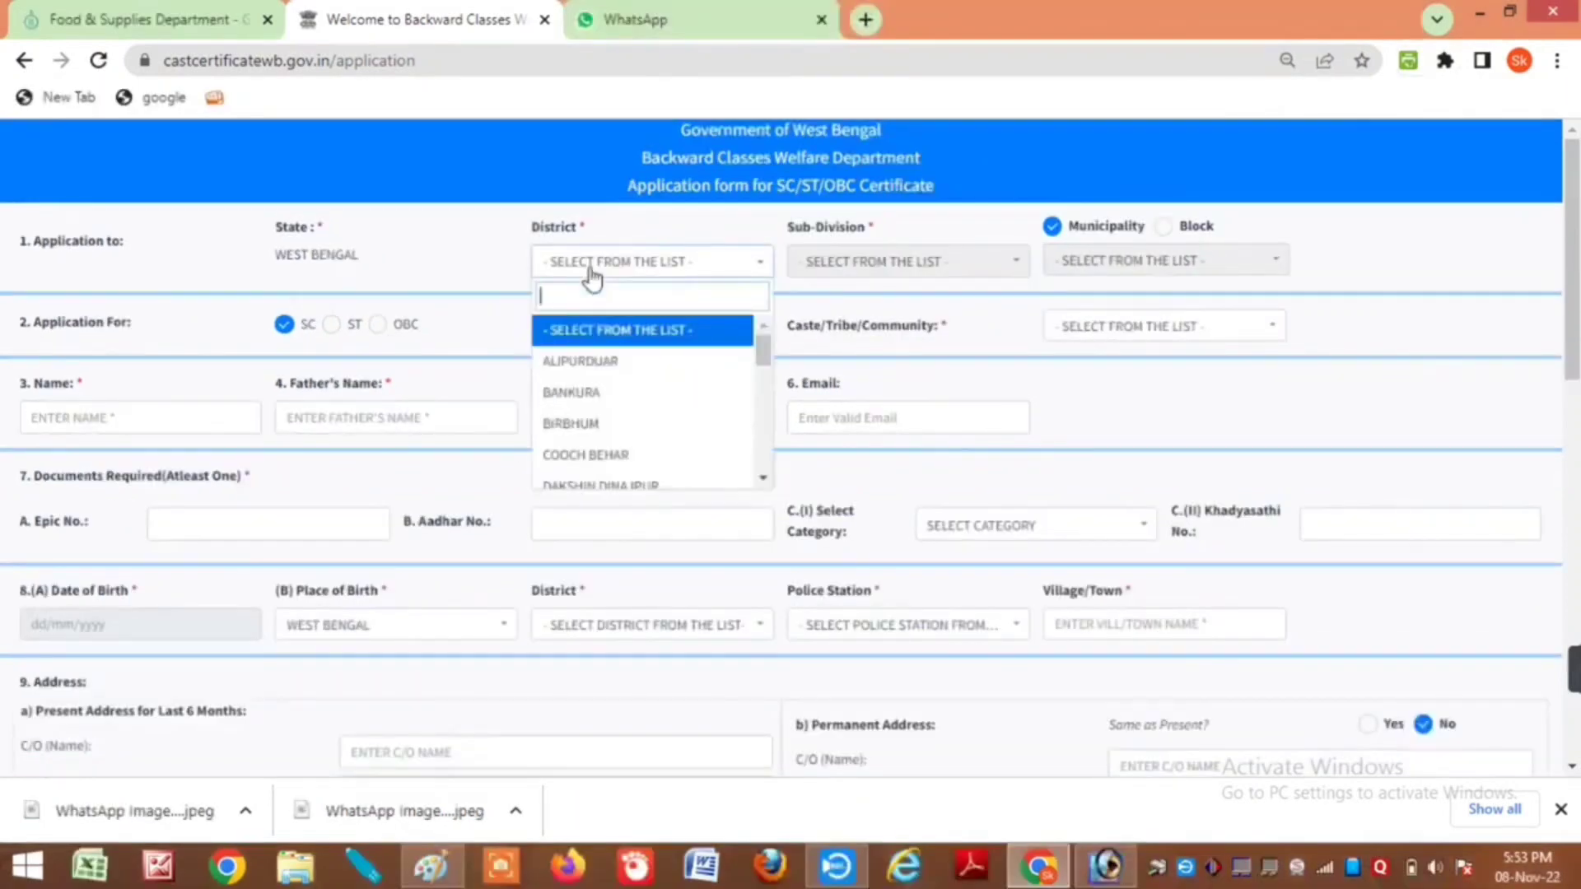
type("so")
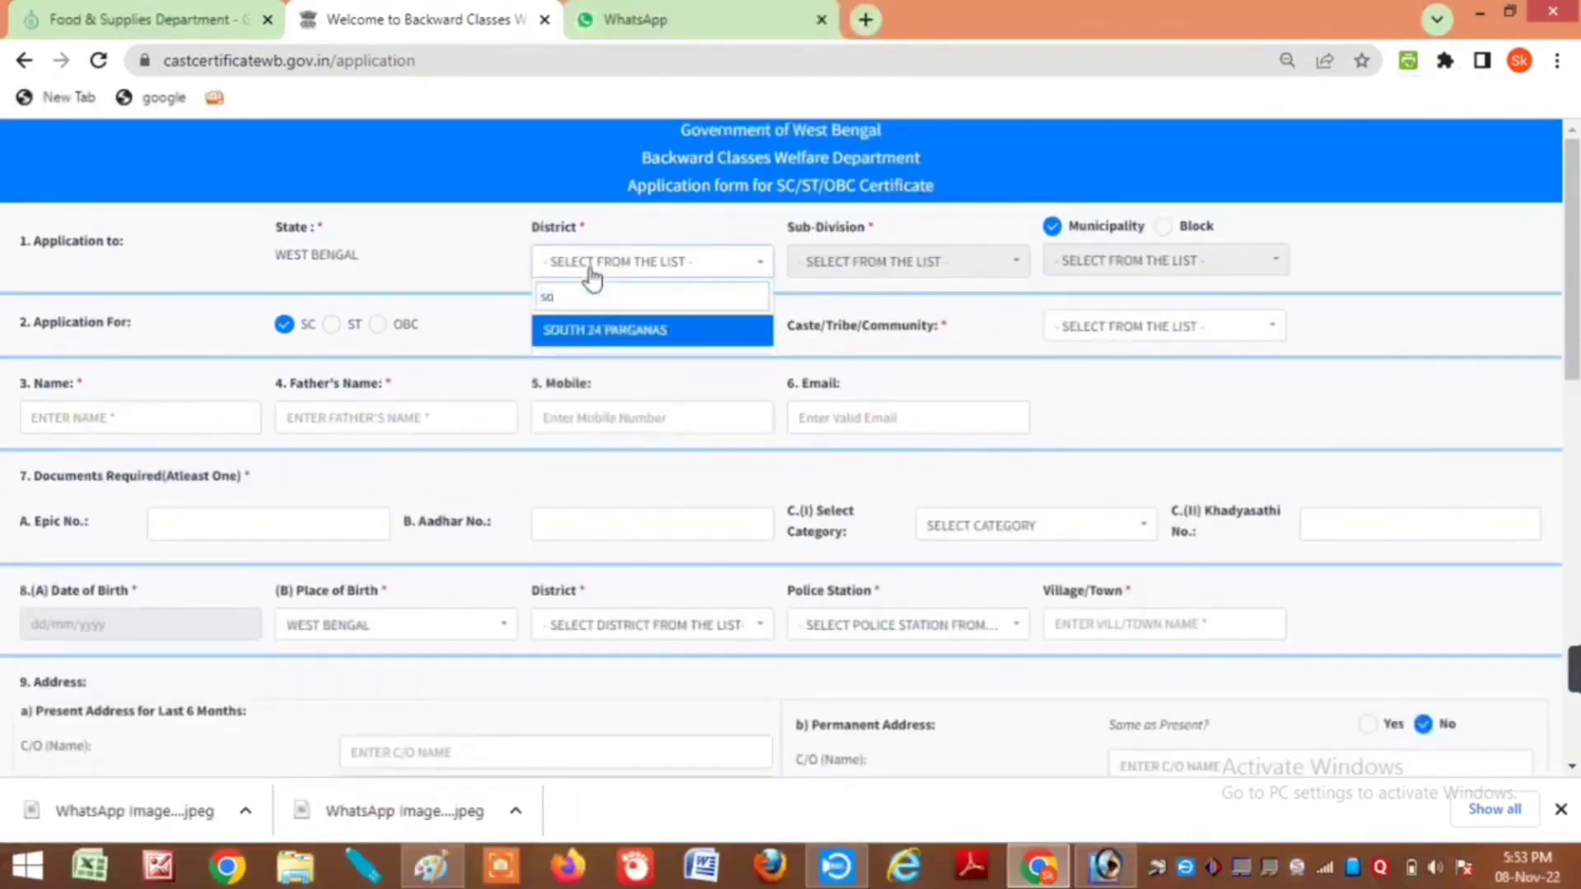
key("Return")
left_click(853, 279)
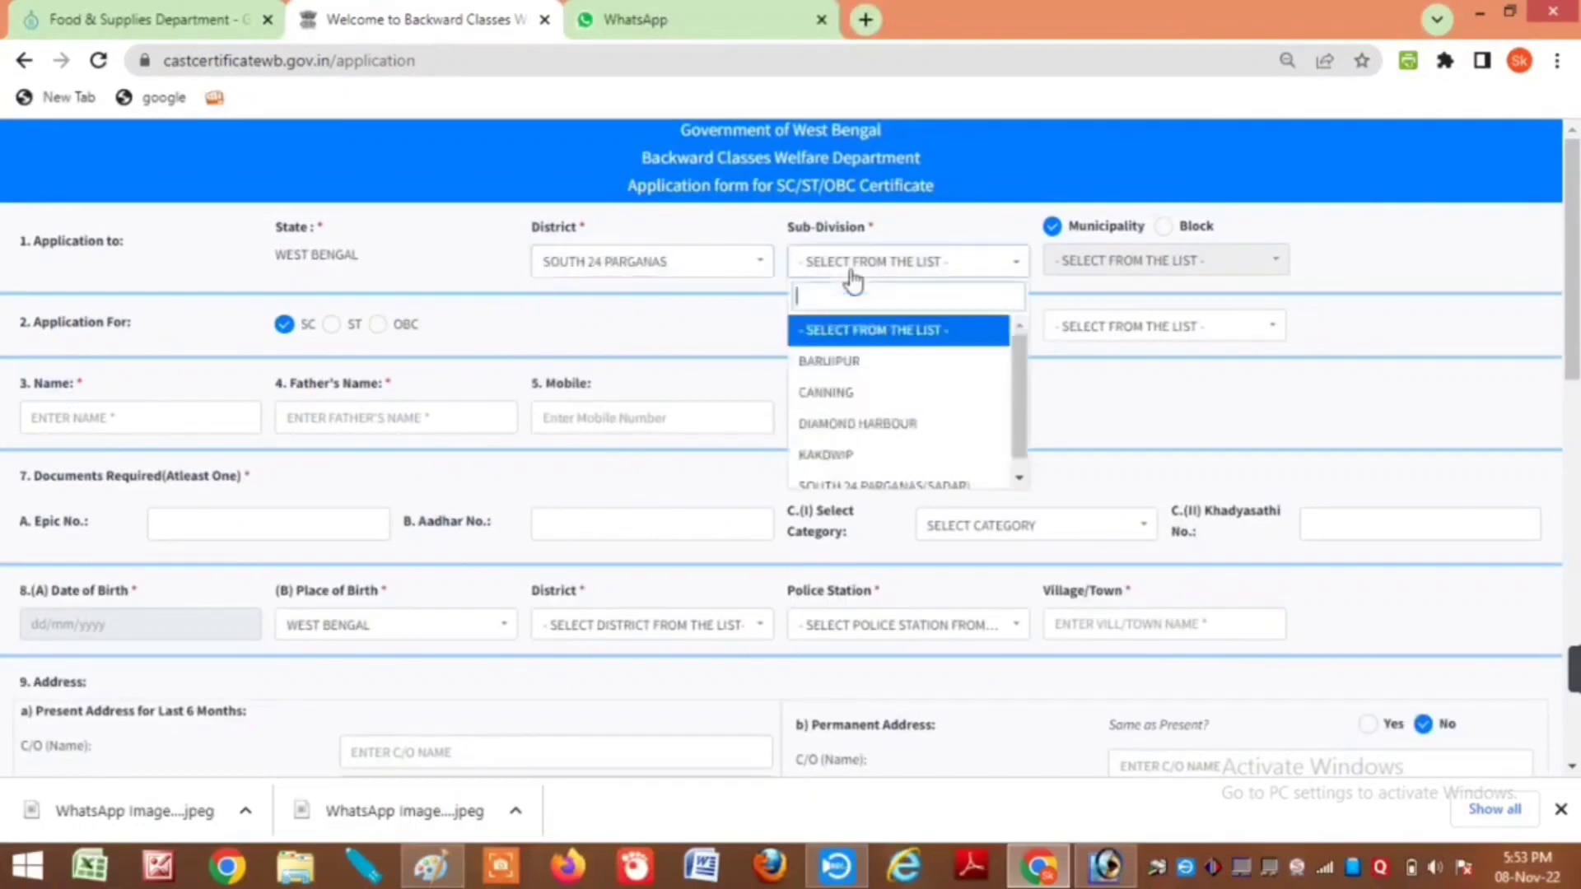
type("d")
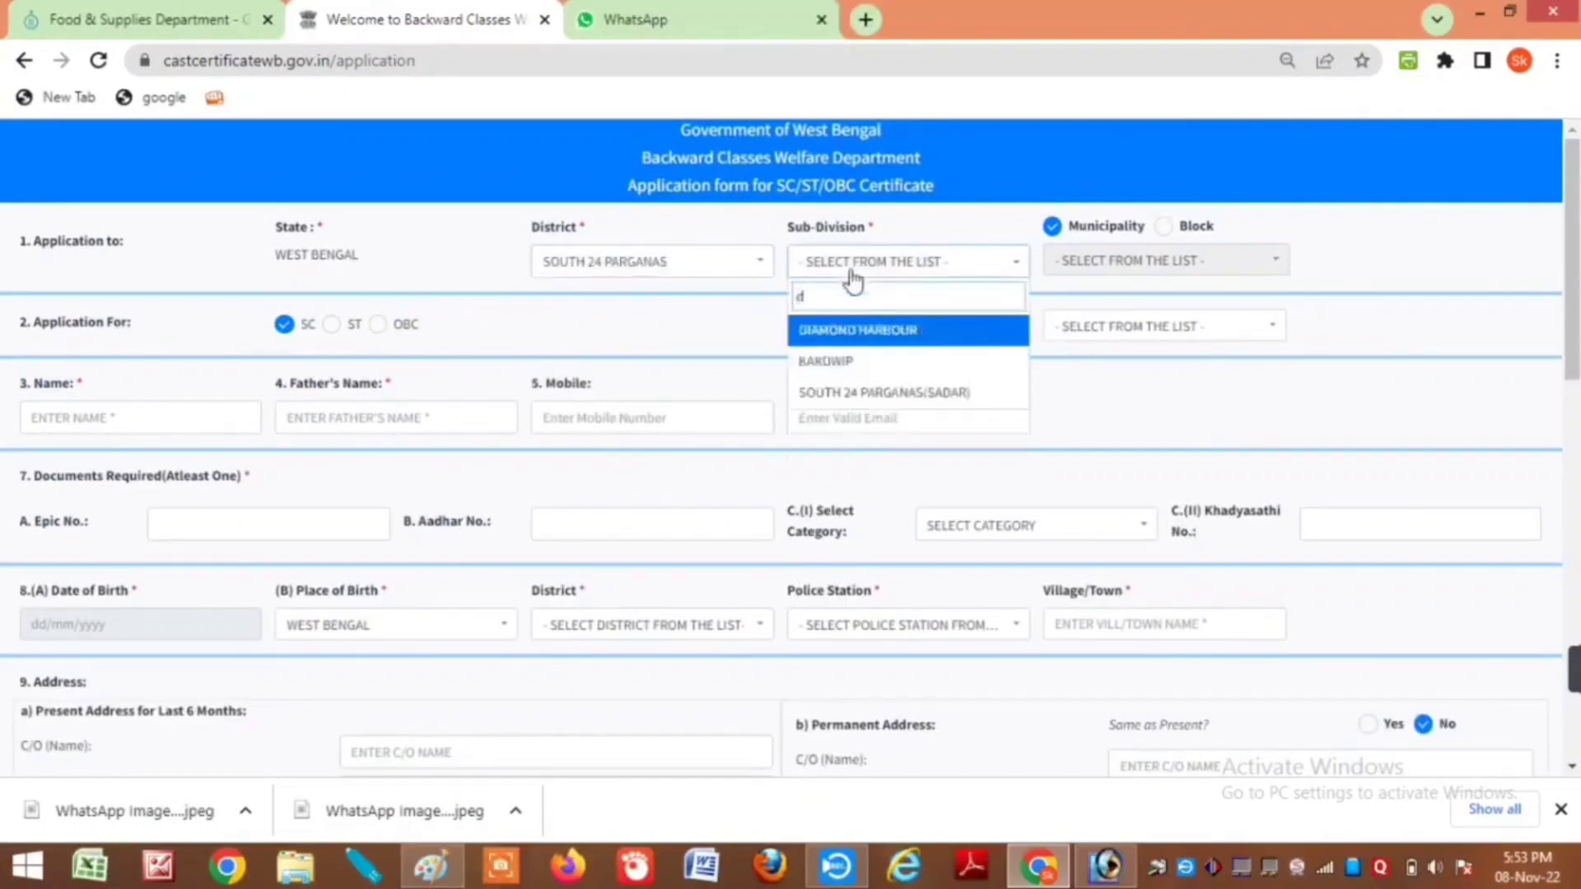
key("Return")
left_click(1163, 227)
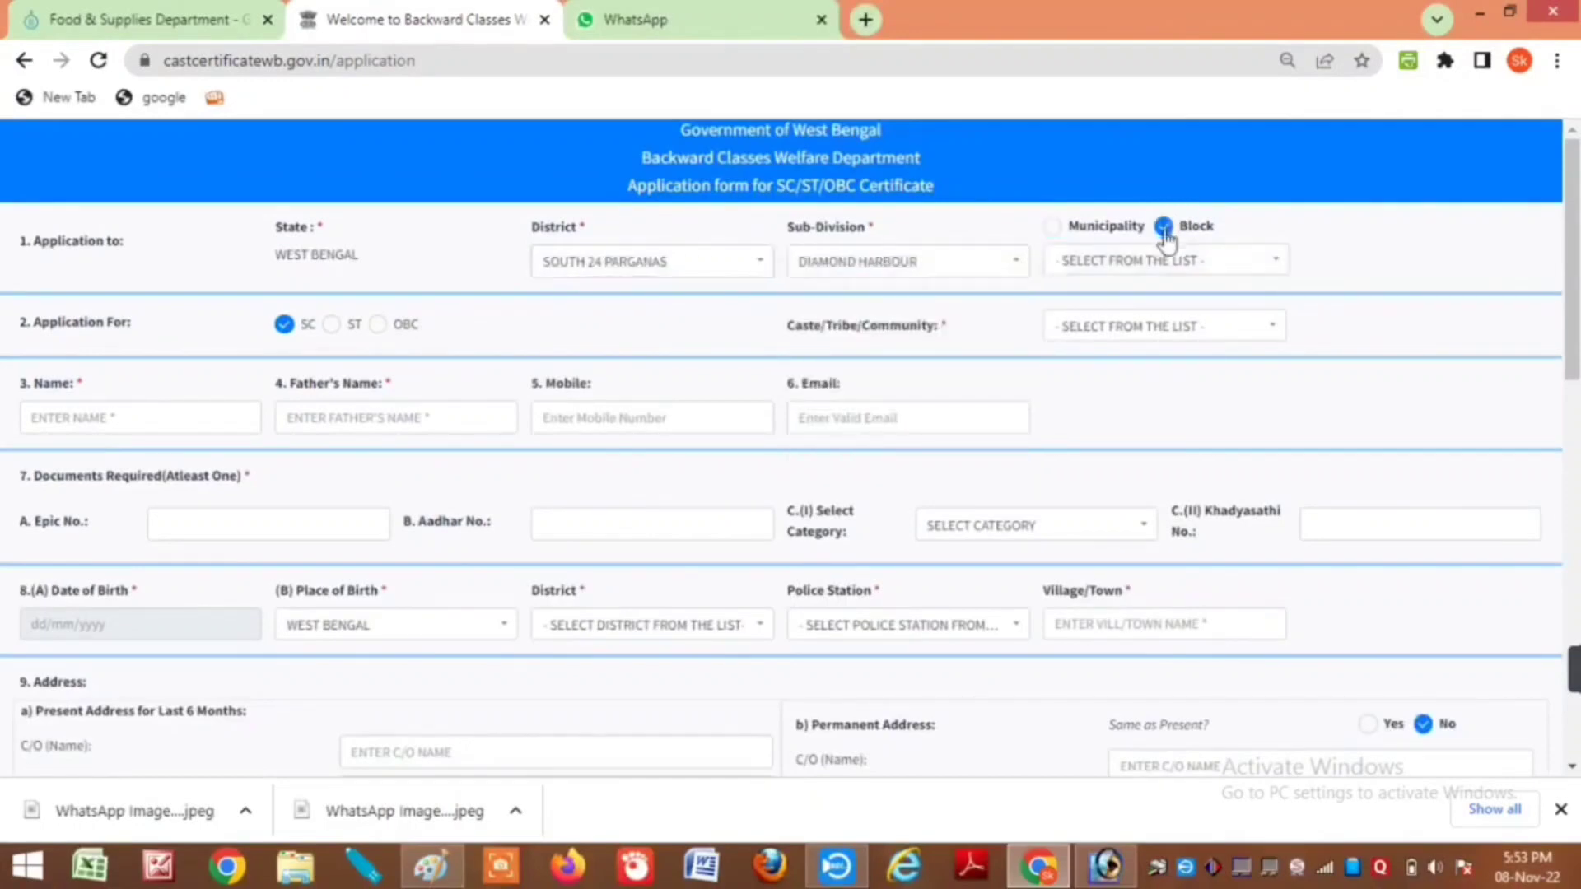
left_click(1137, 272)
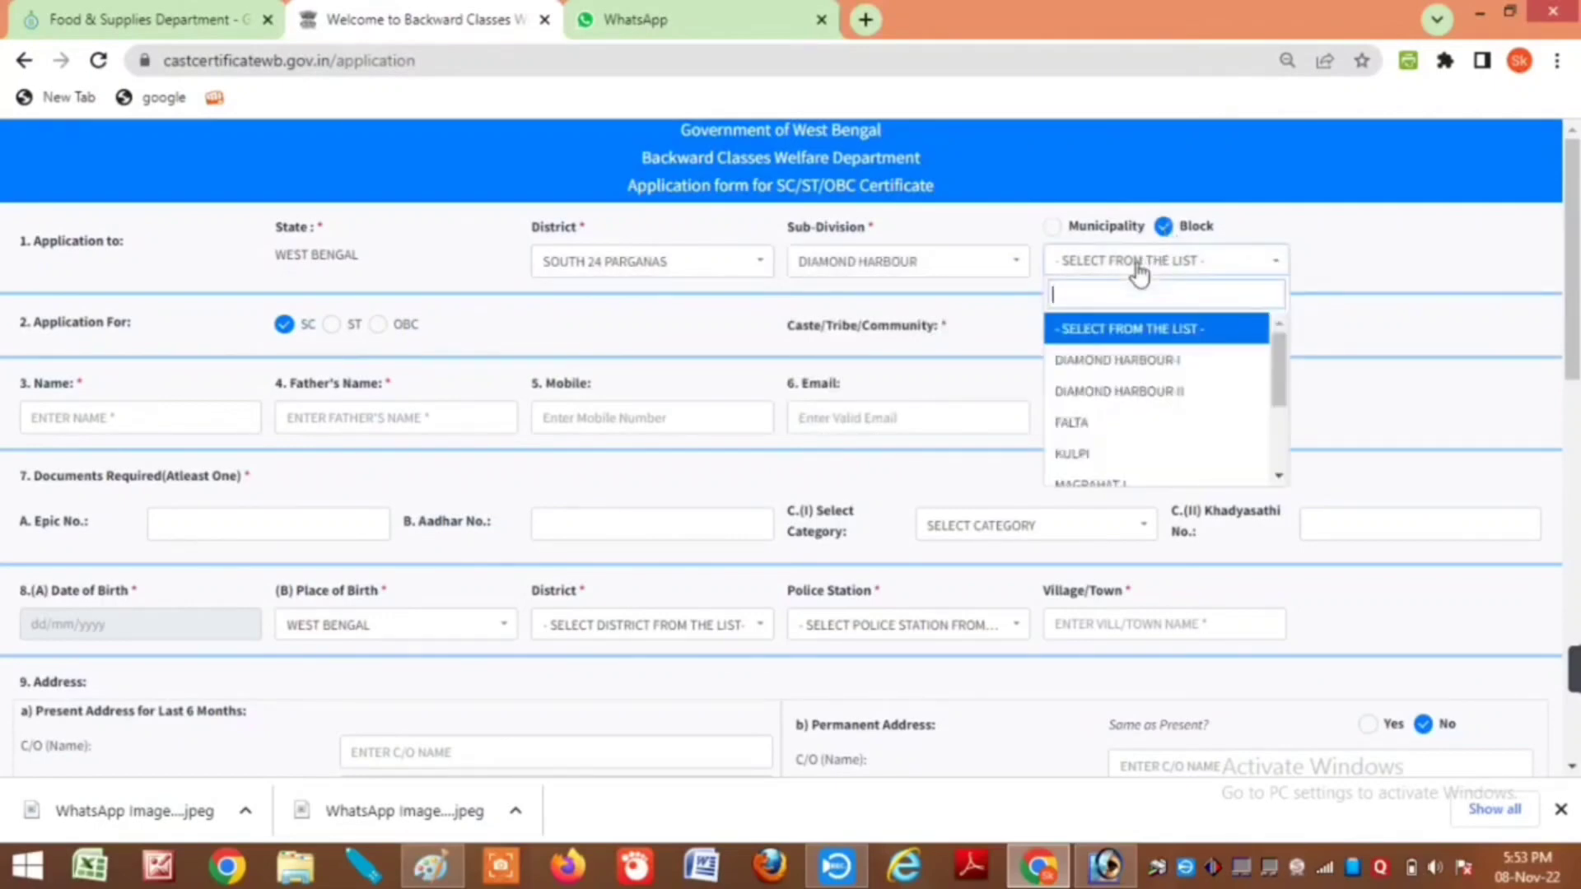
type("mo")
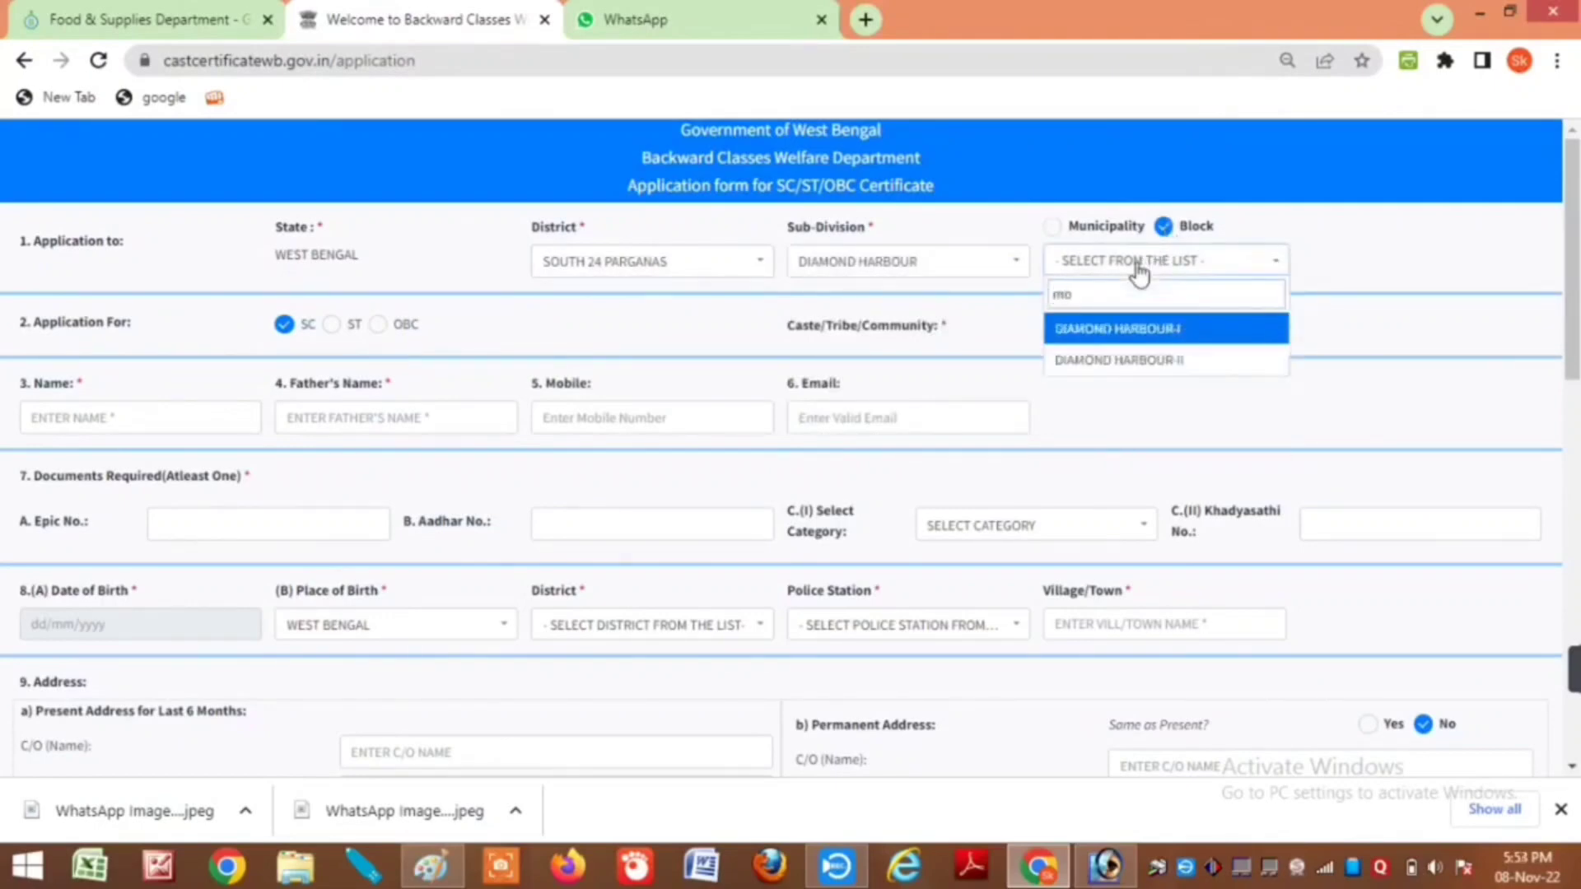
key("BackSpace")
key("Down")
key("Down")
key("Down")
key("Down")
key("Return")
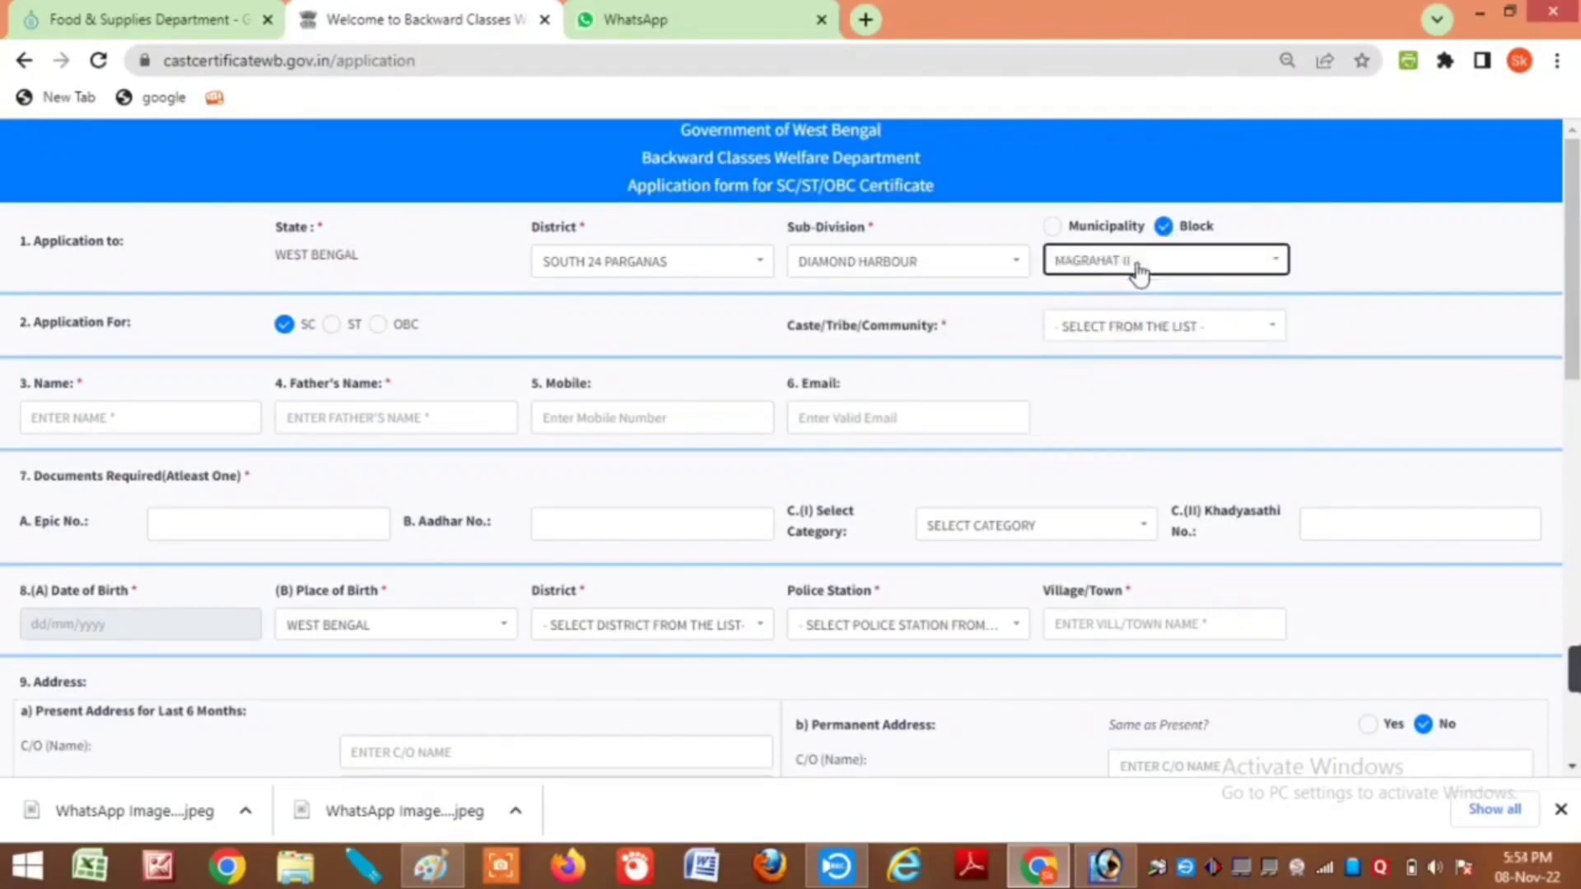
Step: Apply as OBC with category OBC-A and caste SEKH/SEIKH
left_click(379, 326)
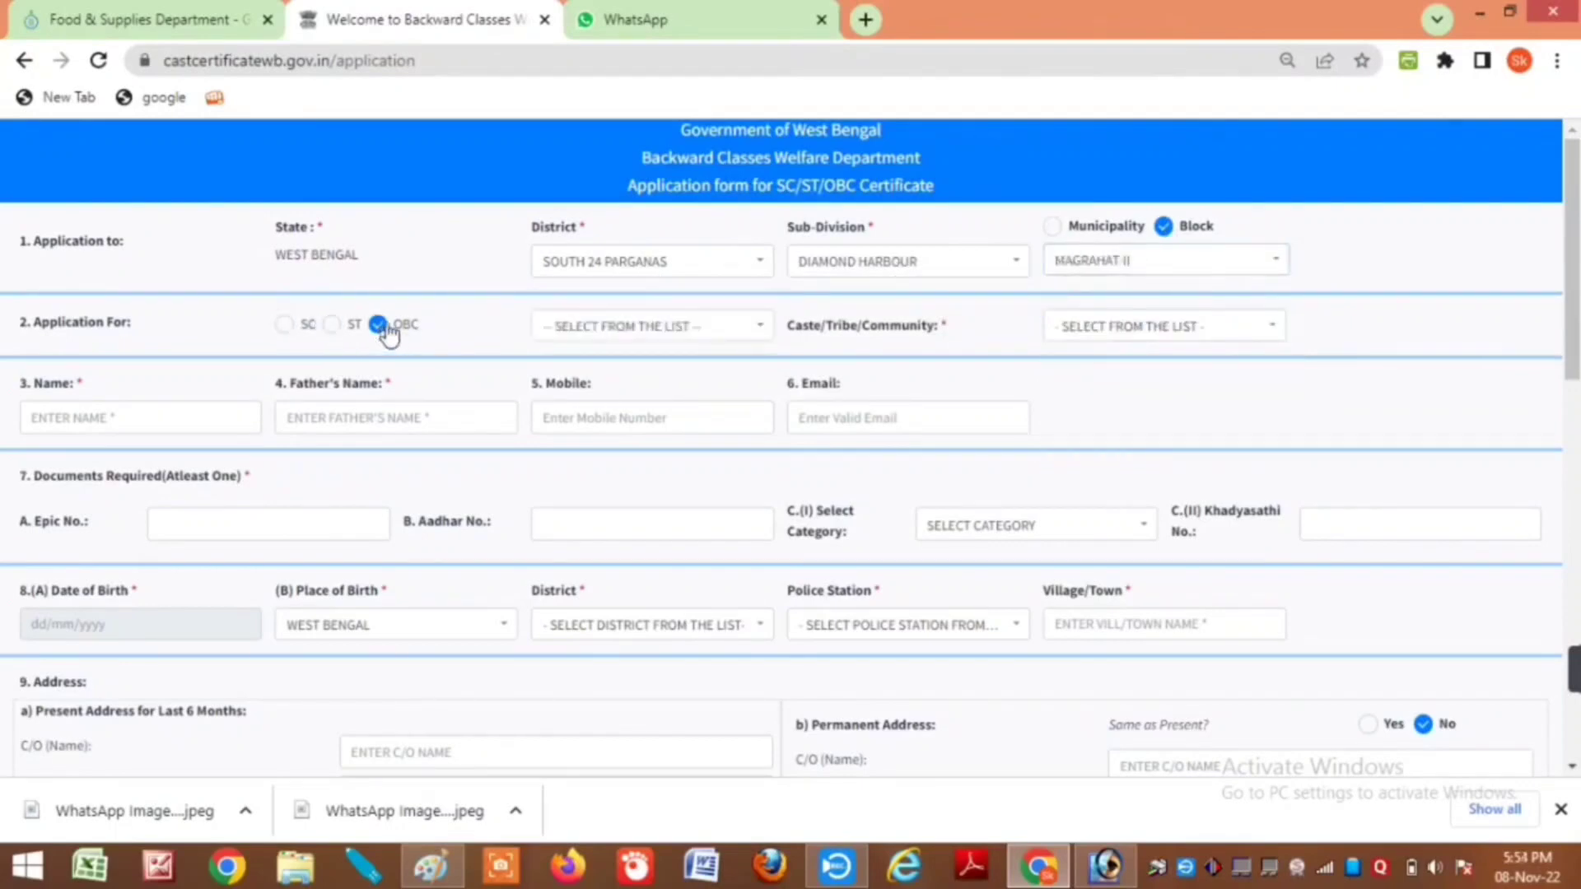
left_click(579, 334)
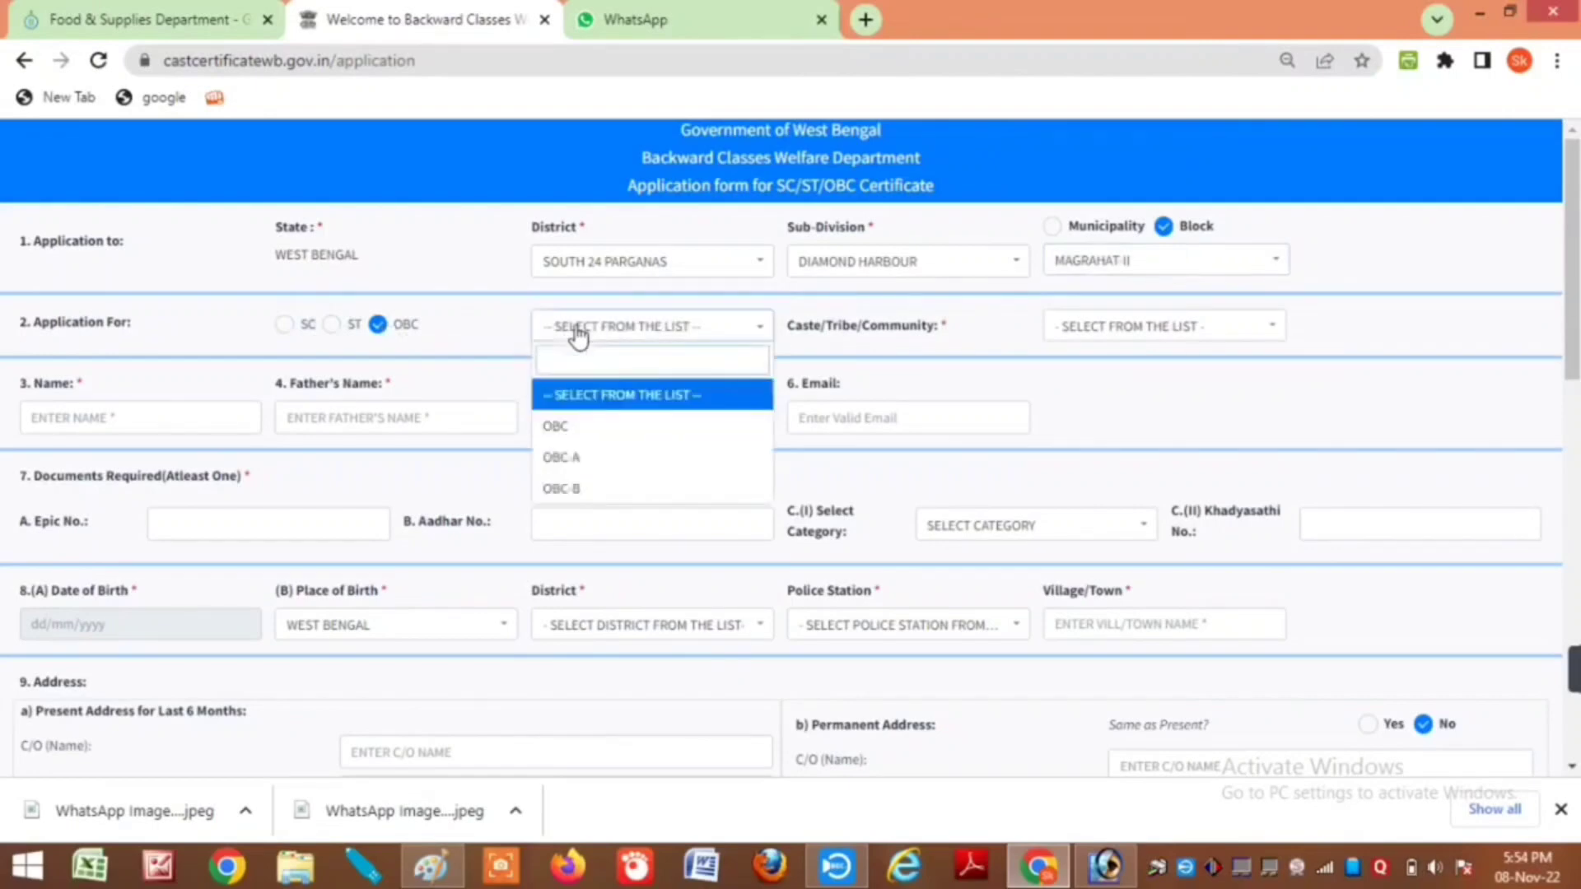
left_click(604, 471)
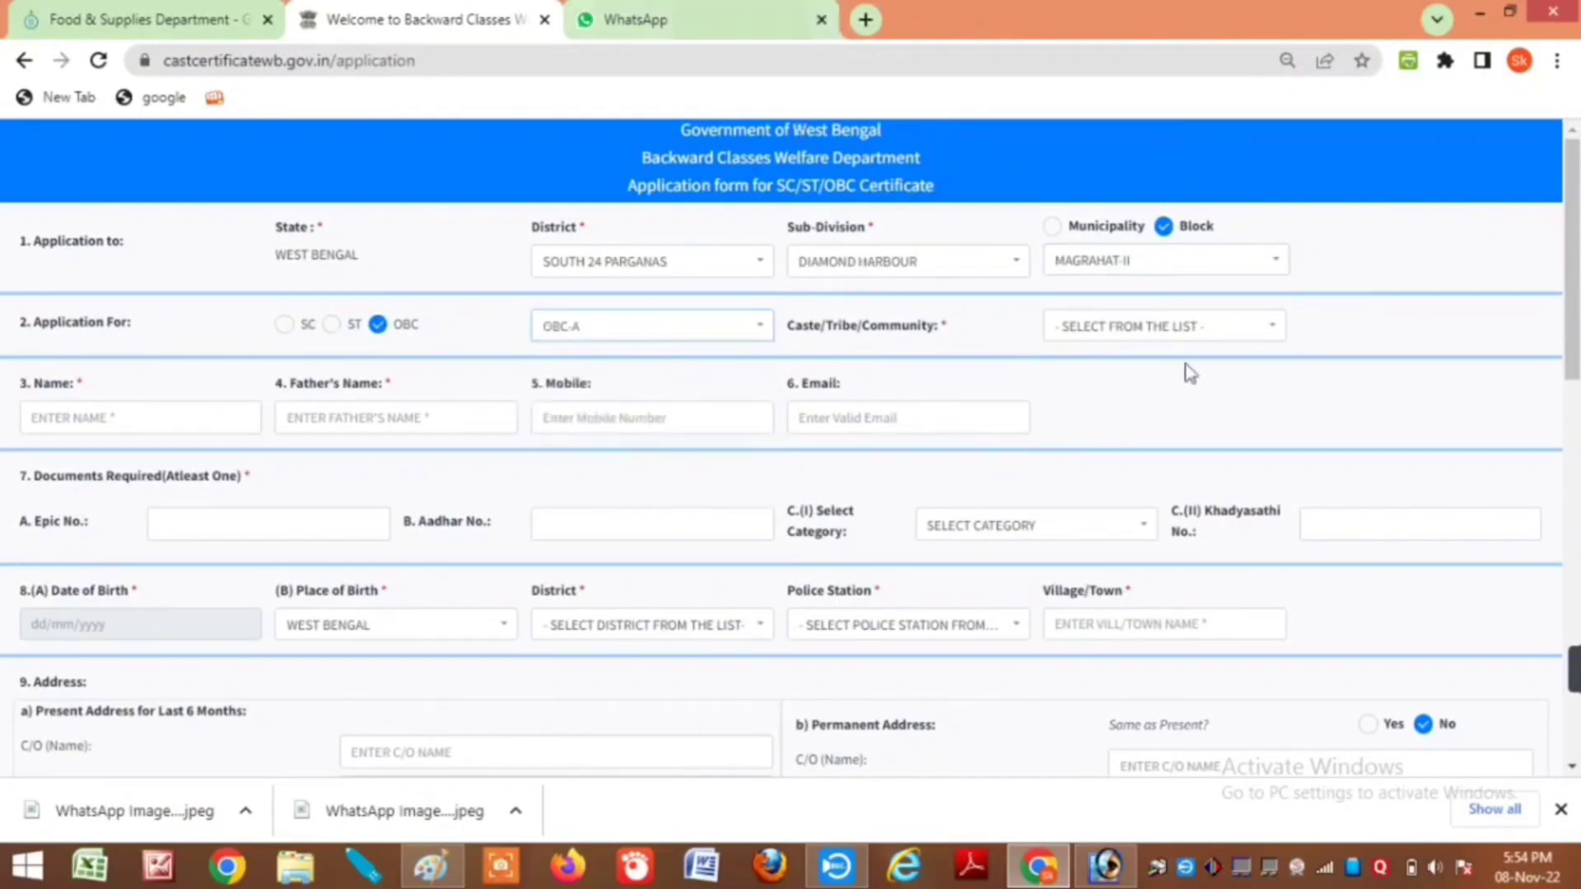
left_click(1133, 337)
type("se")
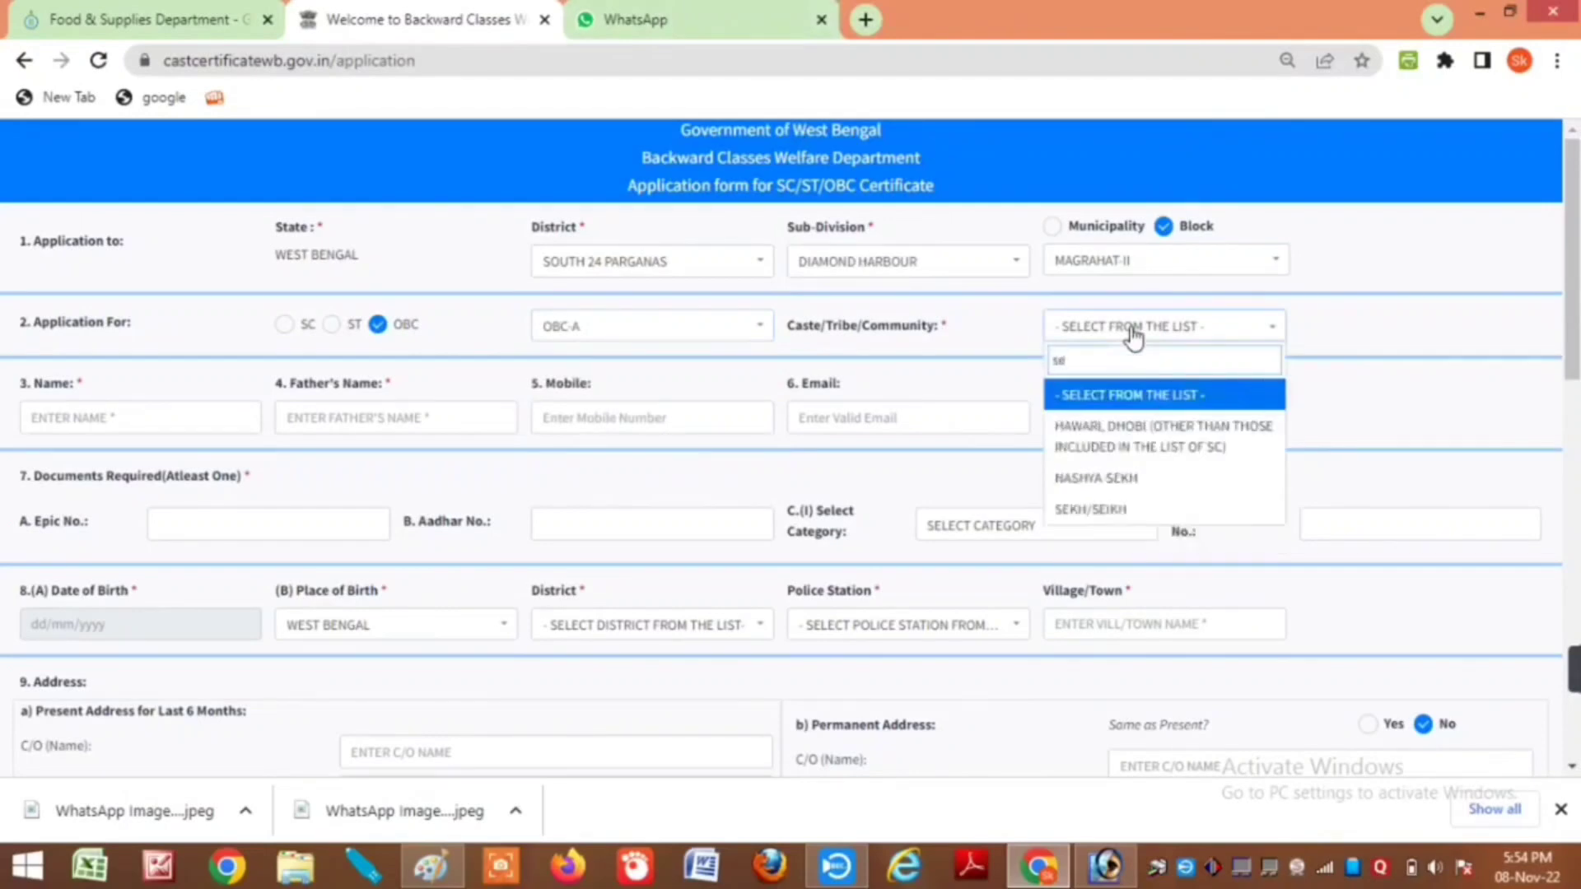
key("Down")
key("Down")
key("Down")
key("Return")
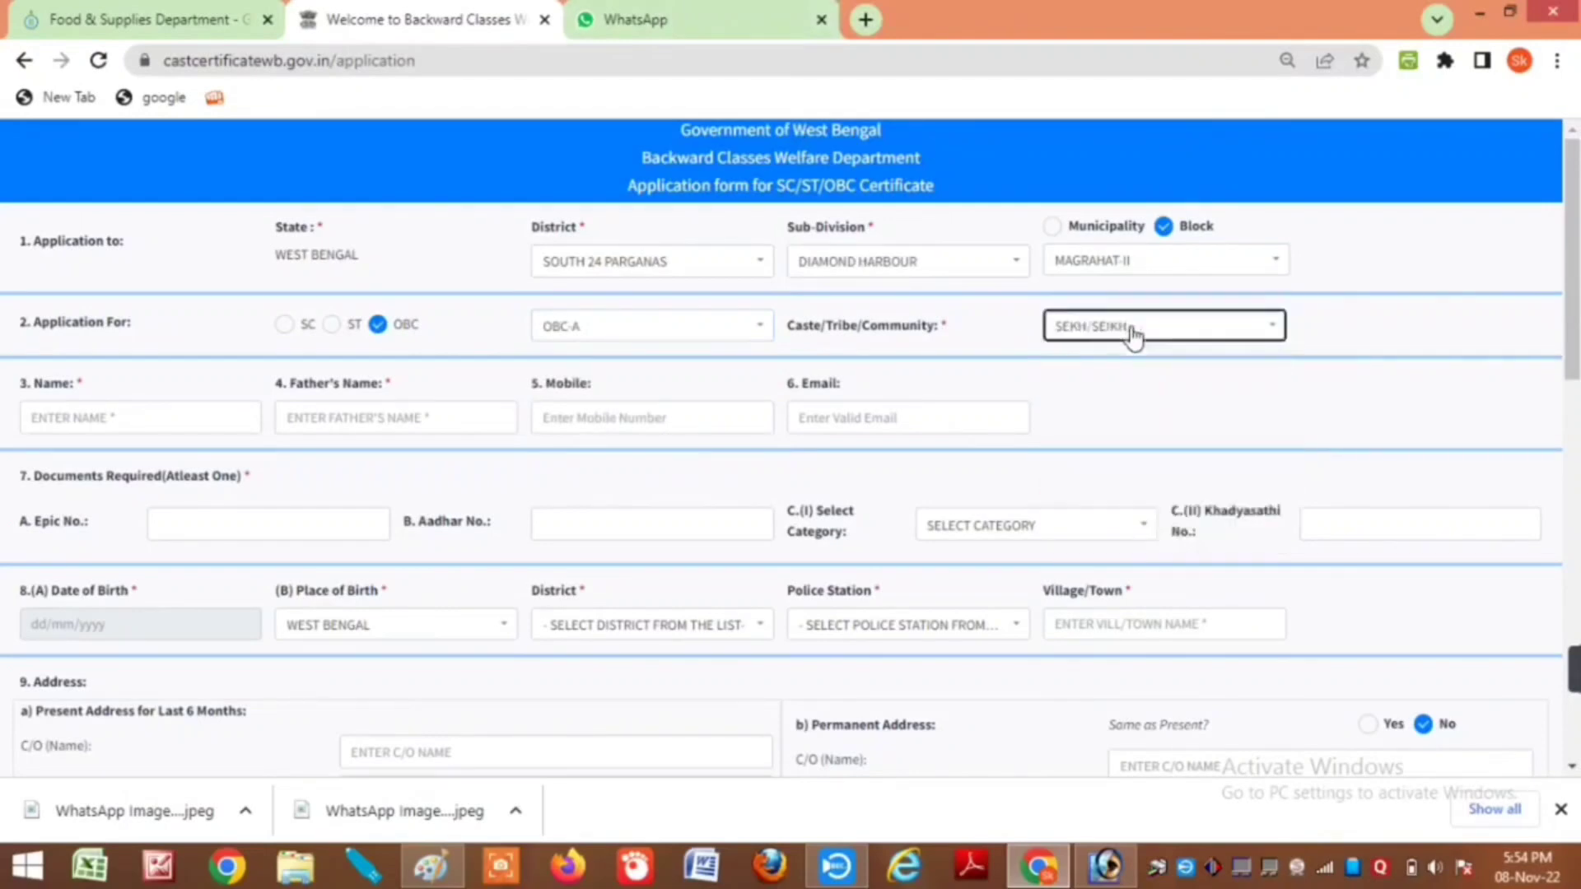
Step: Enter the applicant's name, father's name, mobile number and Aadhaar number
left_click(79, 420)
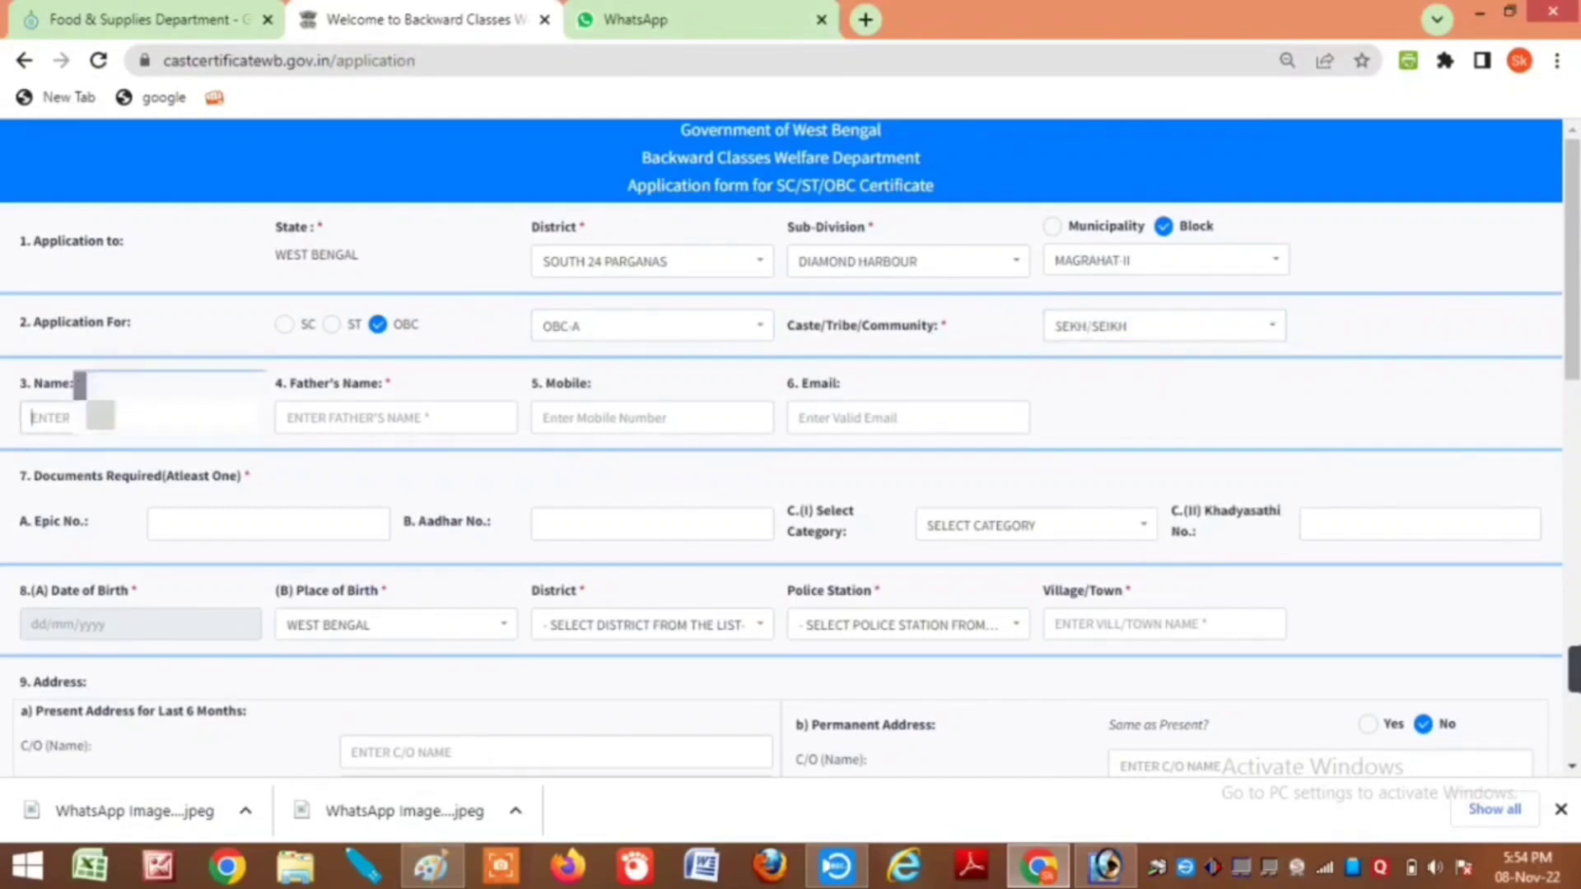
type("ROSEN")
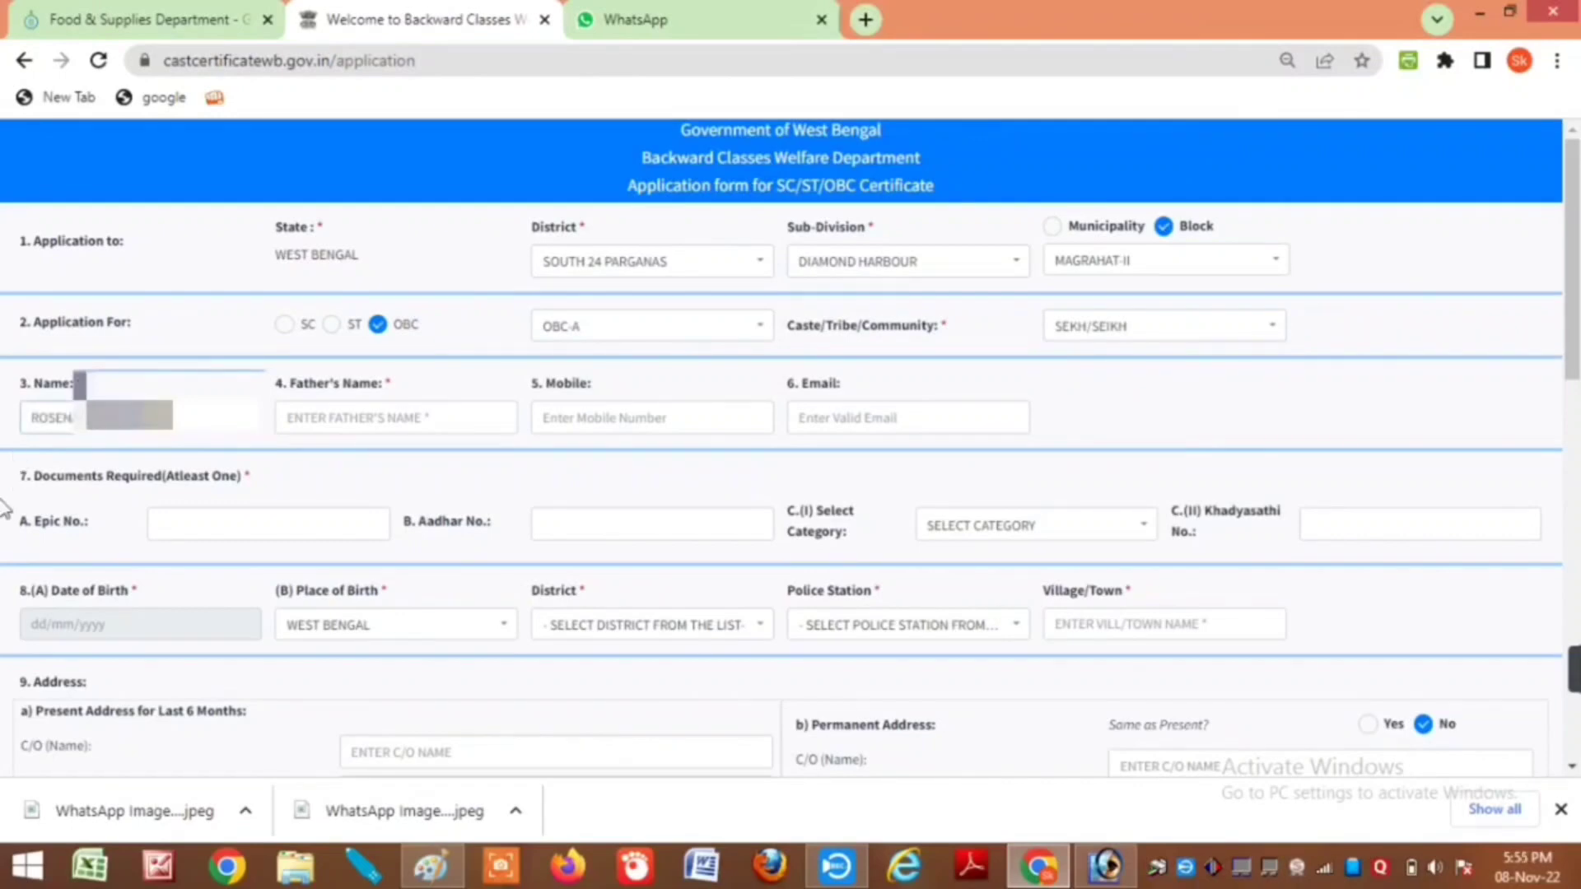
left_click(409, 420)
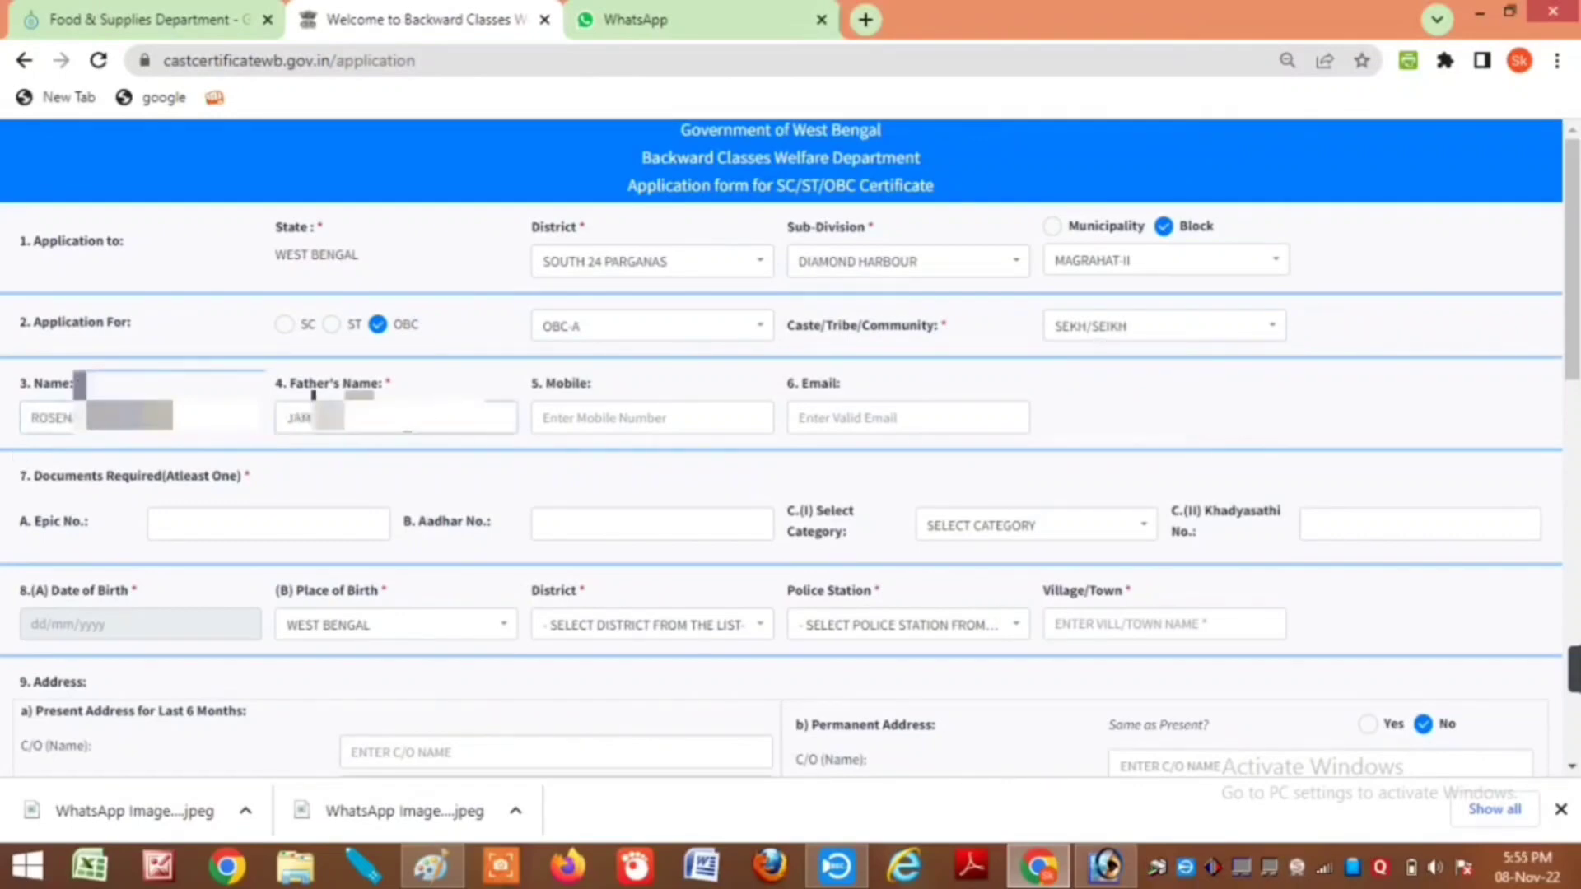
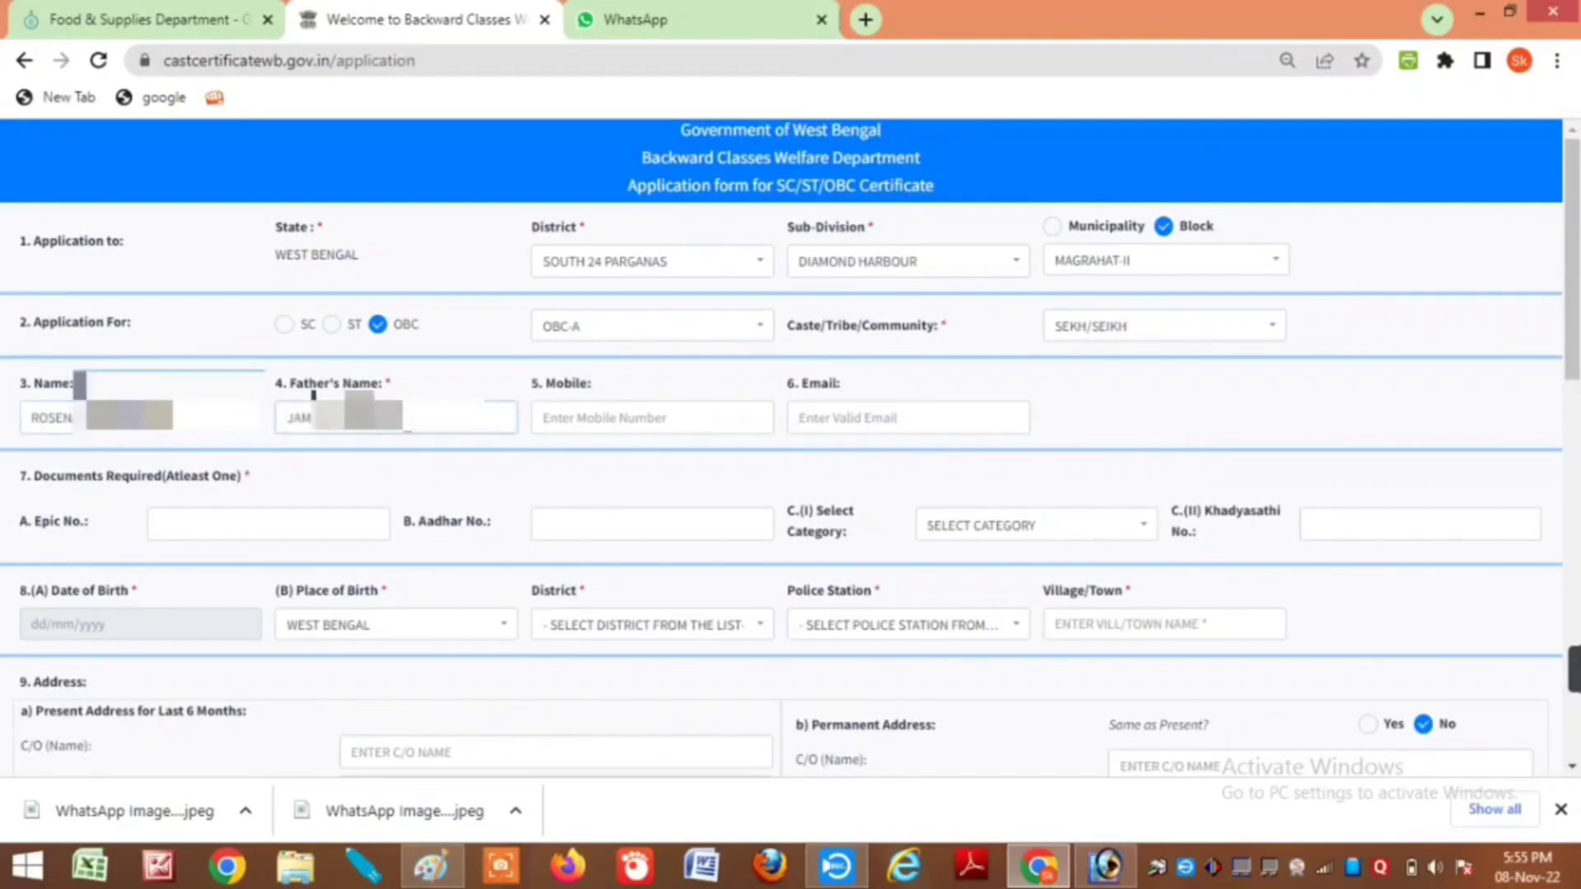
left_click(609, 420)
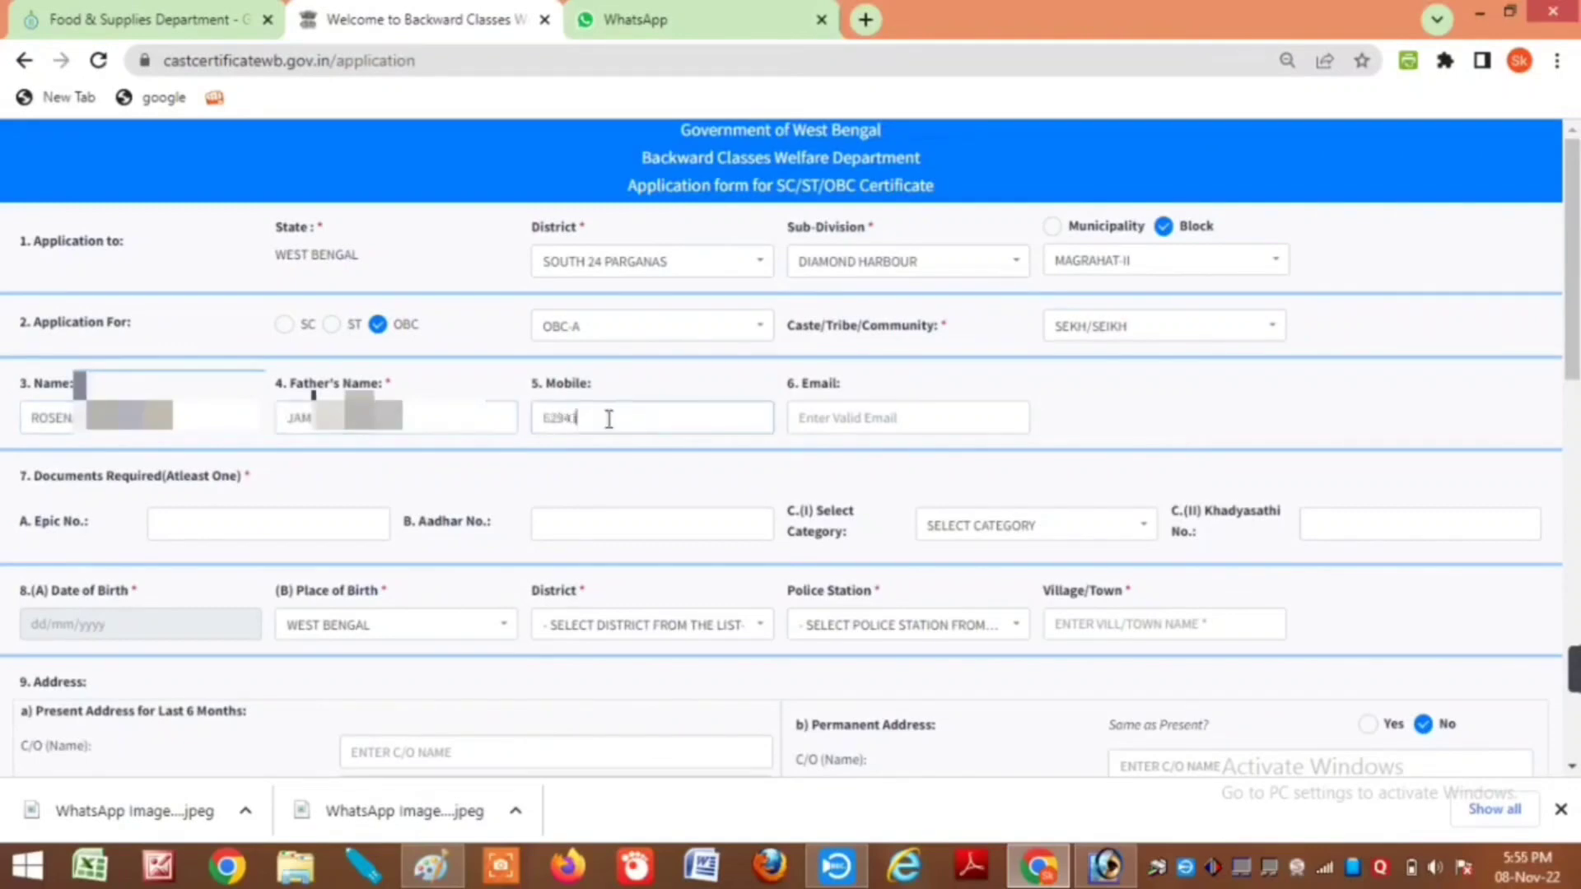
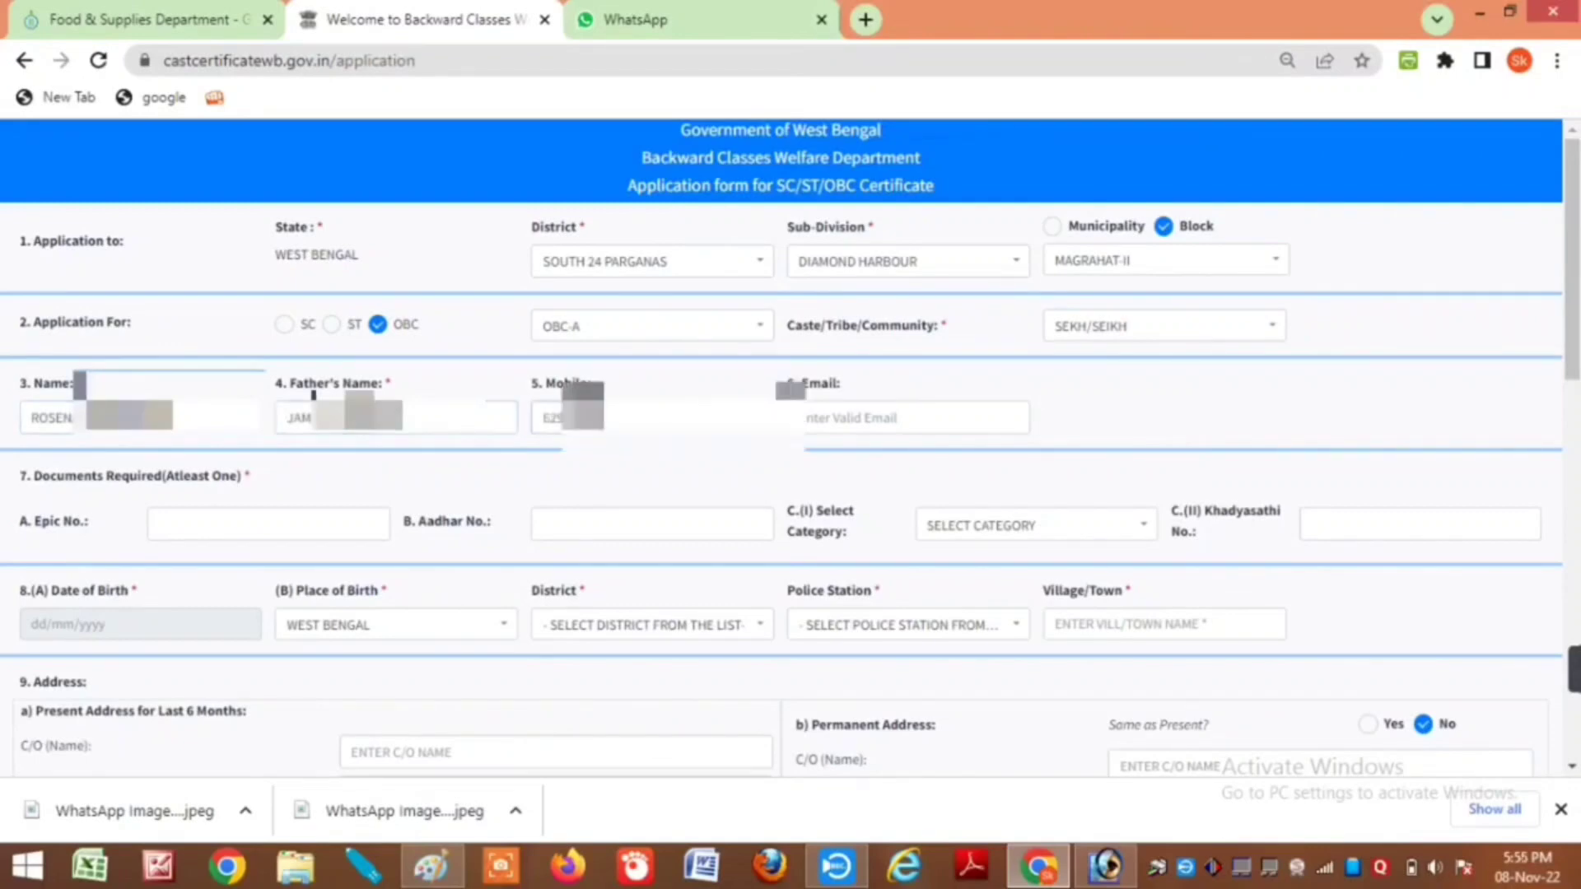
left_click(574, 529)
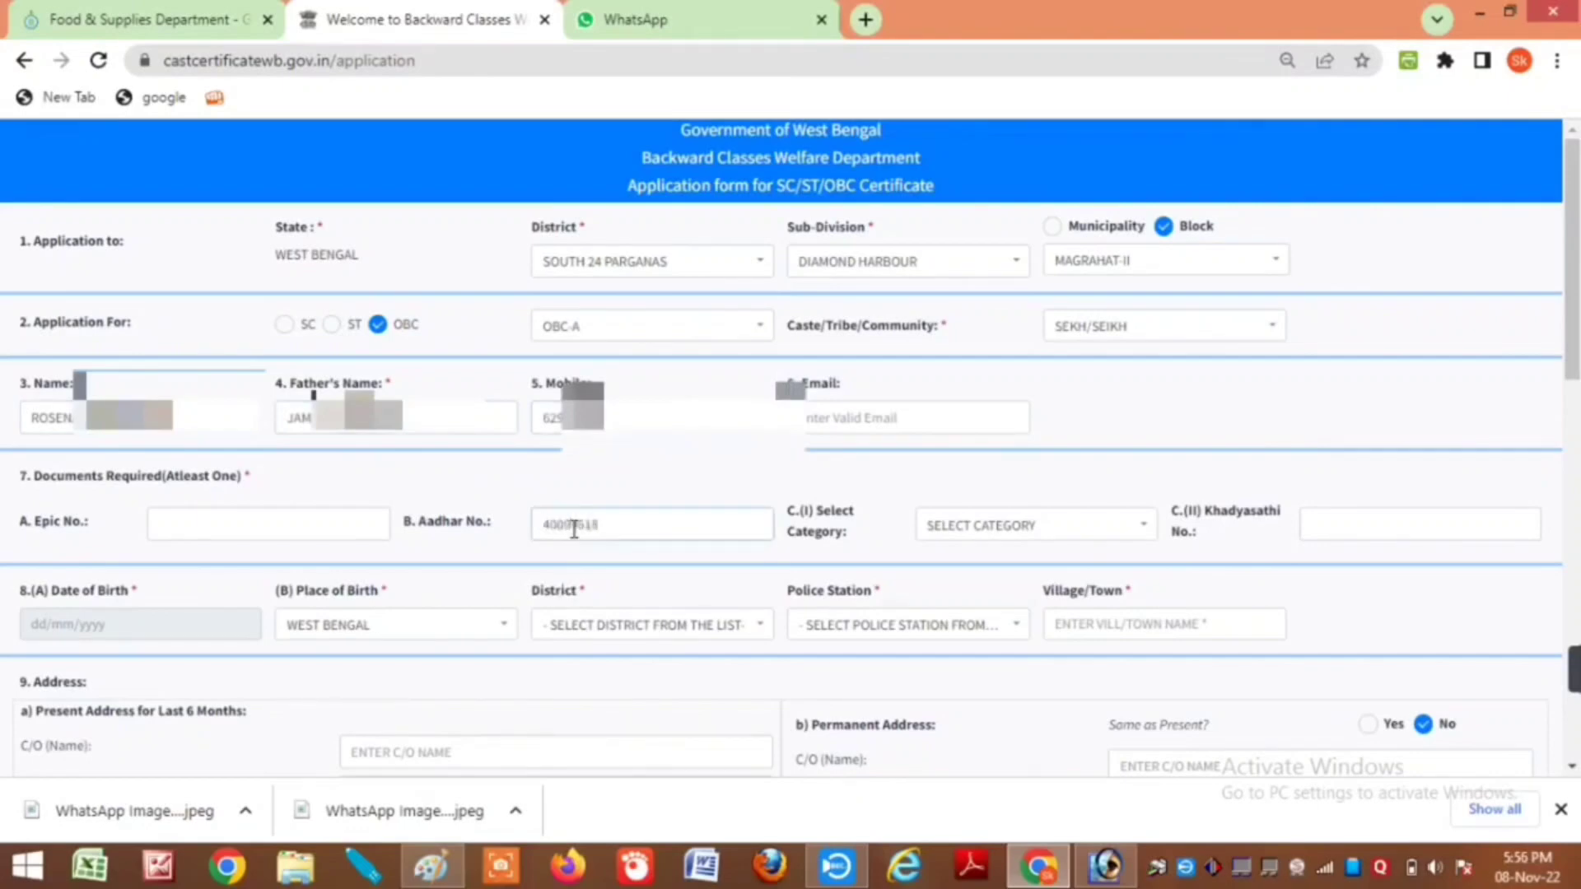
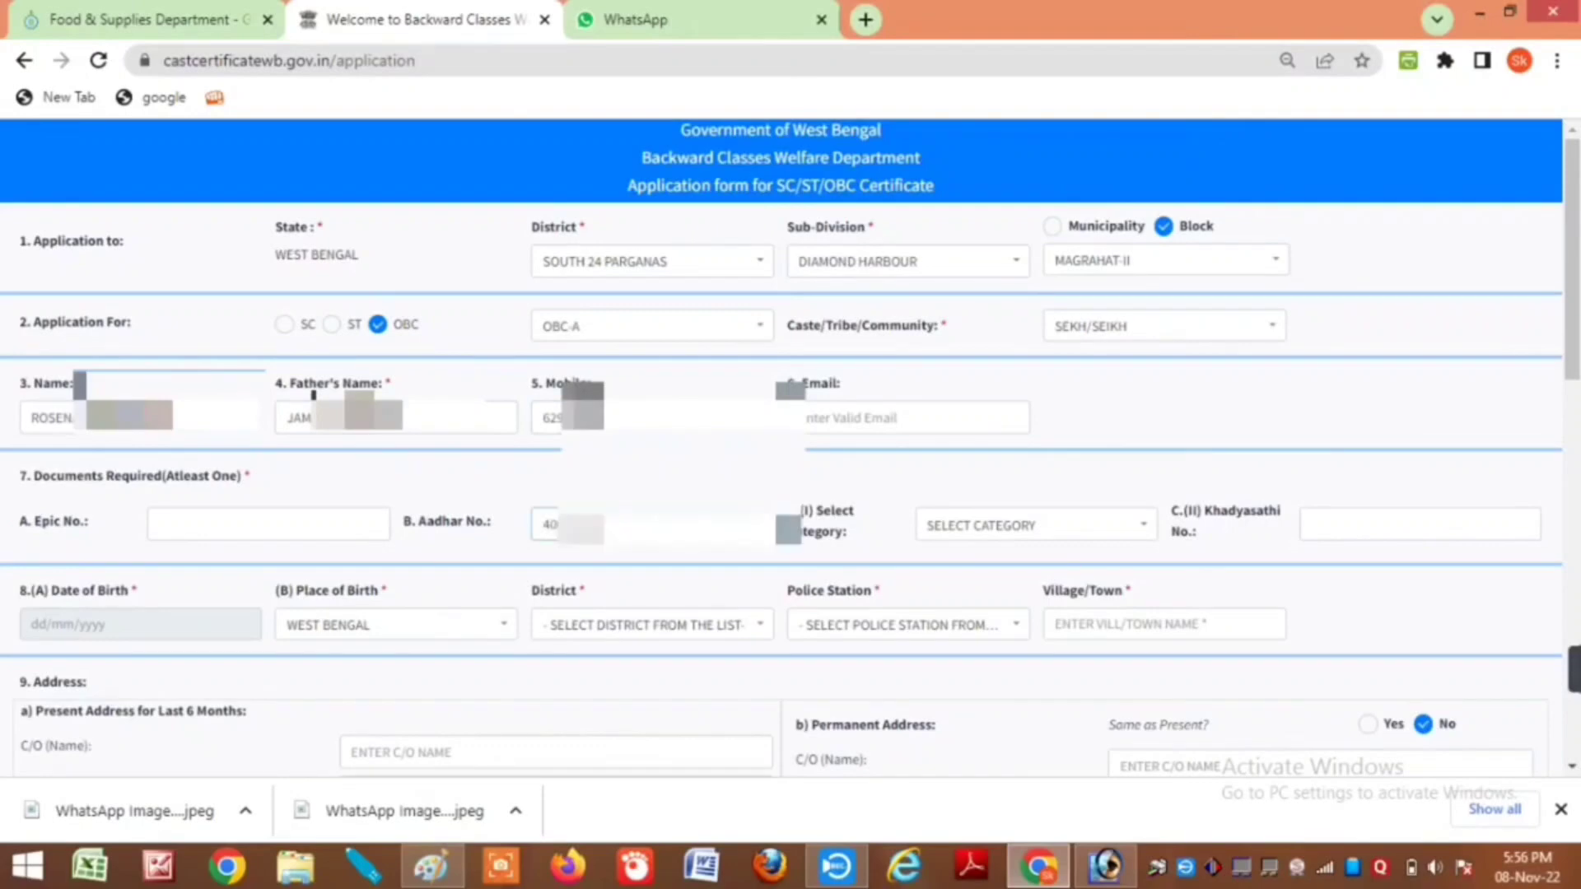
left_click(136, 624)
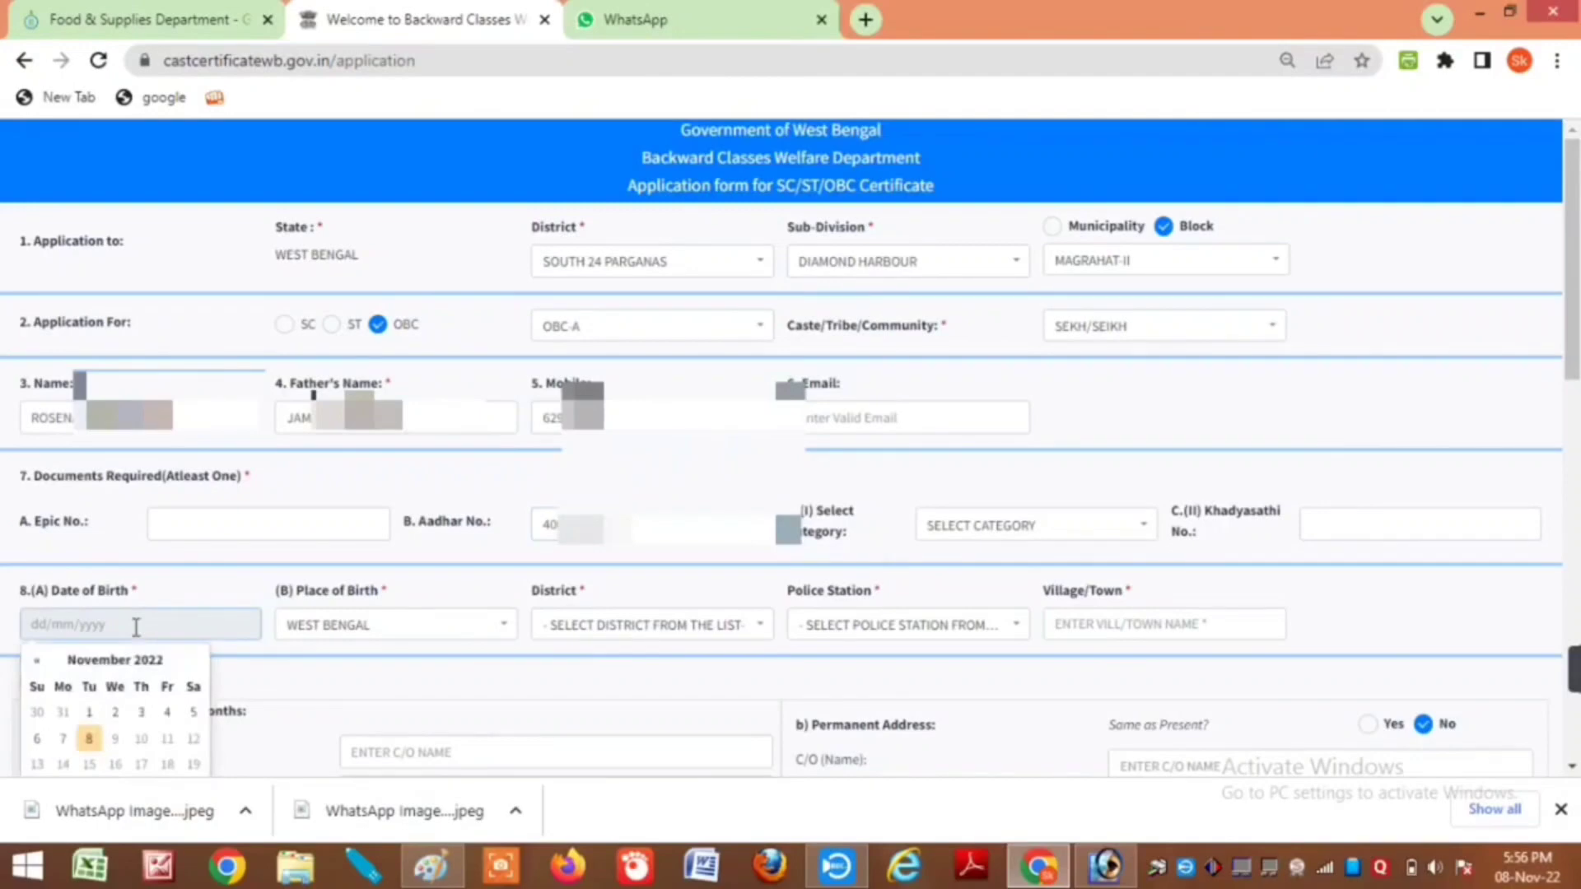
left_click(100, 667)
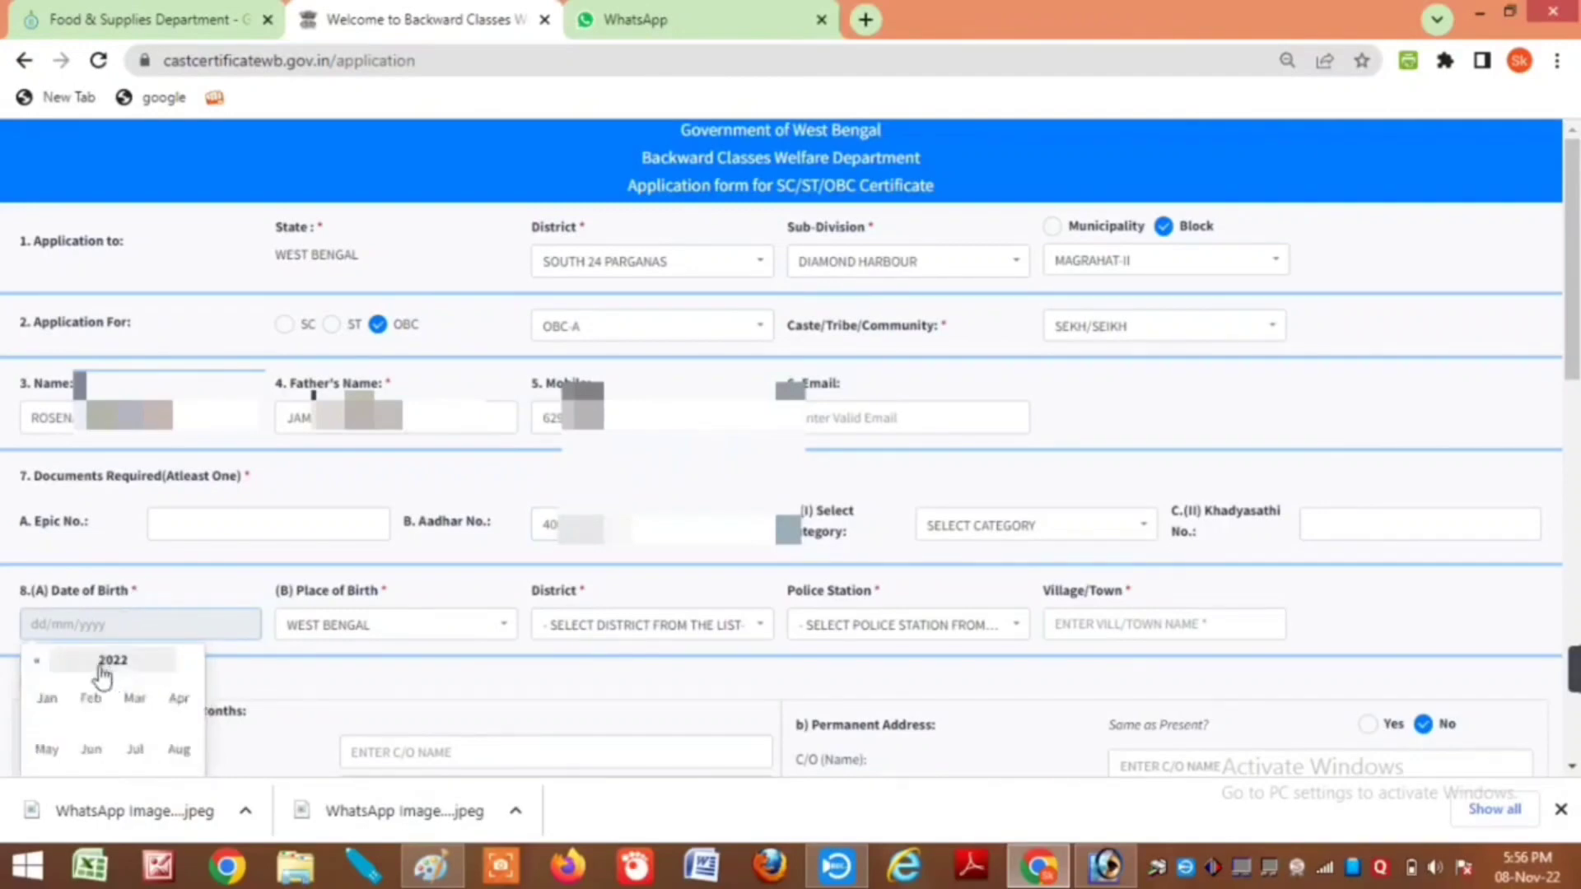
left_click(102, 664)
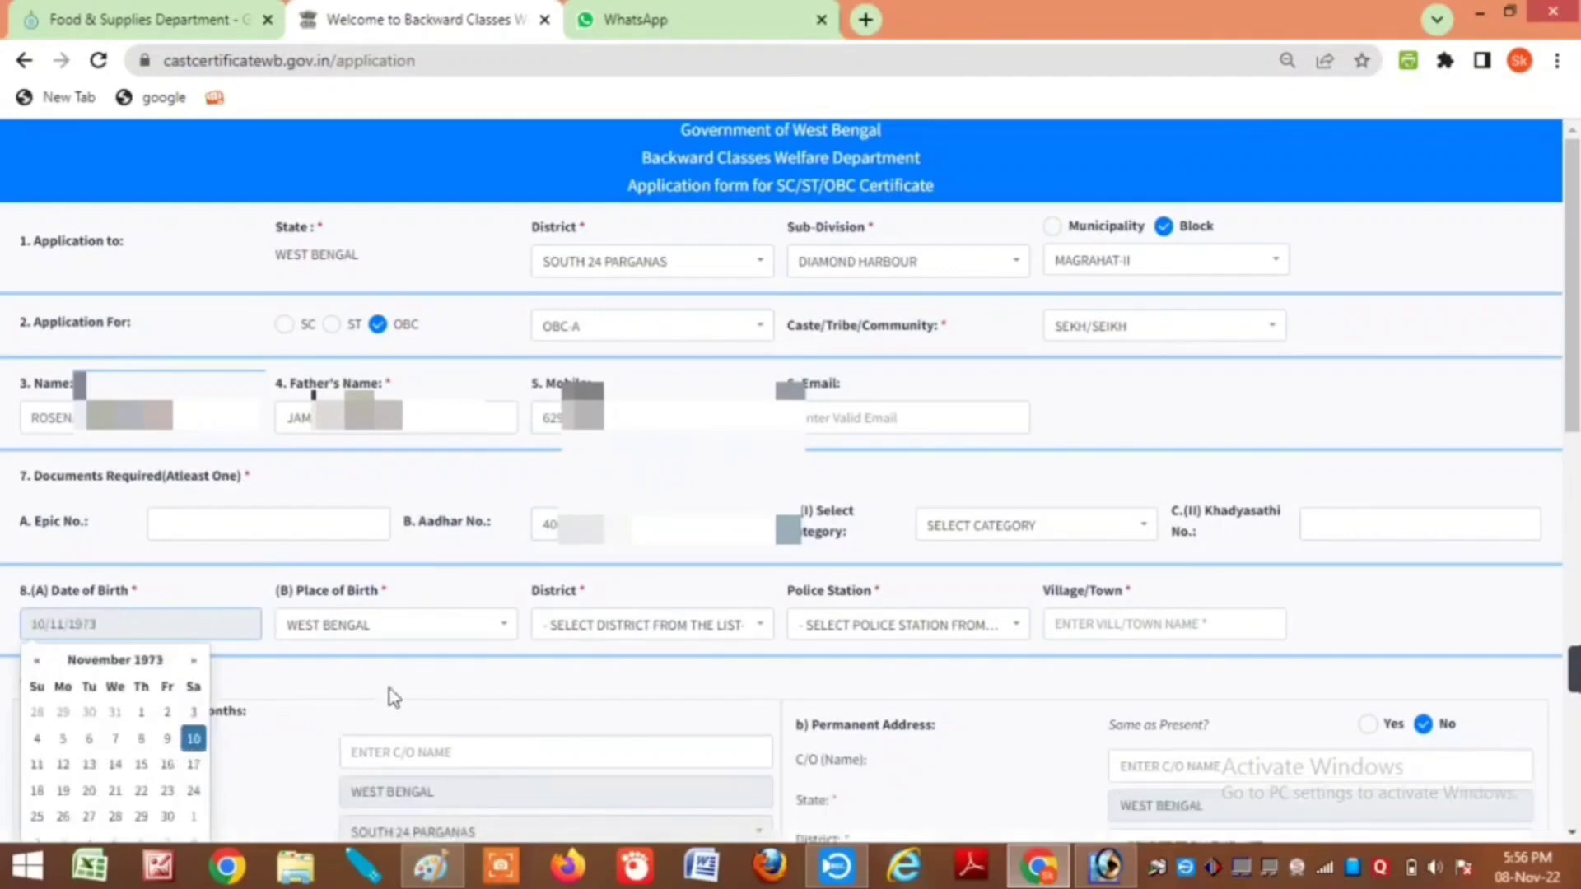
left_click(389, 689)
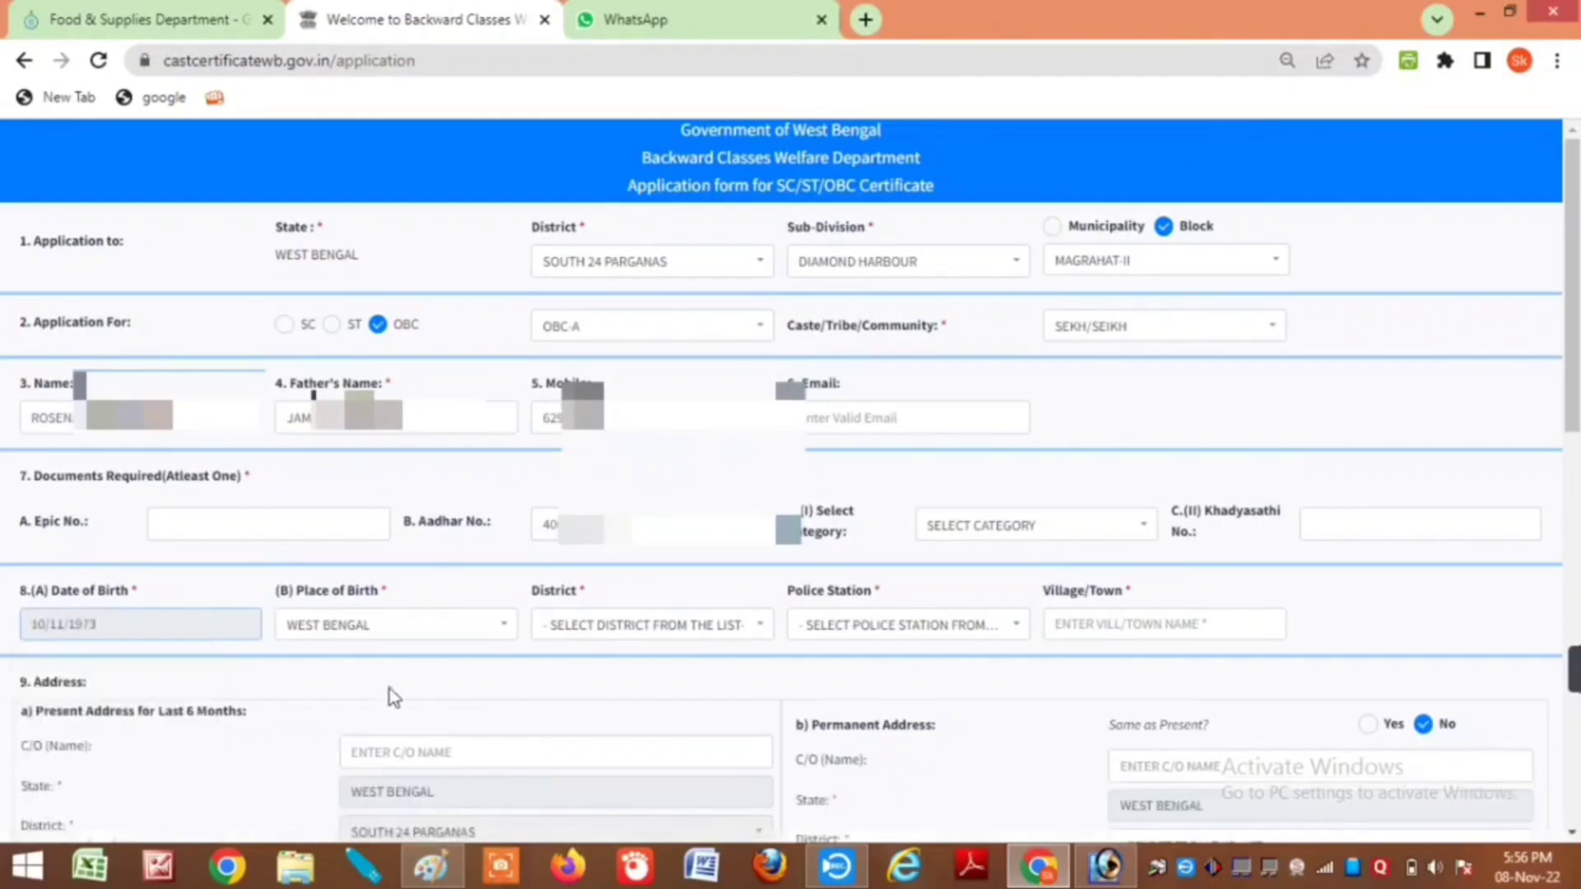
Step: Set birth district SOUTH 24 PARGANAS, police station MOGRAHAT, and the birth village
left_click(619, 630)
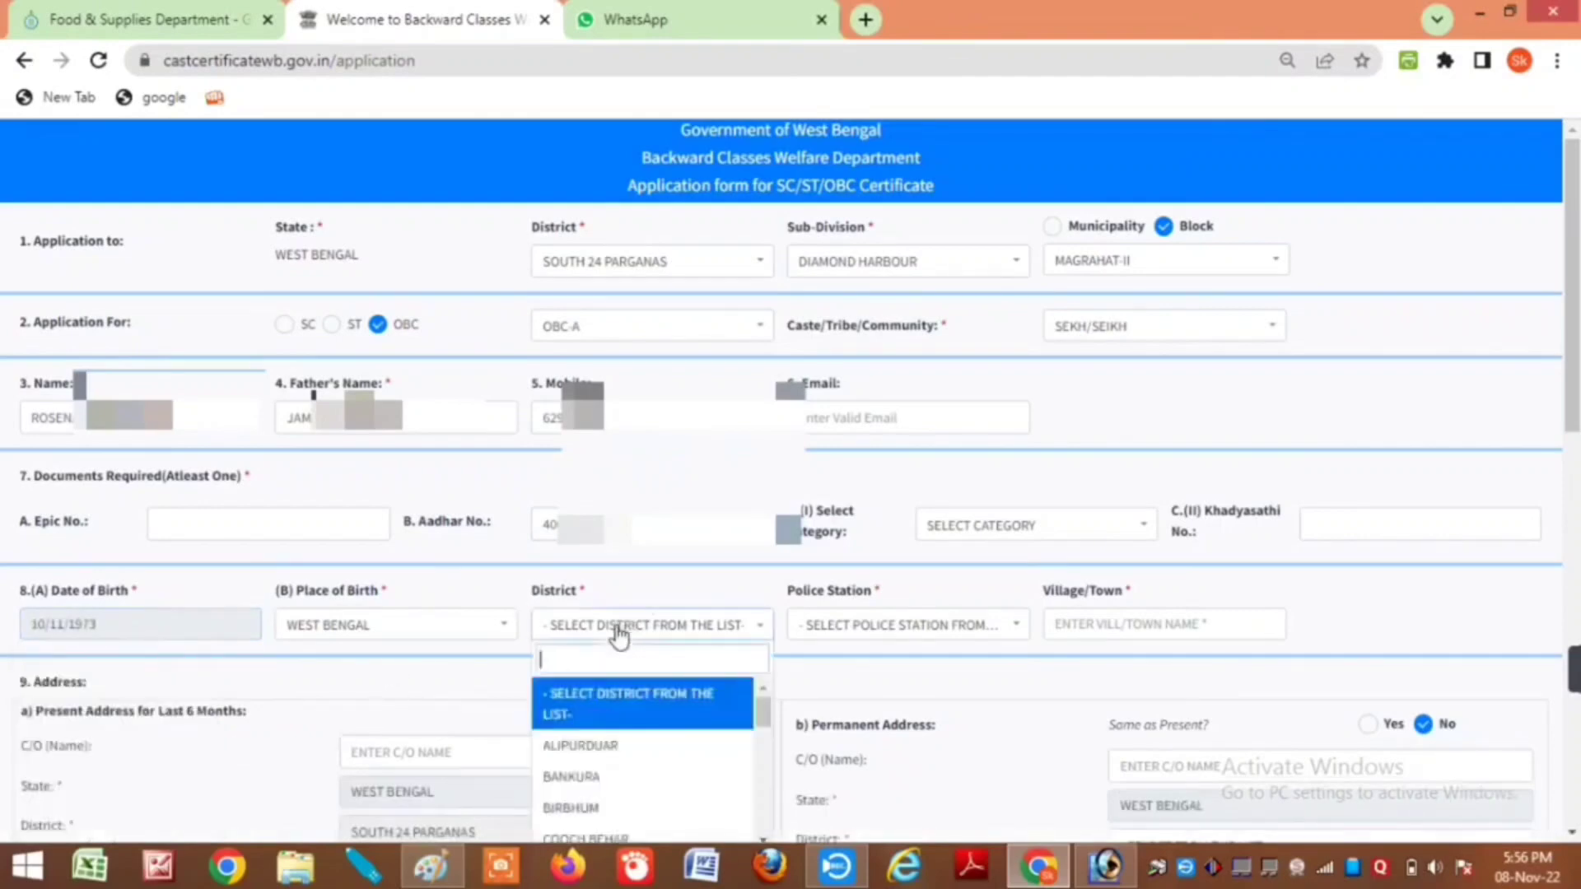
type("so")
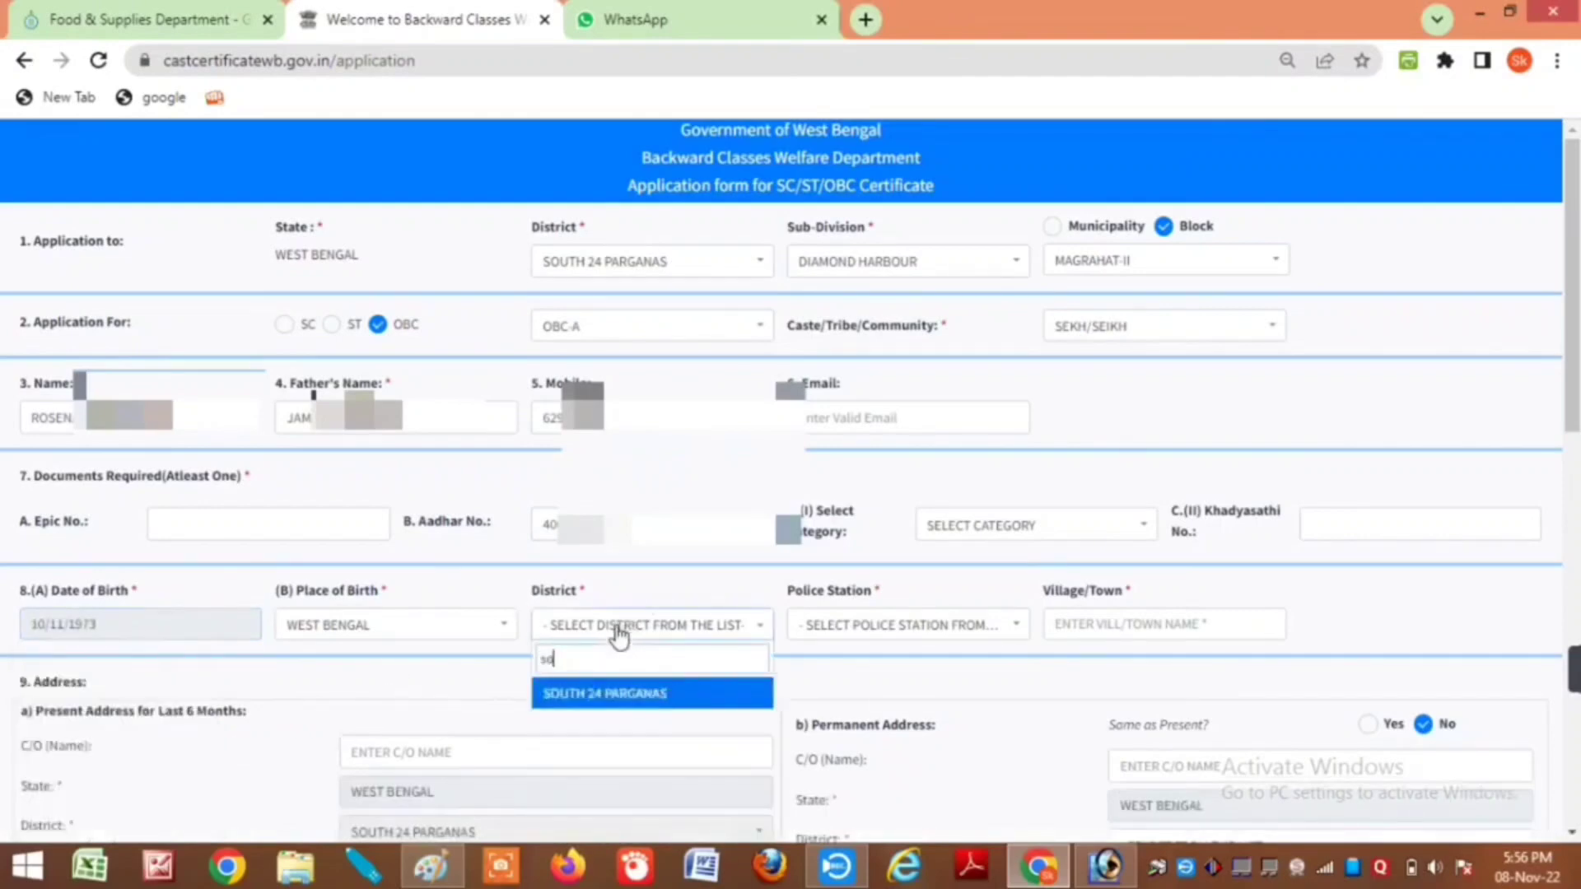
key("Return")
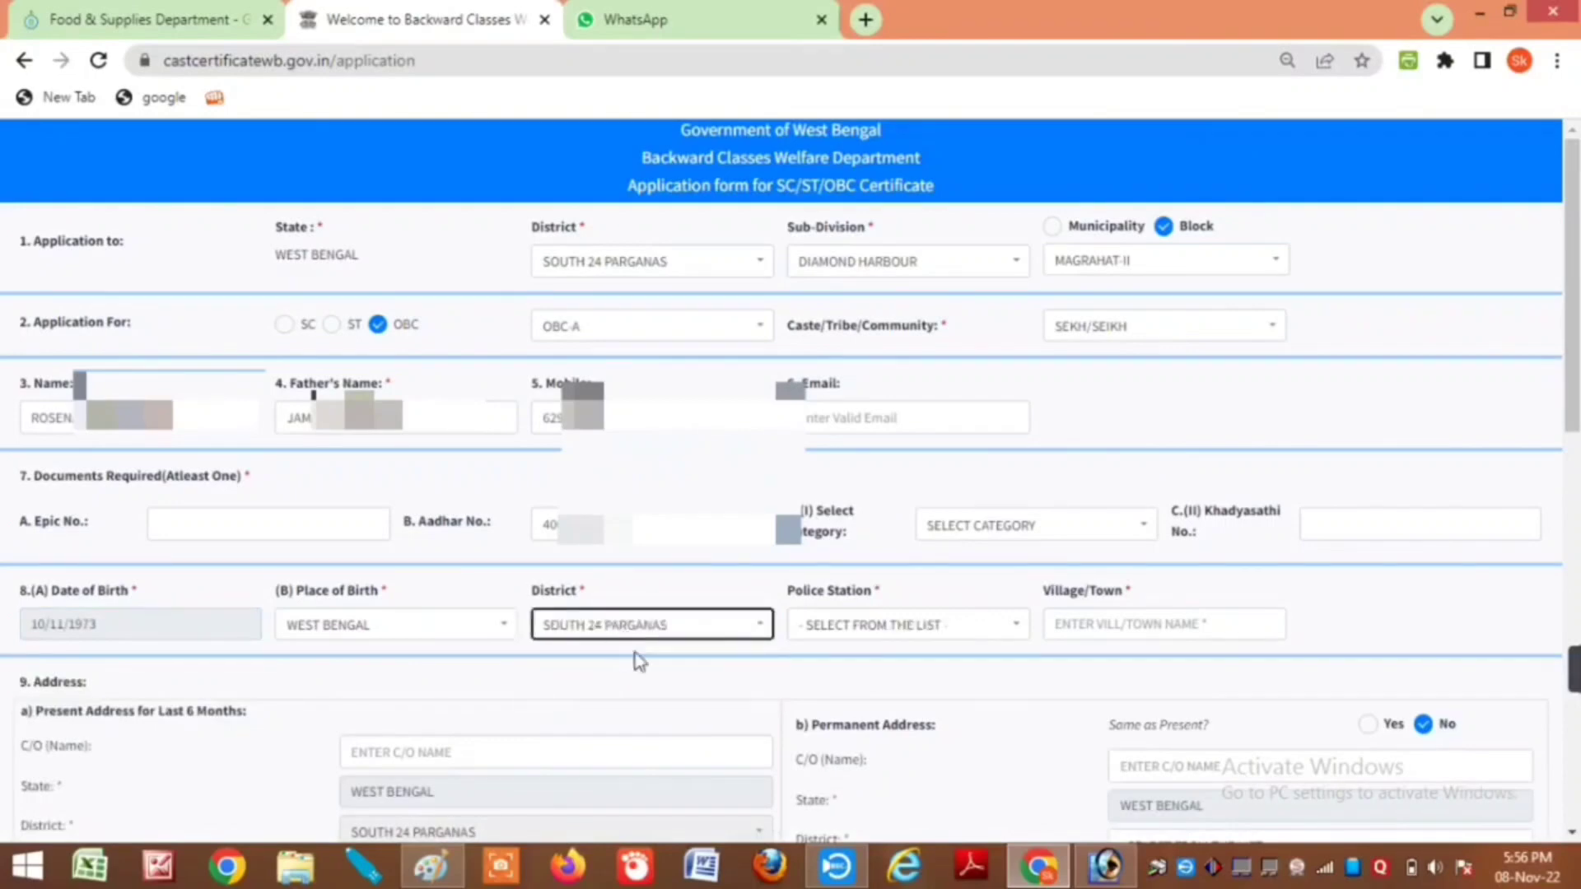
left_click(928, 631)
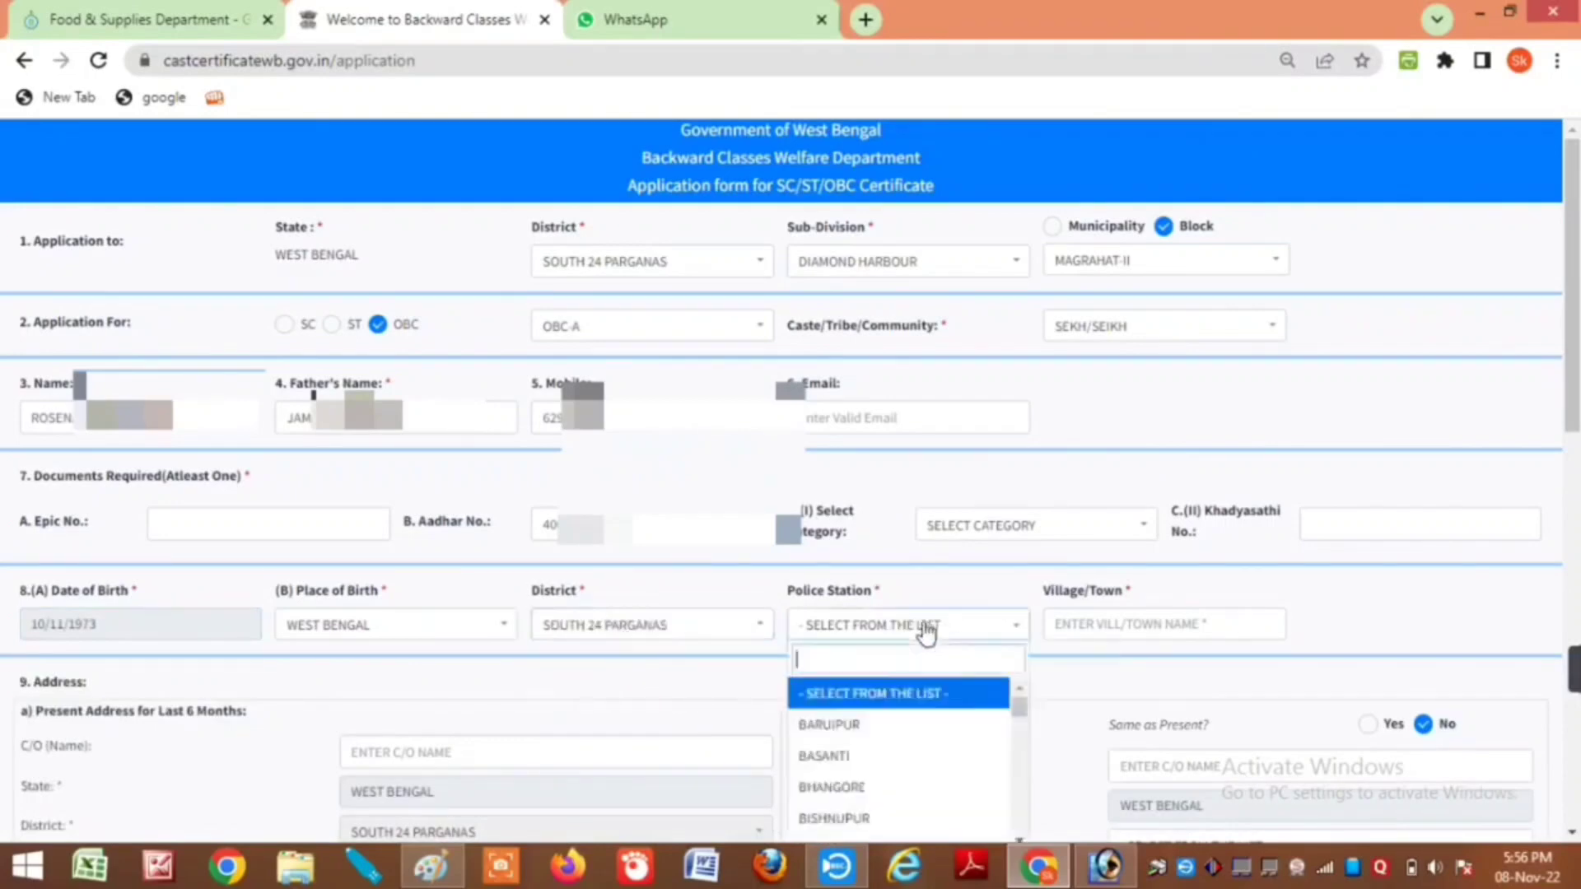
type("mo")
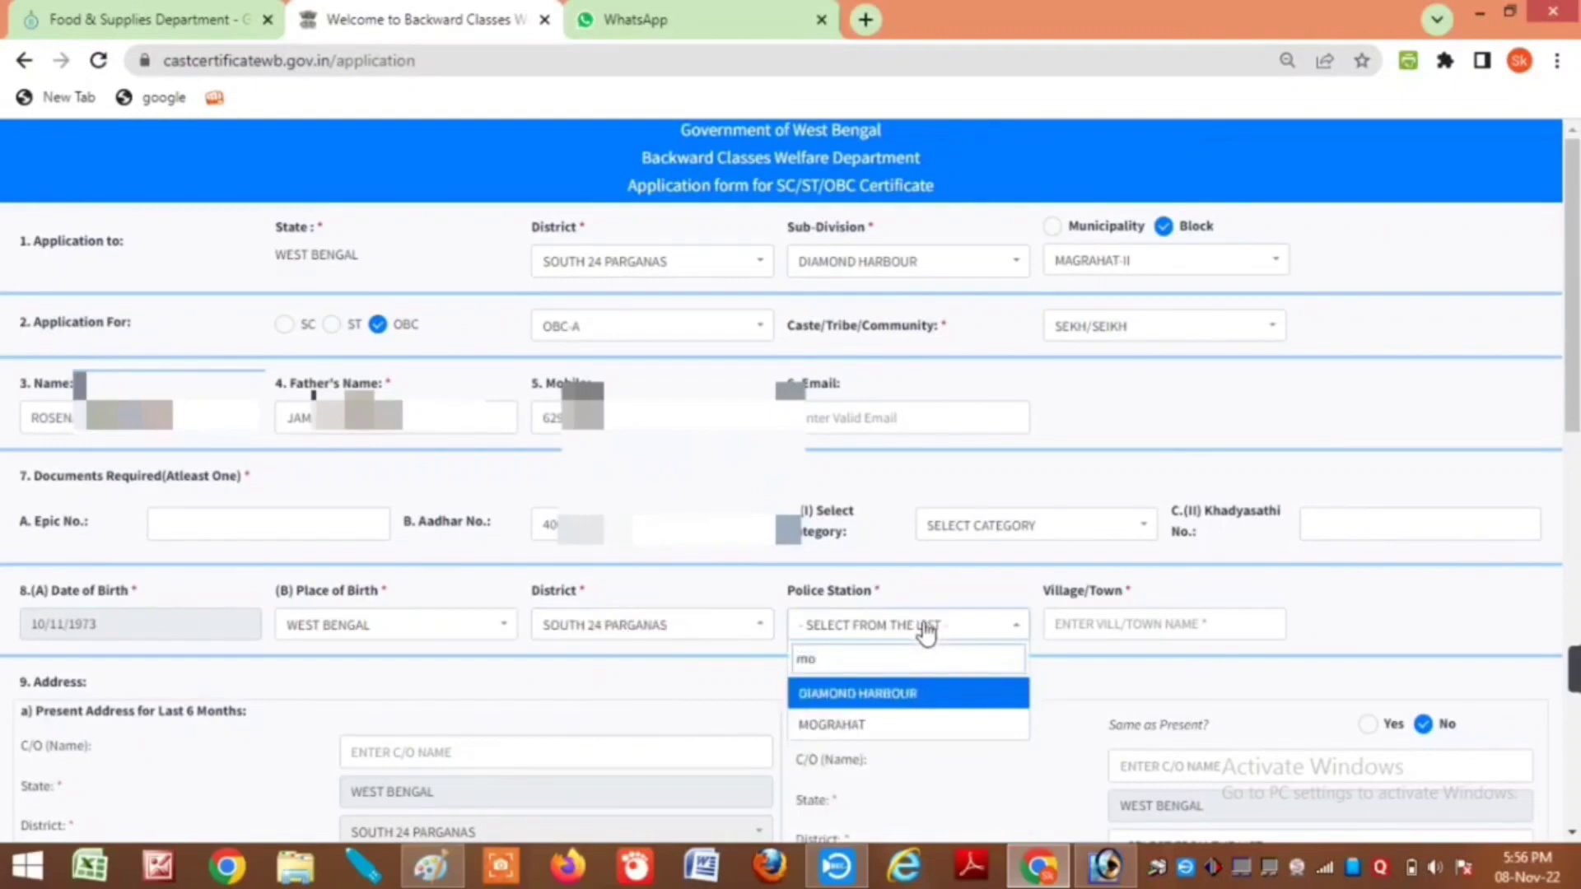
key("Down")
key("Return")
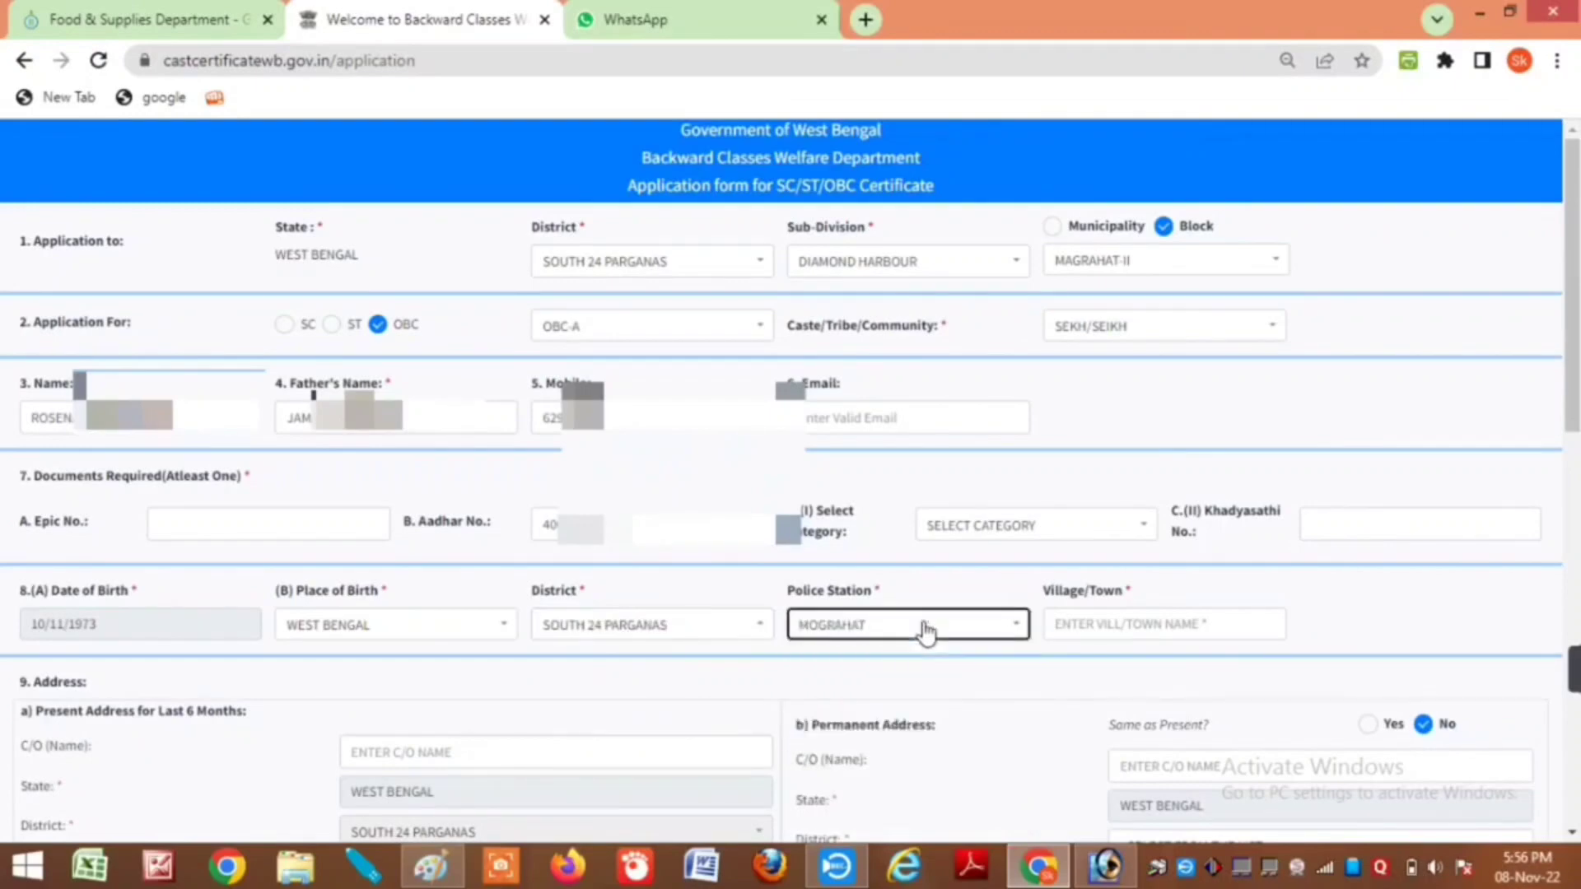
left_click(1120, 617)
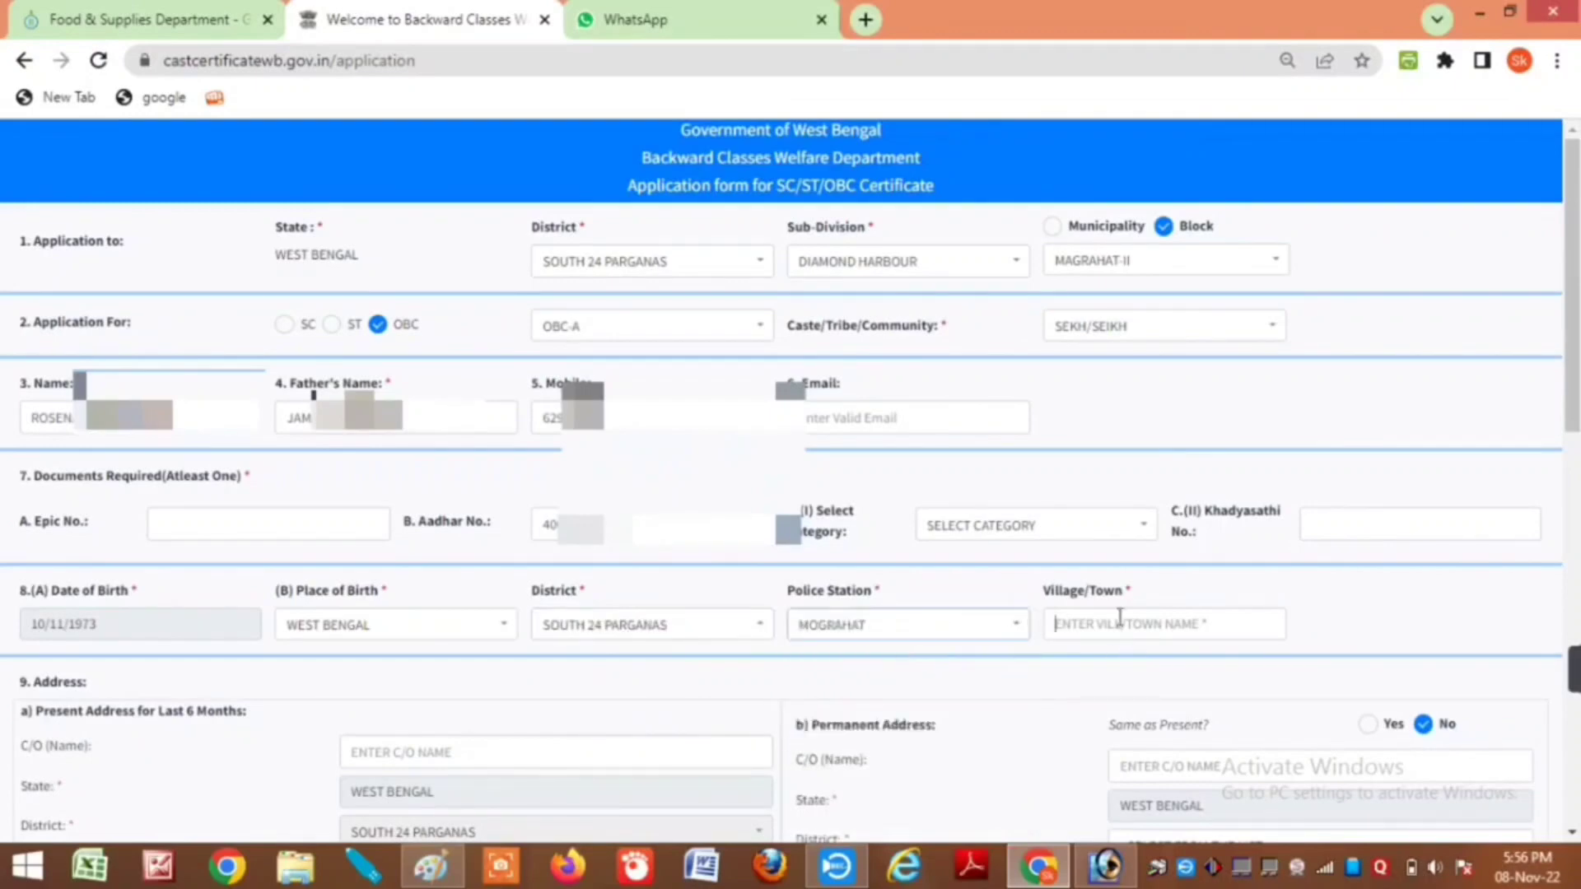
type("MA")
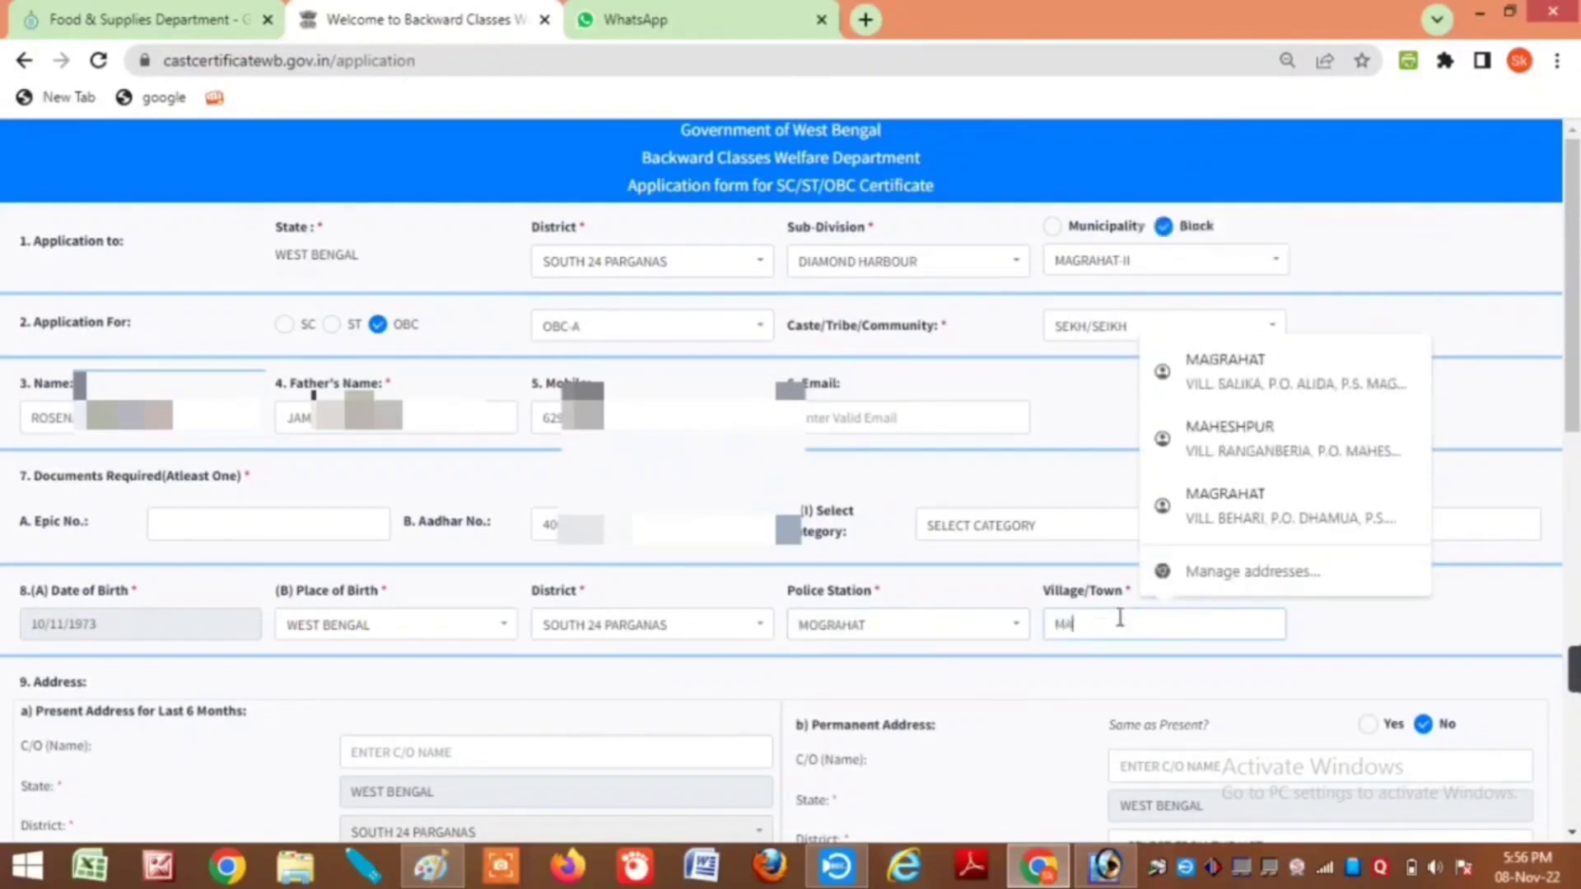
type("HESHPUR")
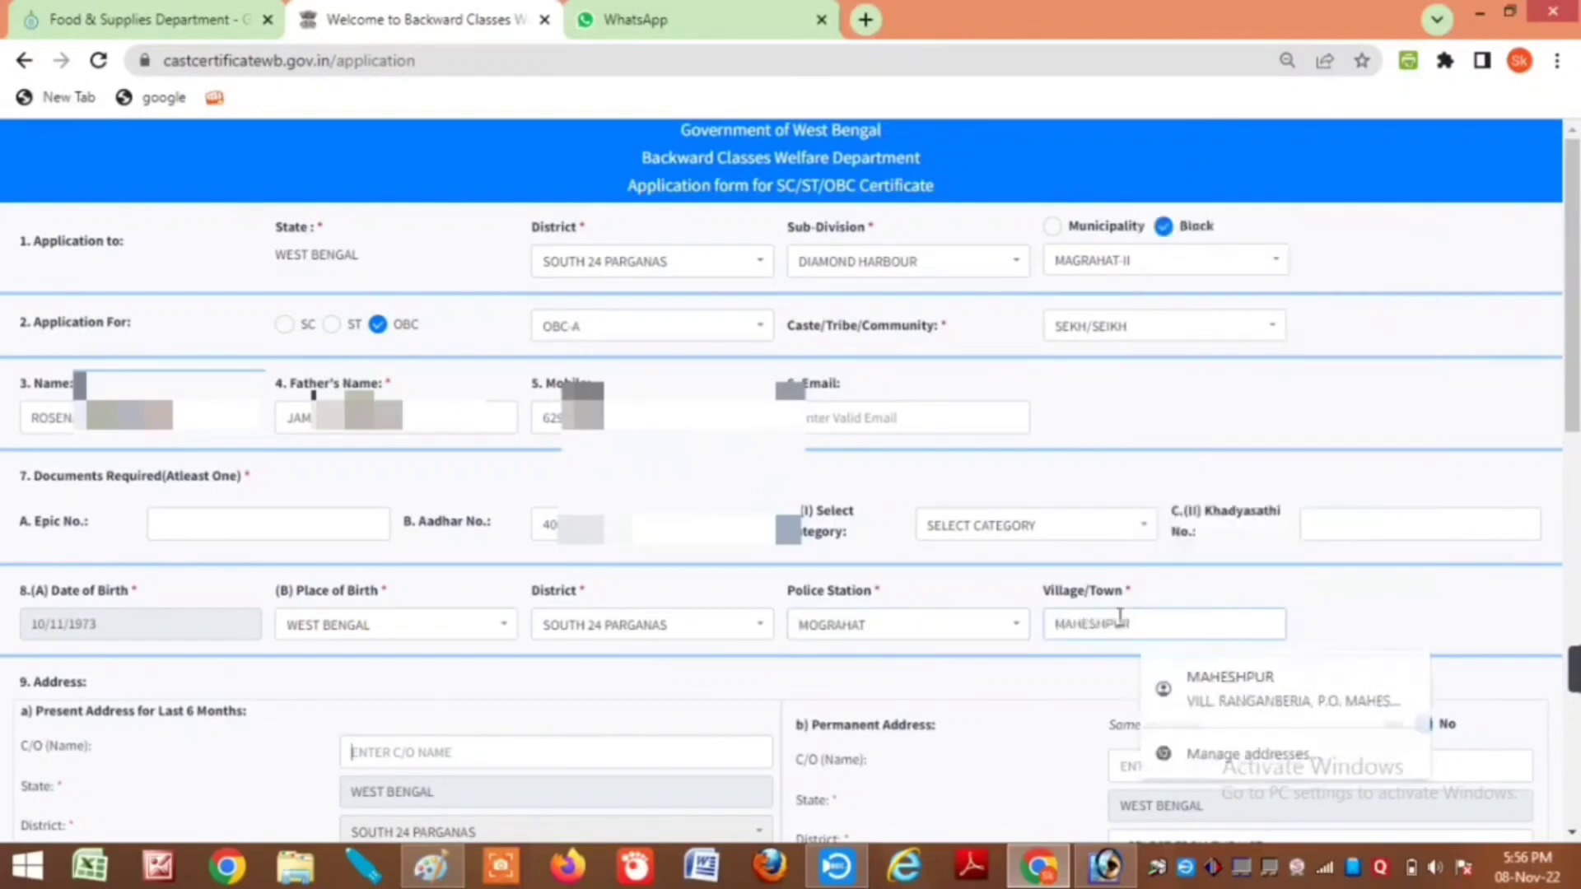
key("Tab")
scroll(1575, 403, "down", 4)
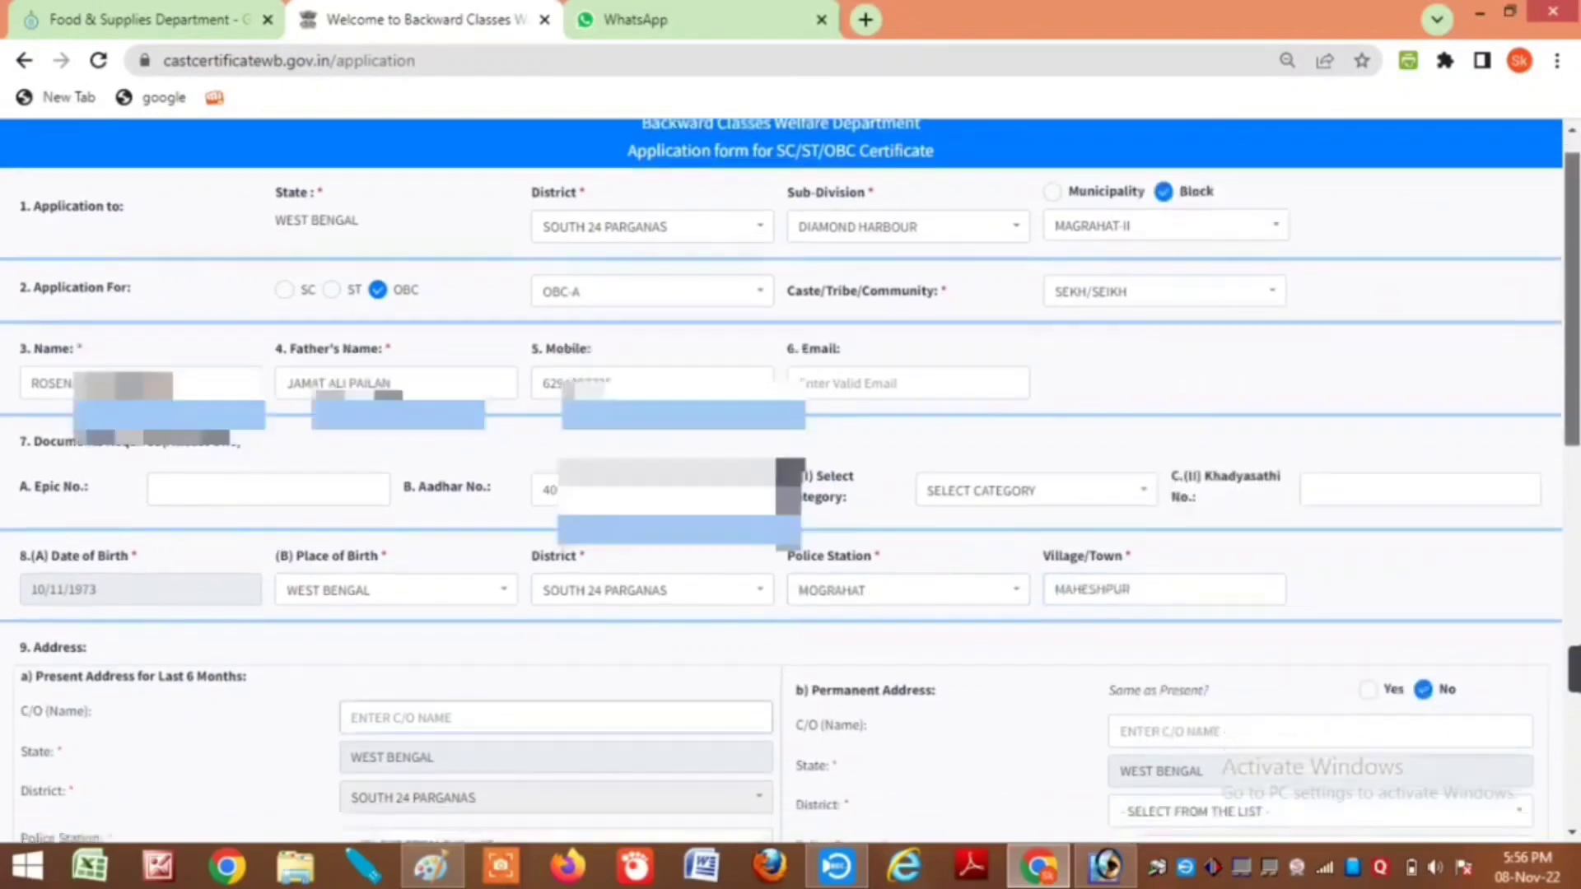
Step: Enter the present address care-of name and police station MOGRAHAT
scroll(1575, 457, "down", 3)
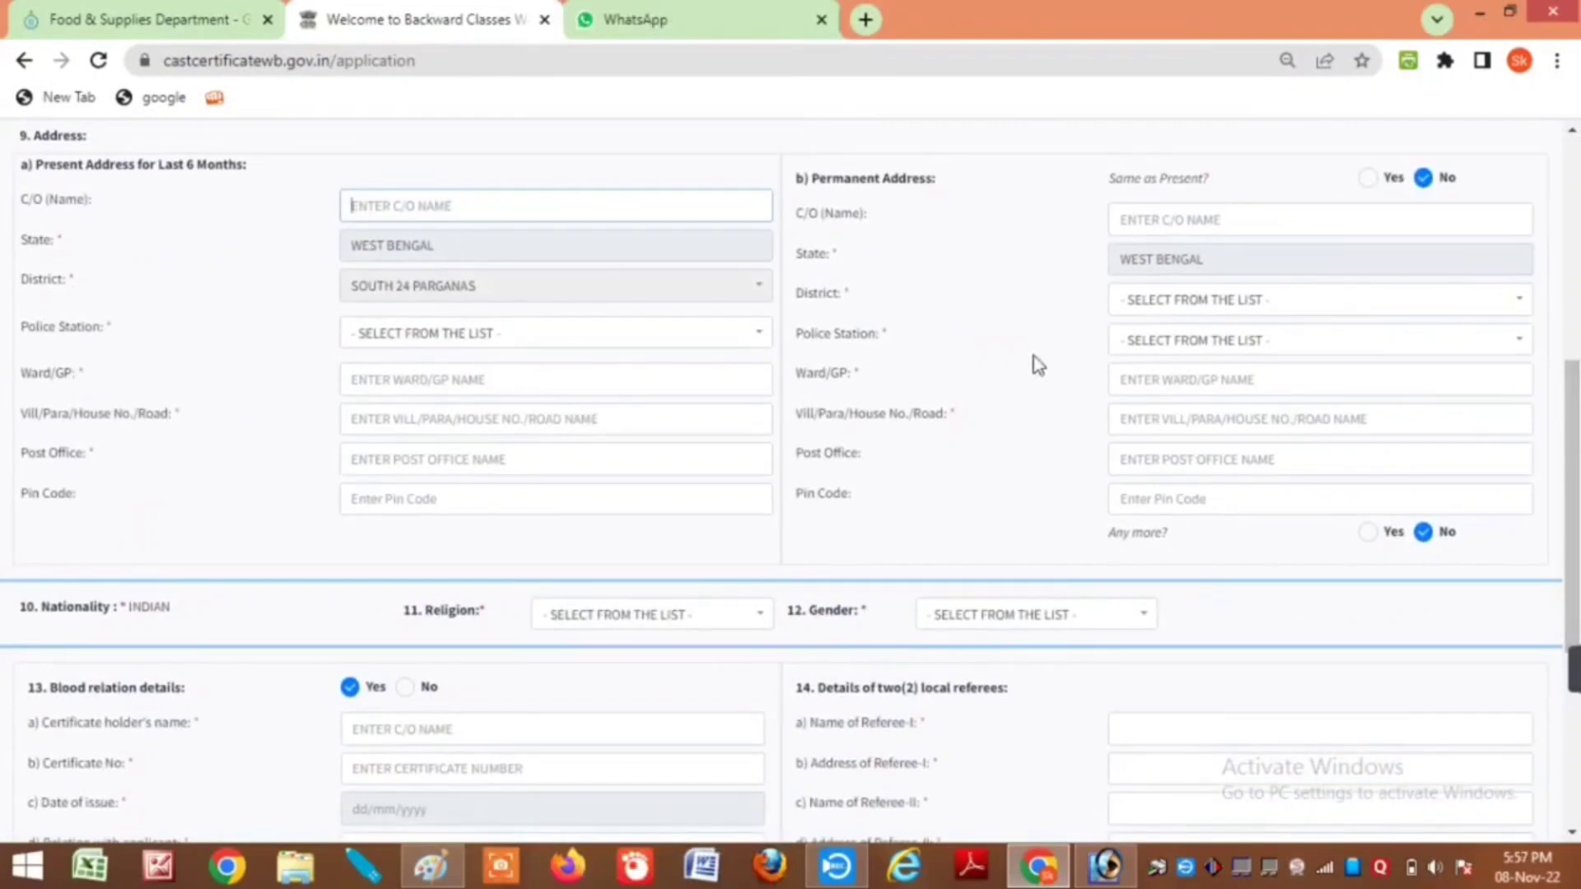
type("JAMA")
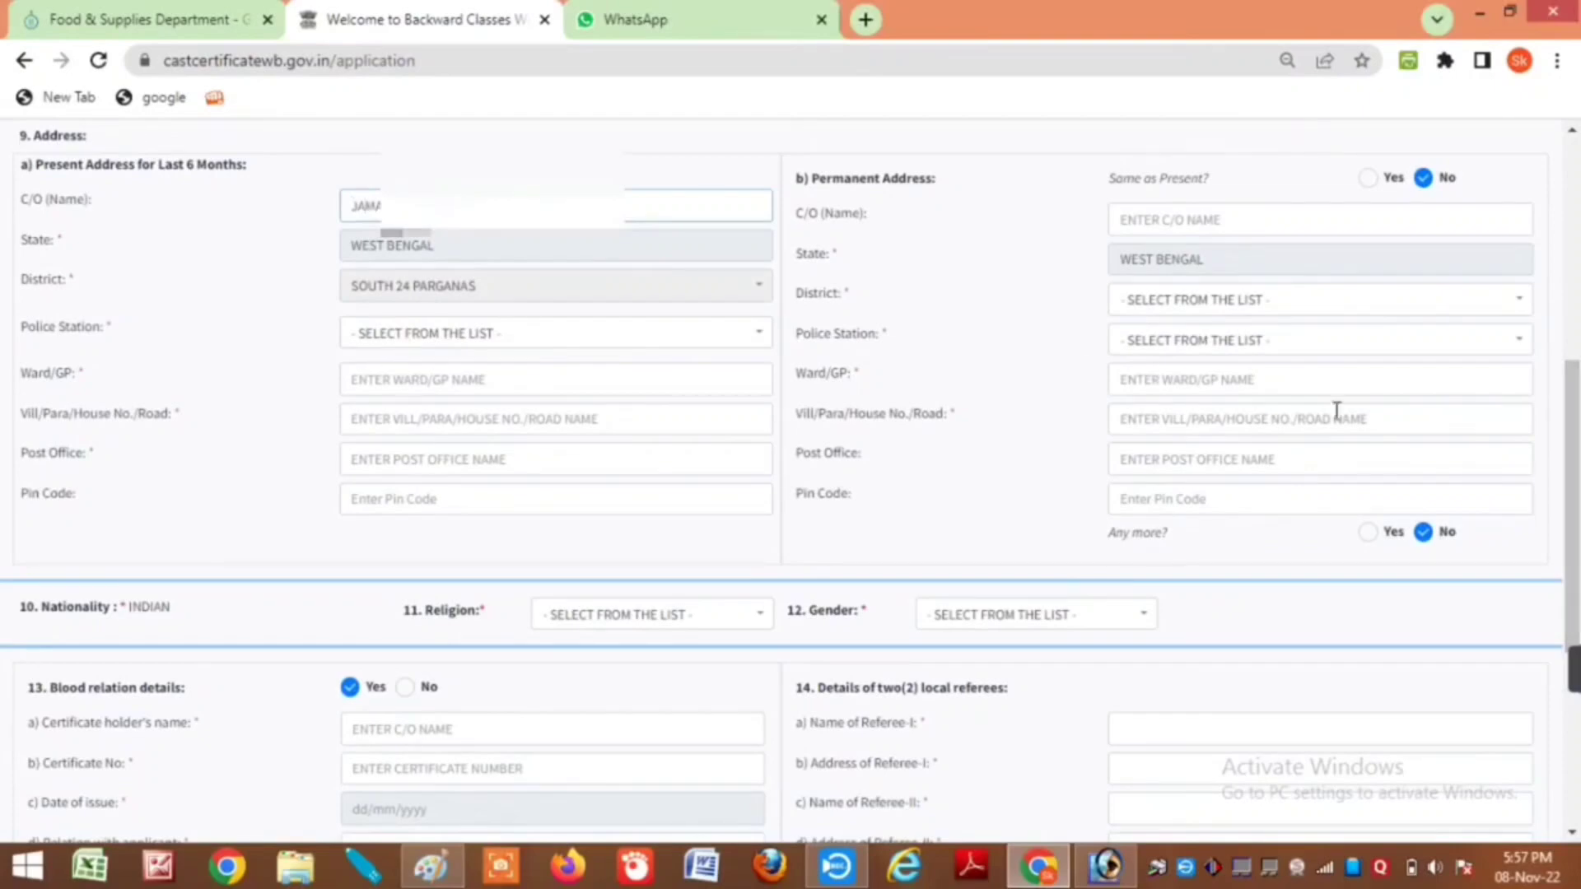
left_click(439, 338)
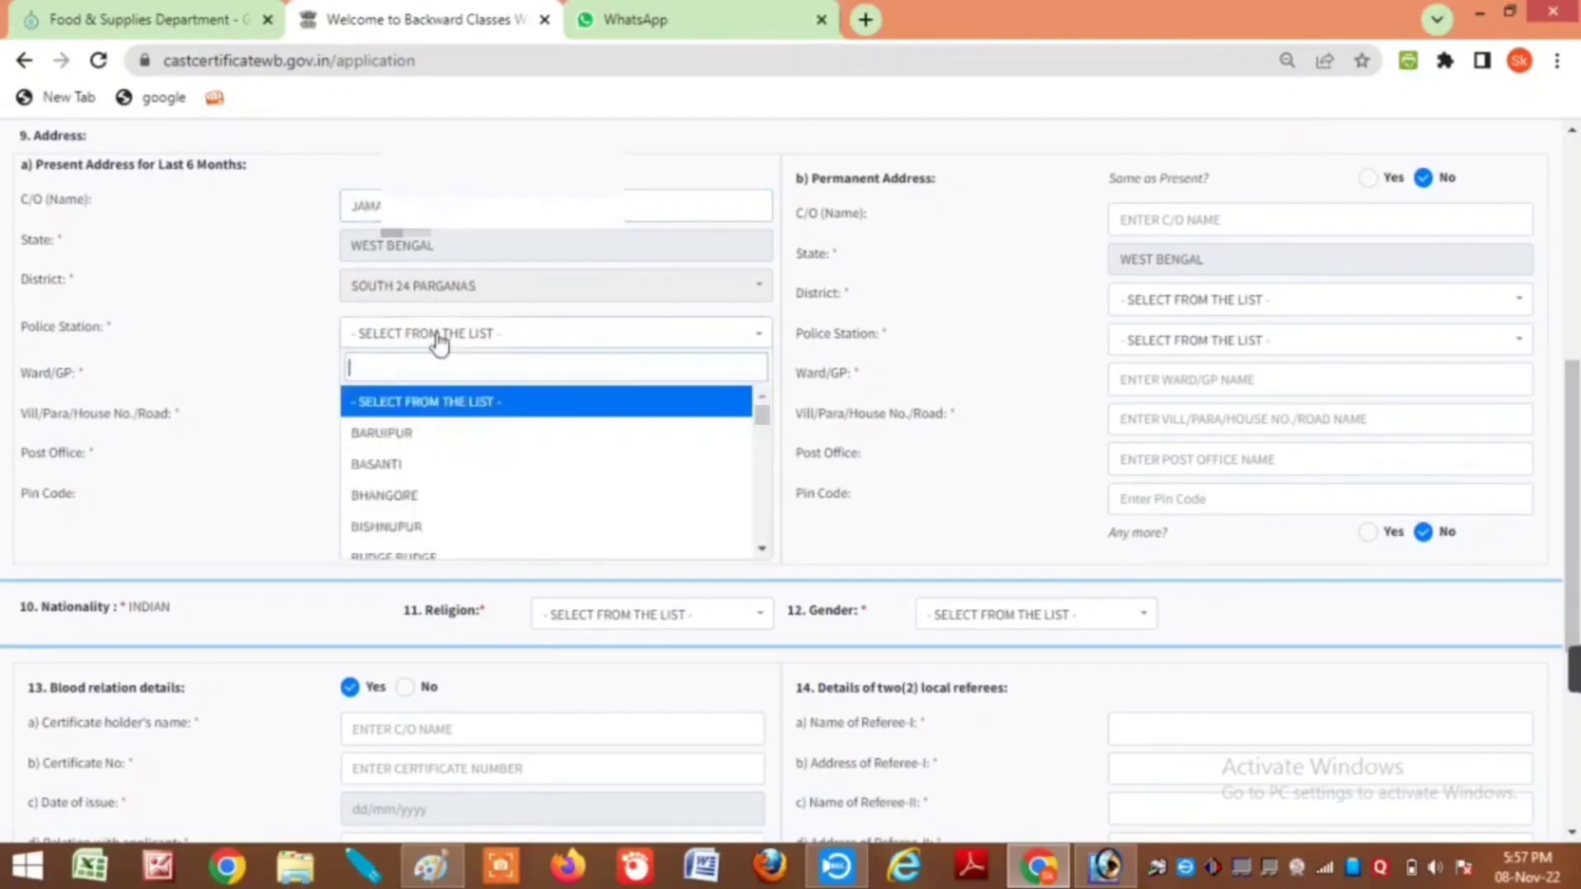
type("mogr")
key("Return")
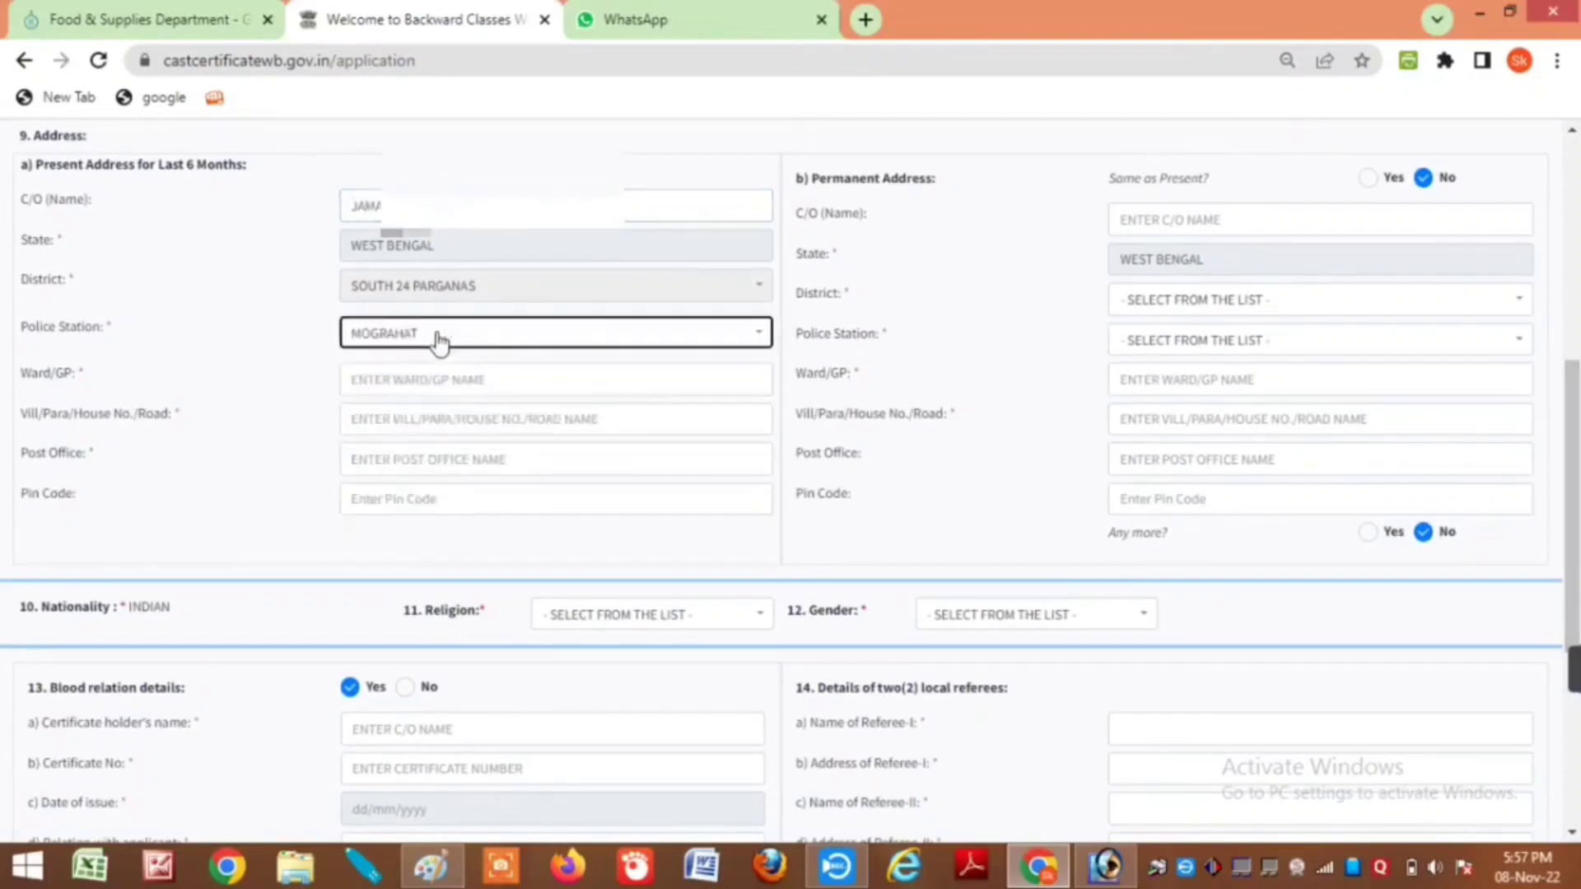
Step: Fill the gram panchayet, village and PIN code, and mark permanent address same as present
left_click(380, 384)
type("DHAMUA SOUT")
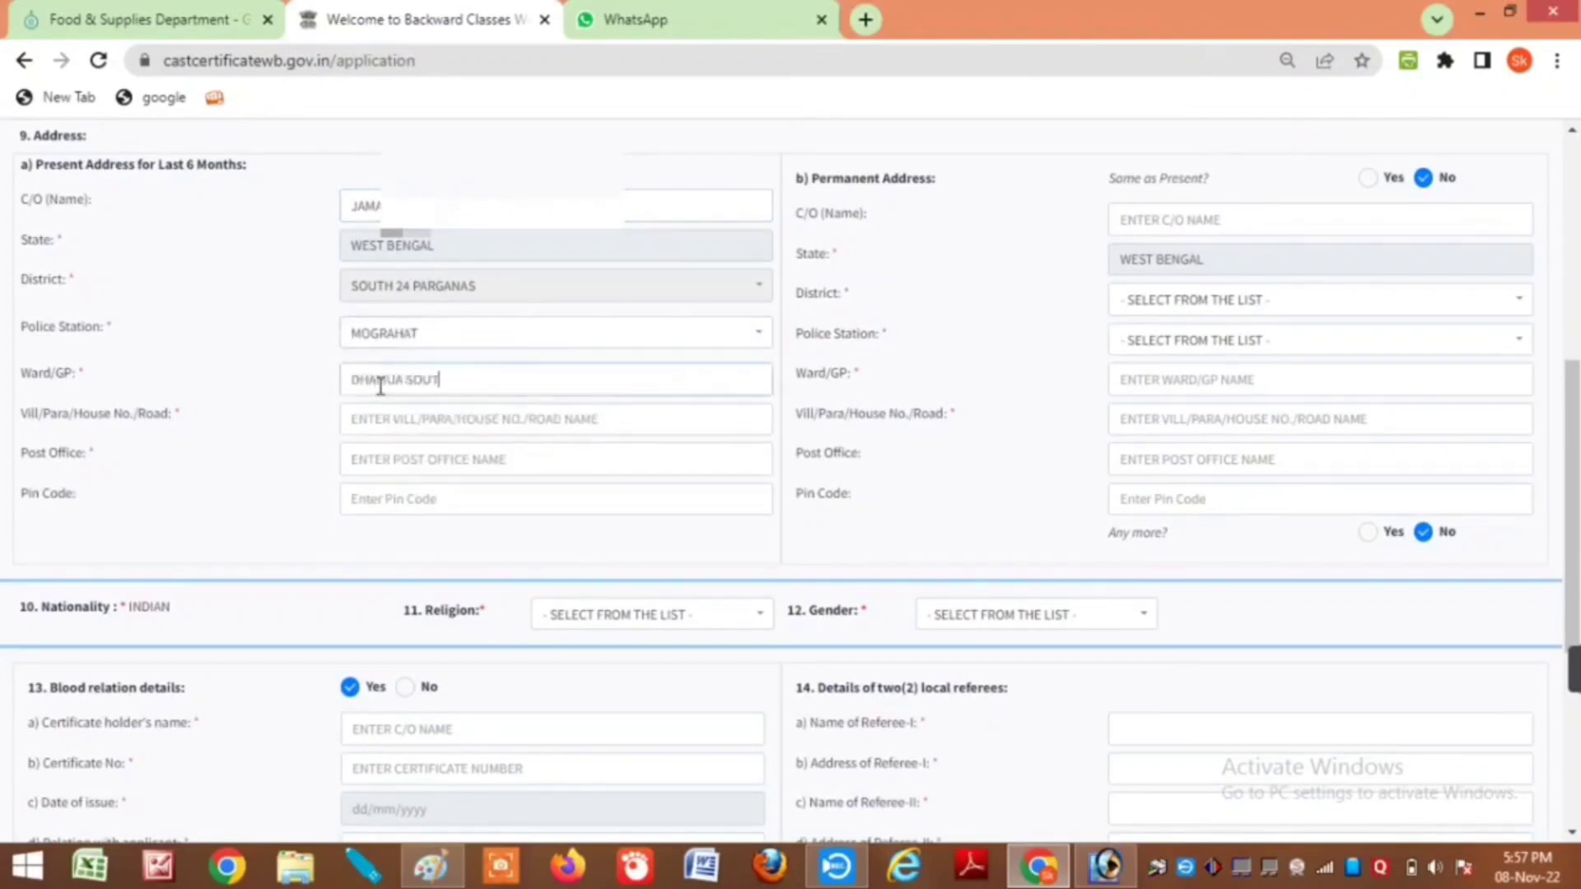
type("H GRAM PANCHAYET")
left_click(387, 419)
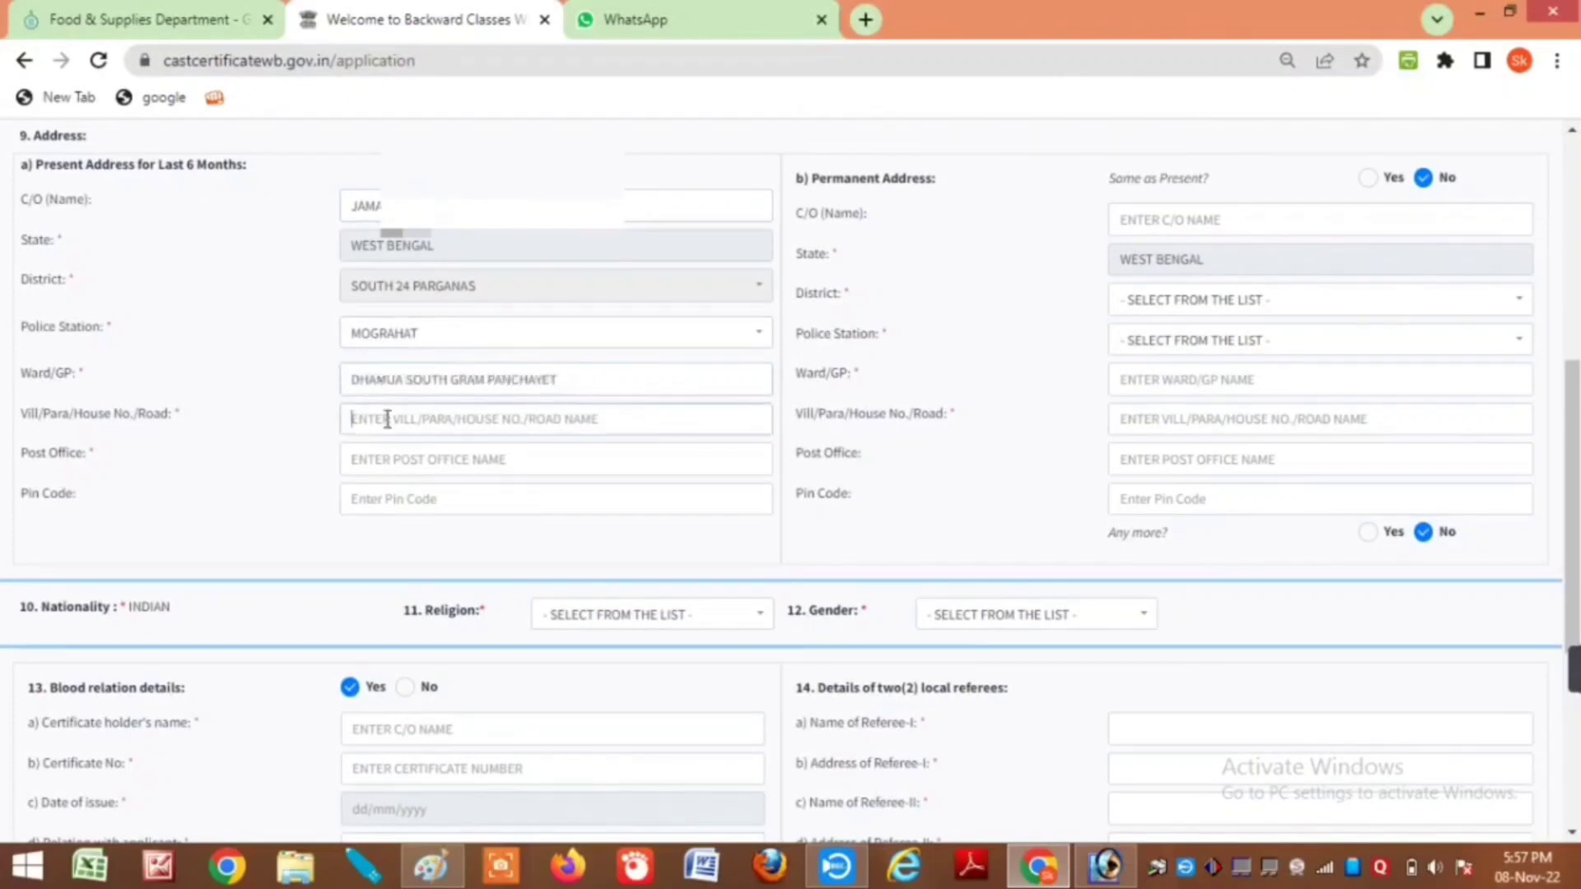
type("MAHESHPUR")
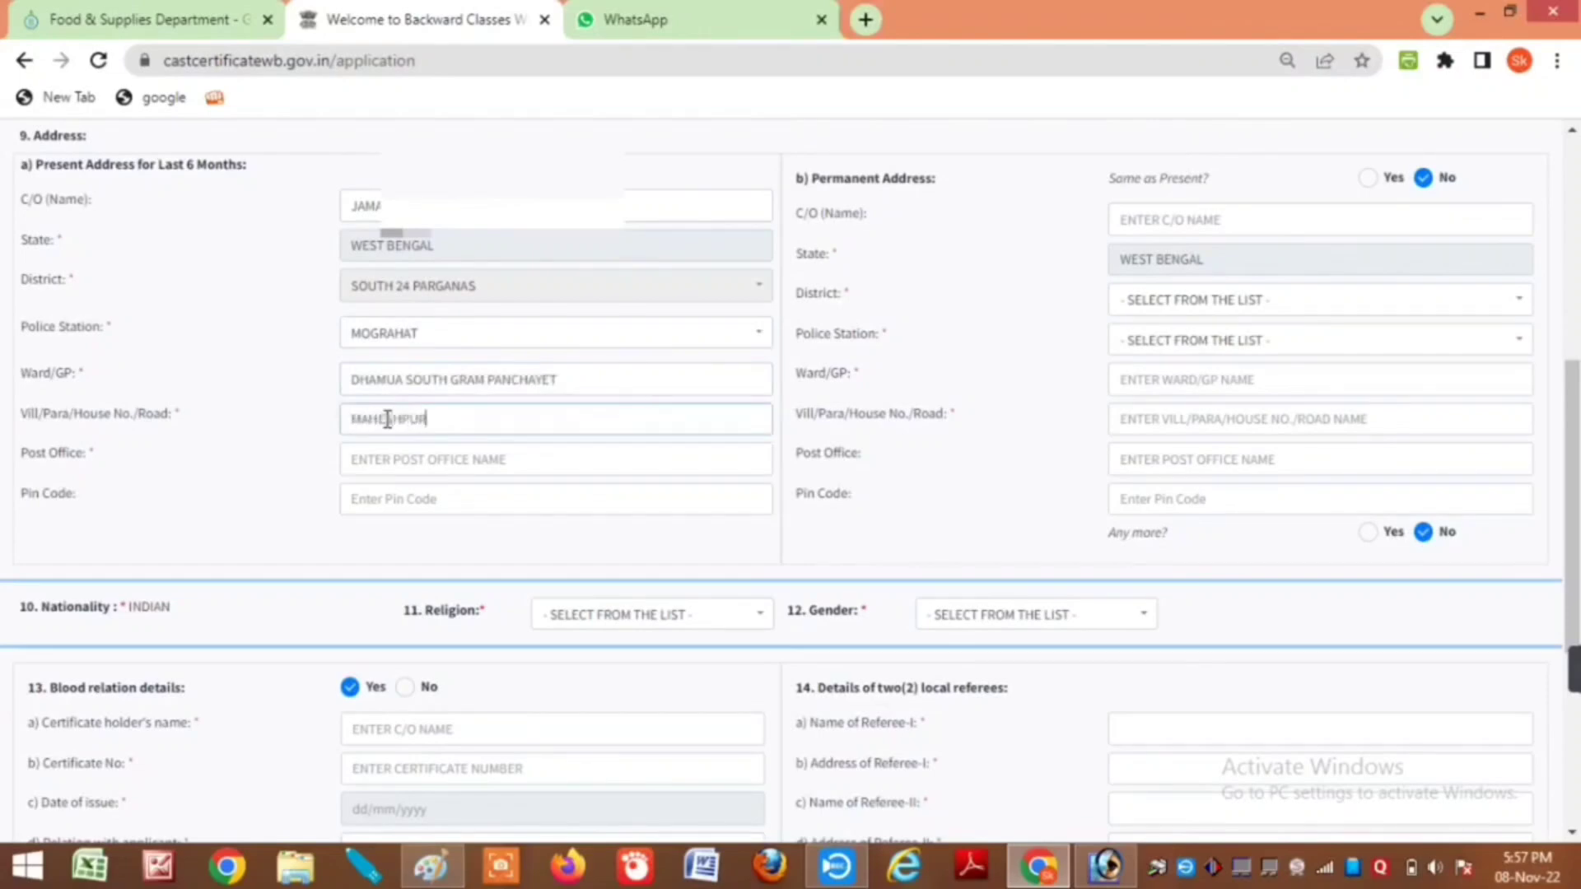
key("Tab")
type("MAHESHPUR")
key("Tab")
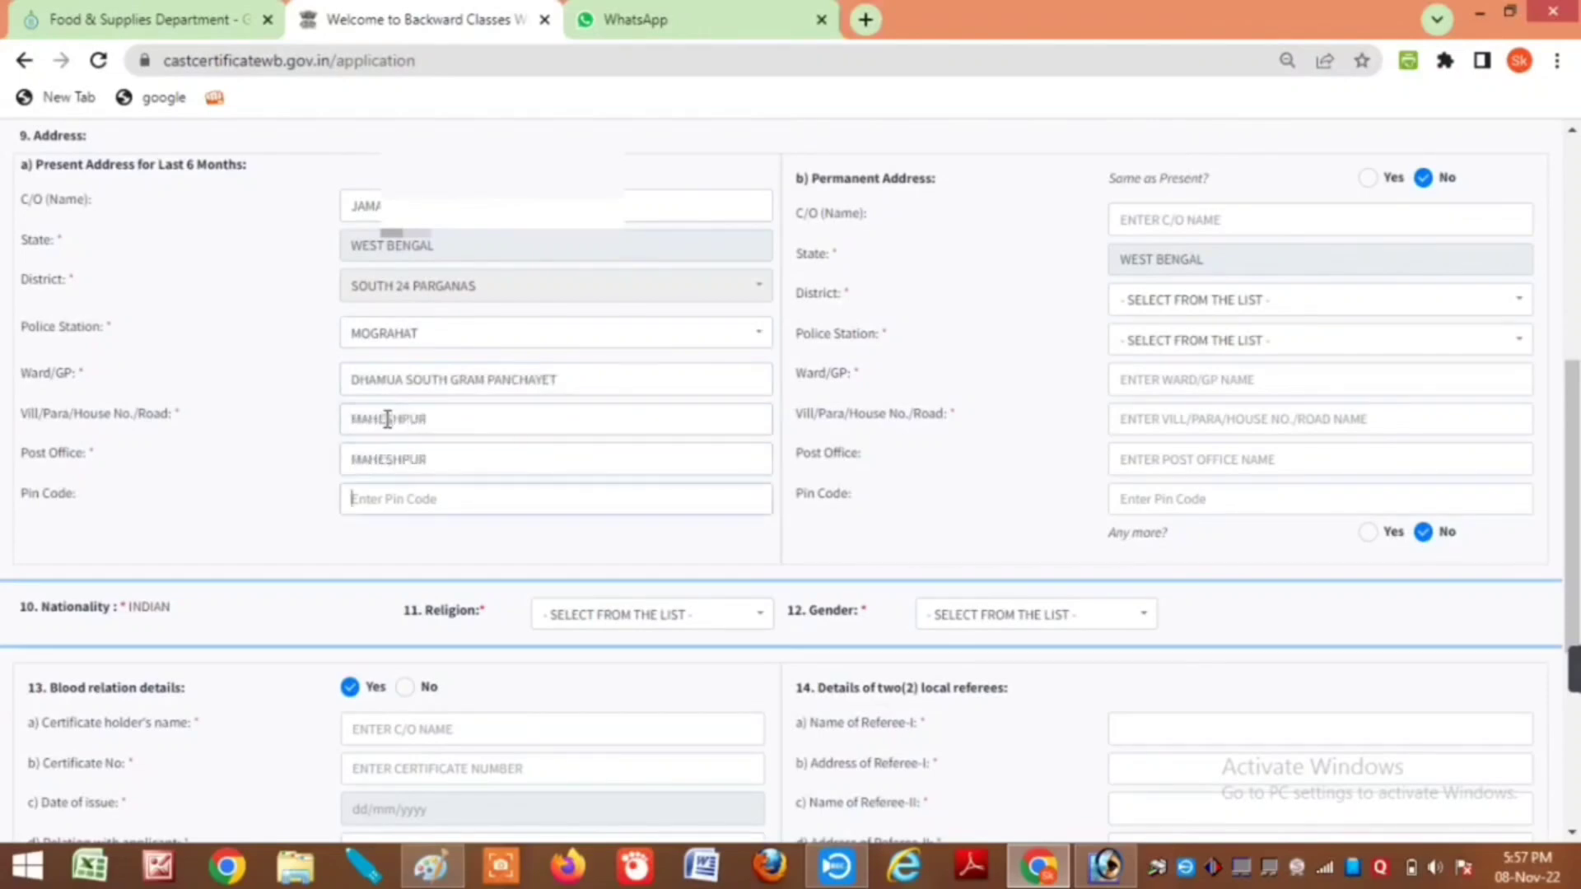
type("743355")
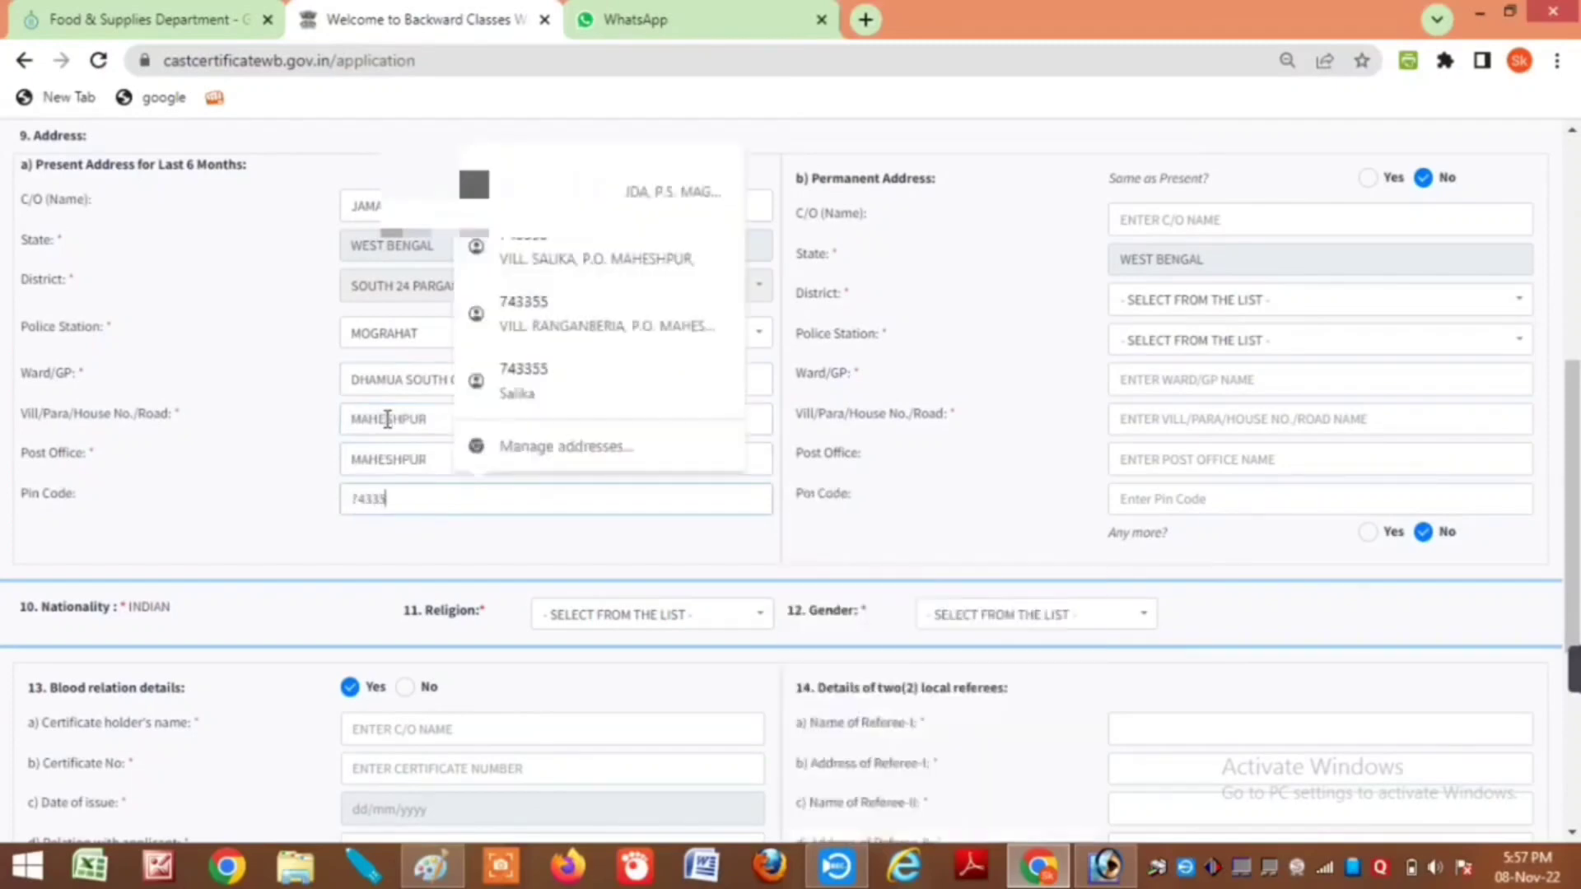
left_click(1368, 179)
left_click(558, 622)
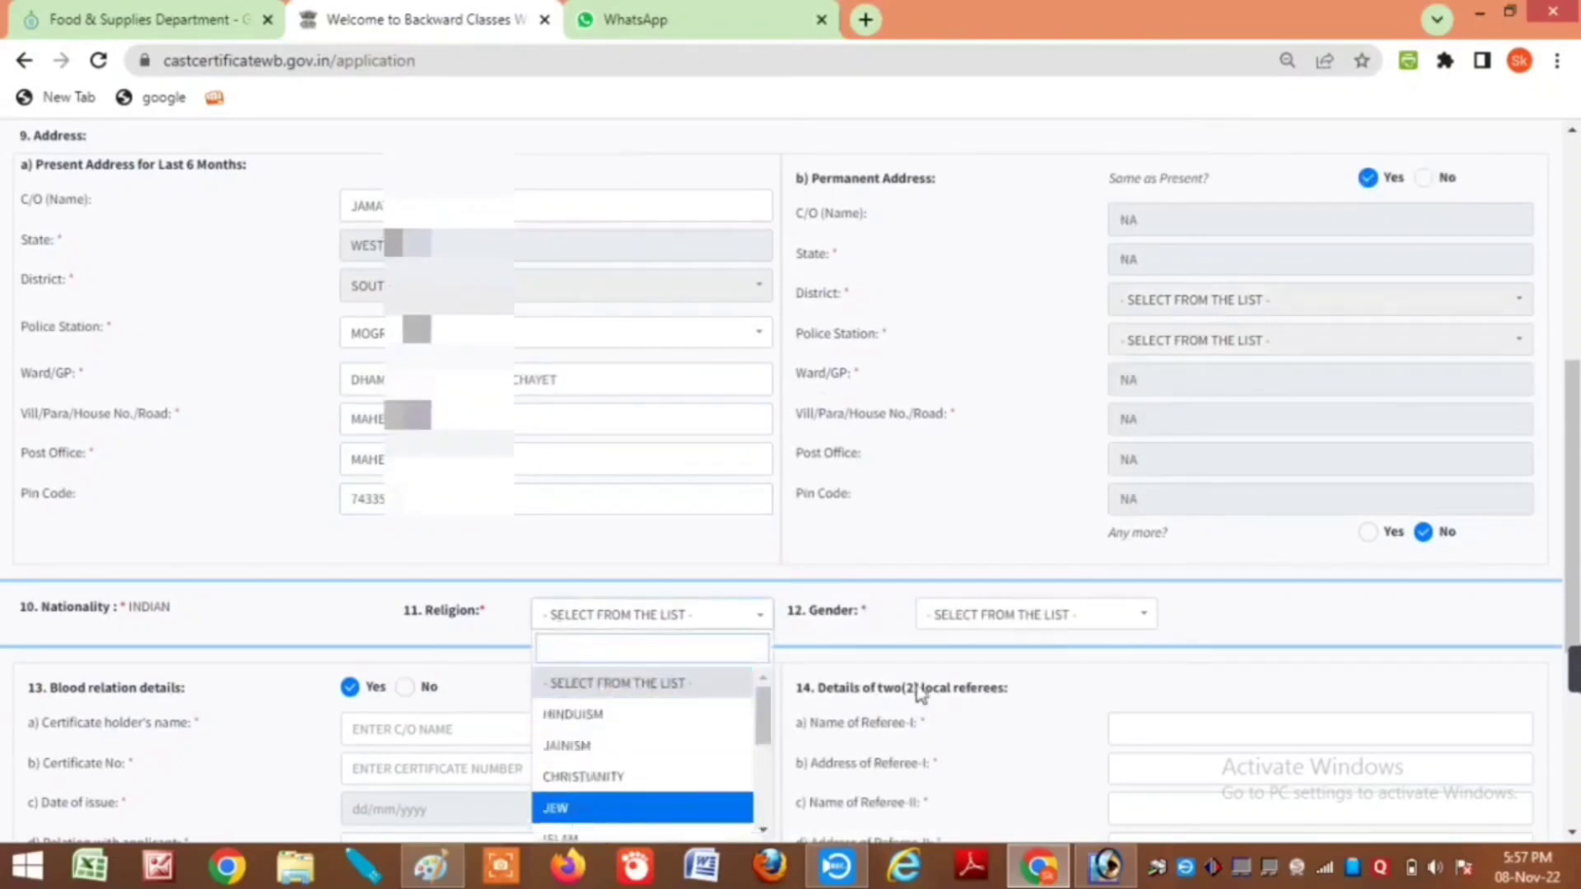
Step: Set religion to ISLAM and gender to FEMALE
scroll(917, 695, "down", 5)
left_click(597, 330)
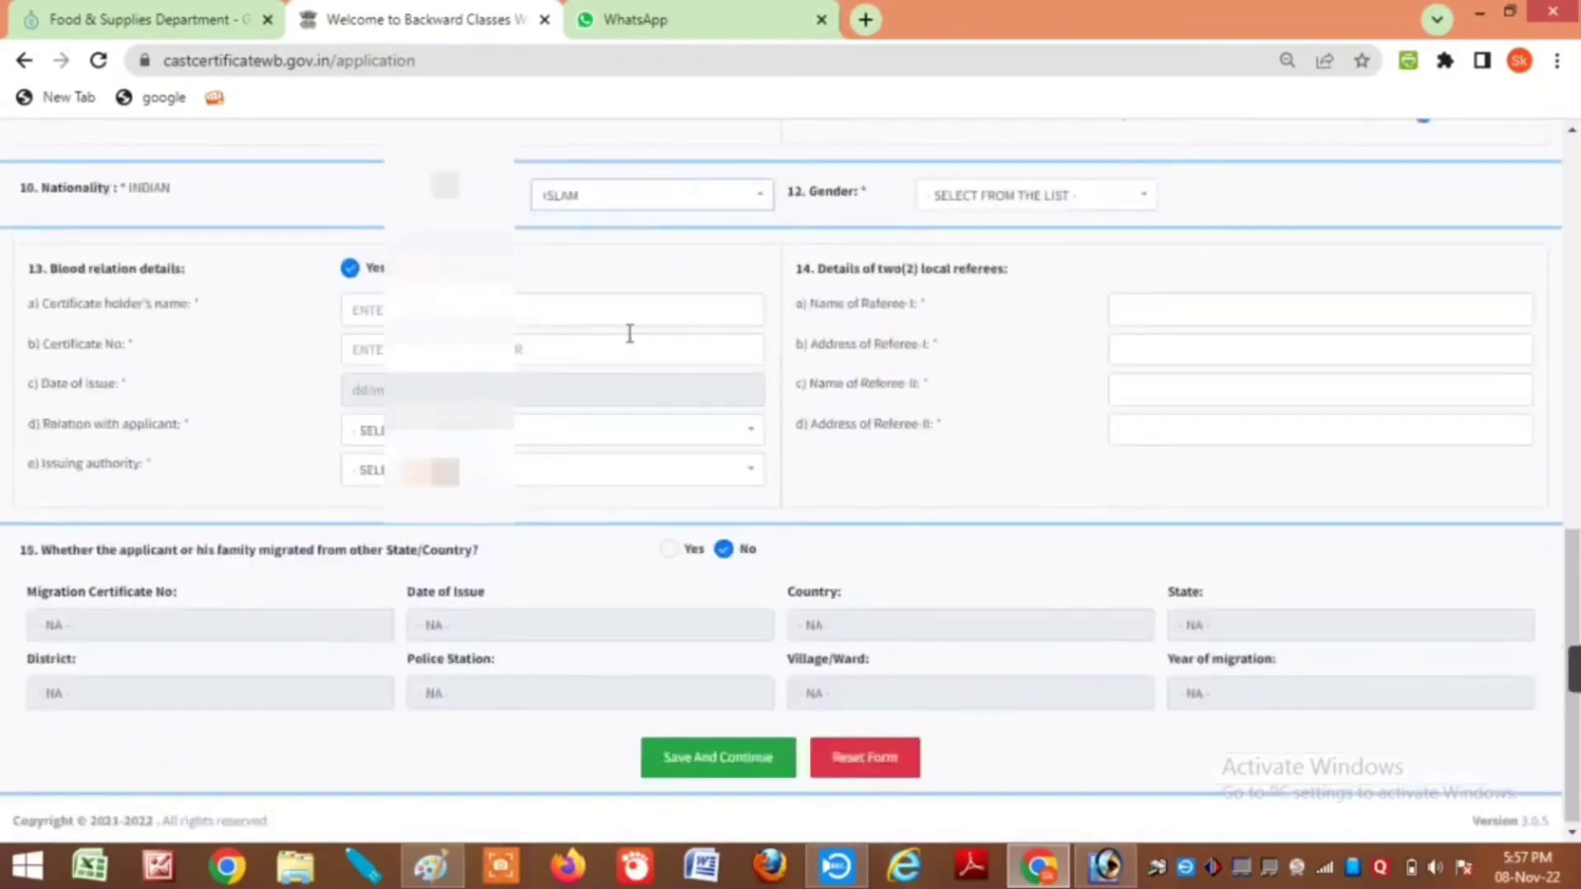
left_click(978, 202)
left_click(959, 326)
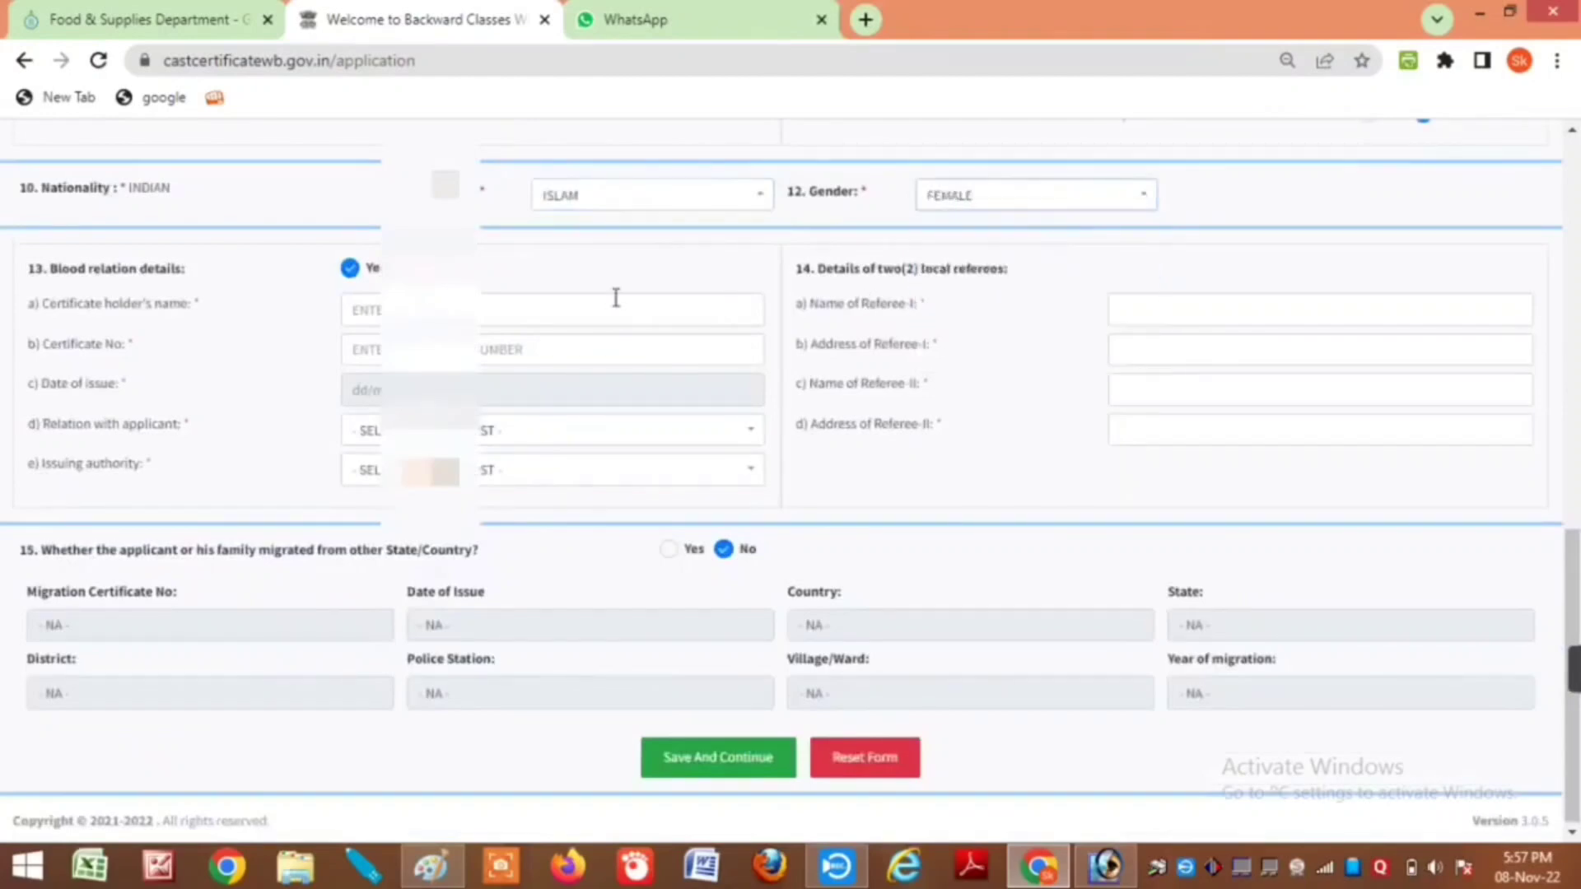
Step: Enter the relative's certificate holder name, certificate number, and a November 2013 issue date
left_click(362, 310)
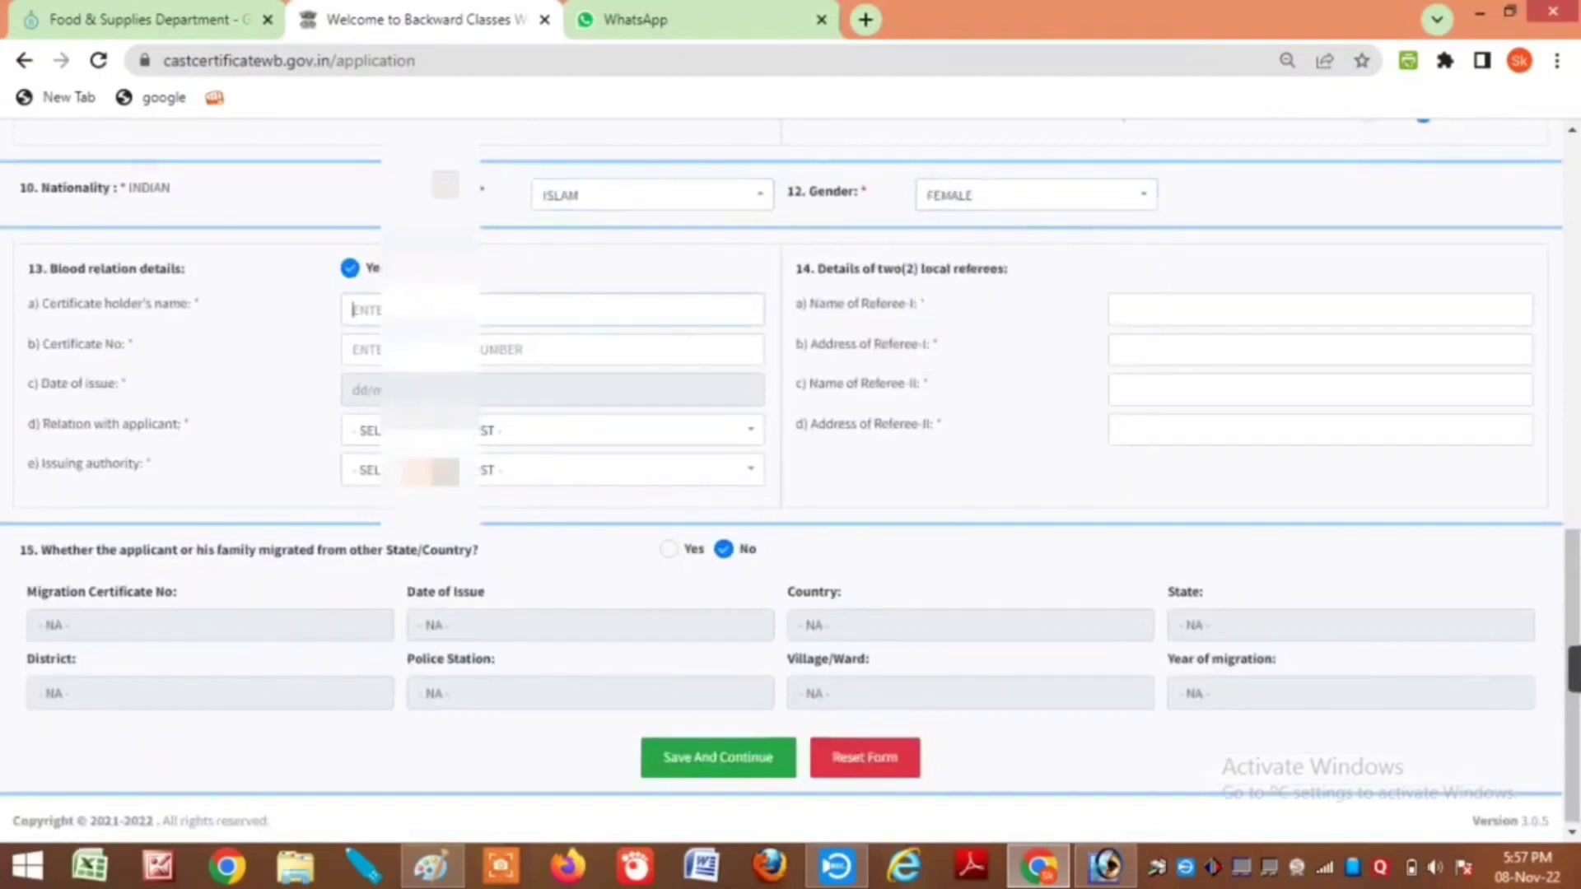
type("SAHI")
left_click(354, 350)
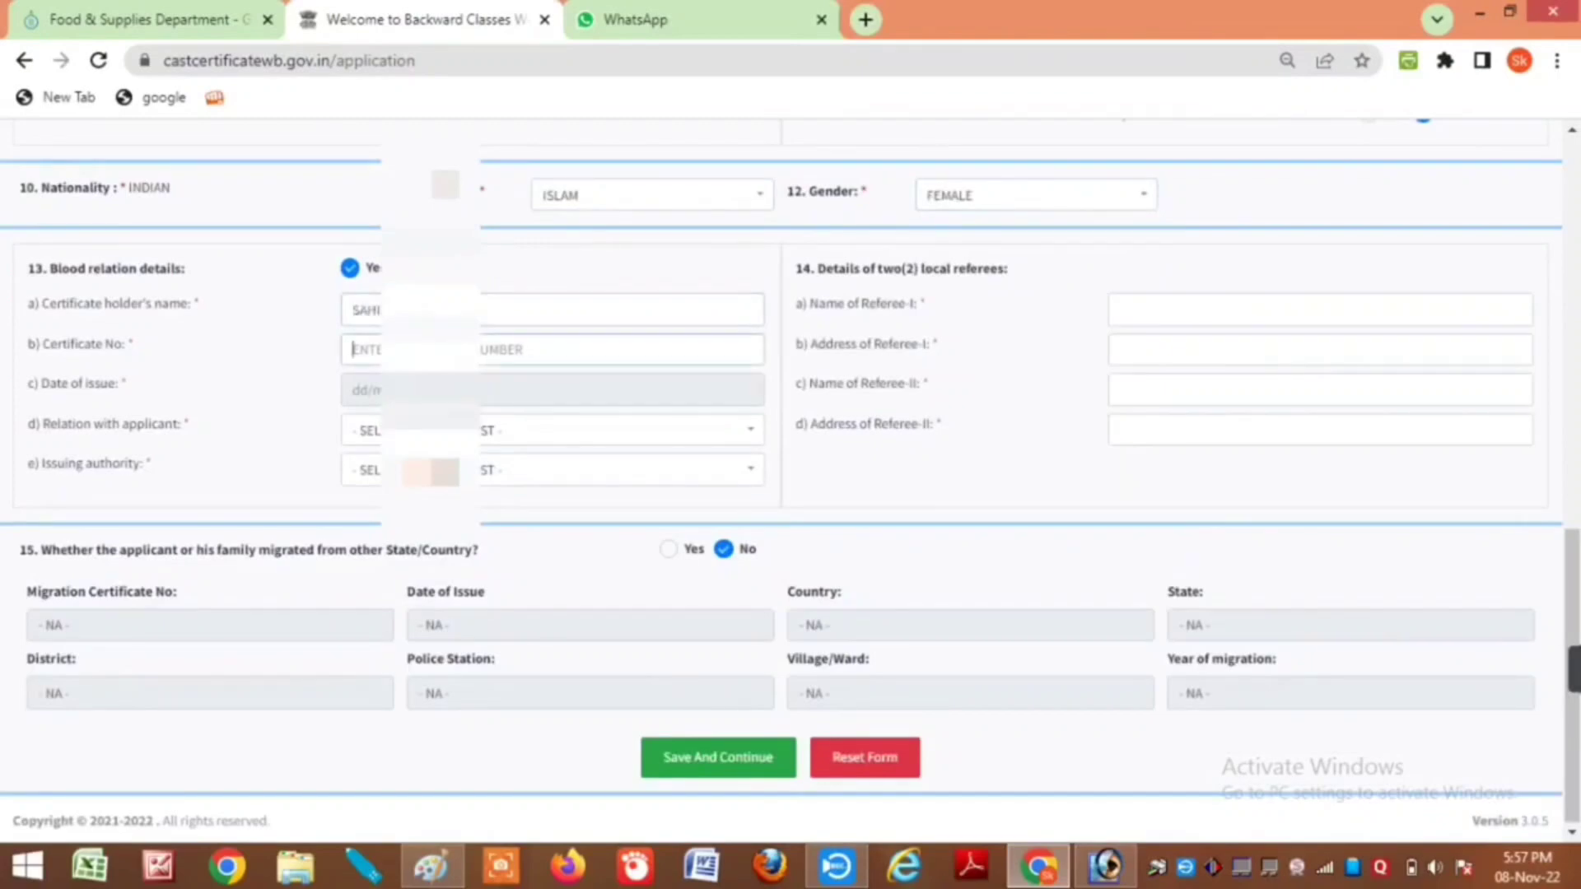
type("WB1")
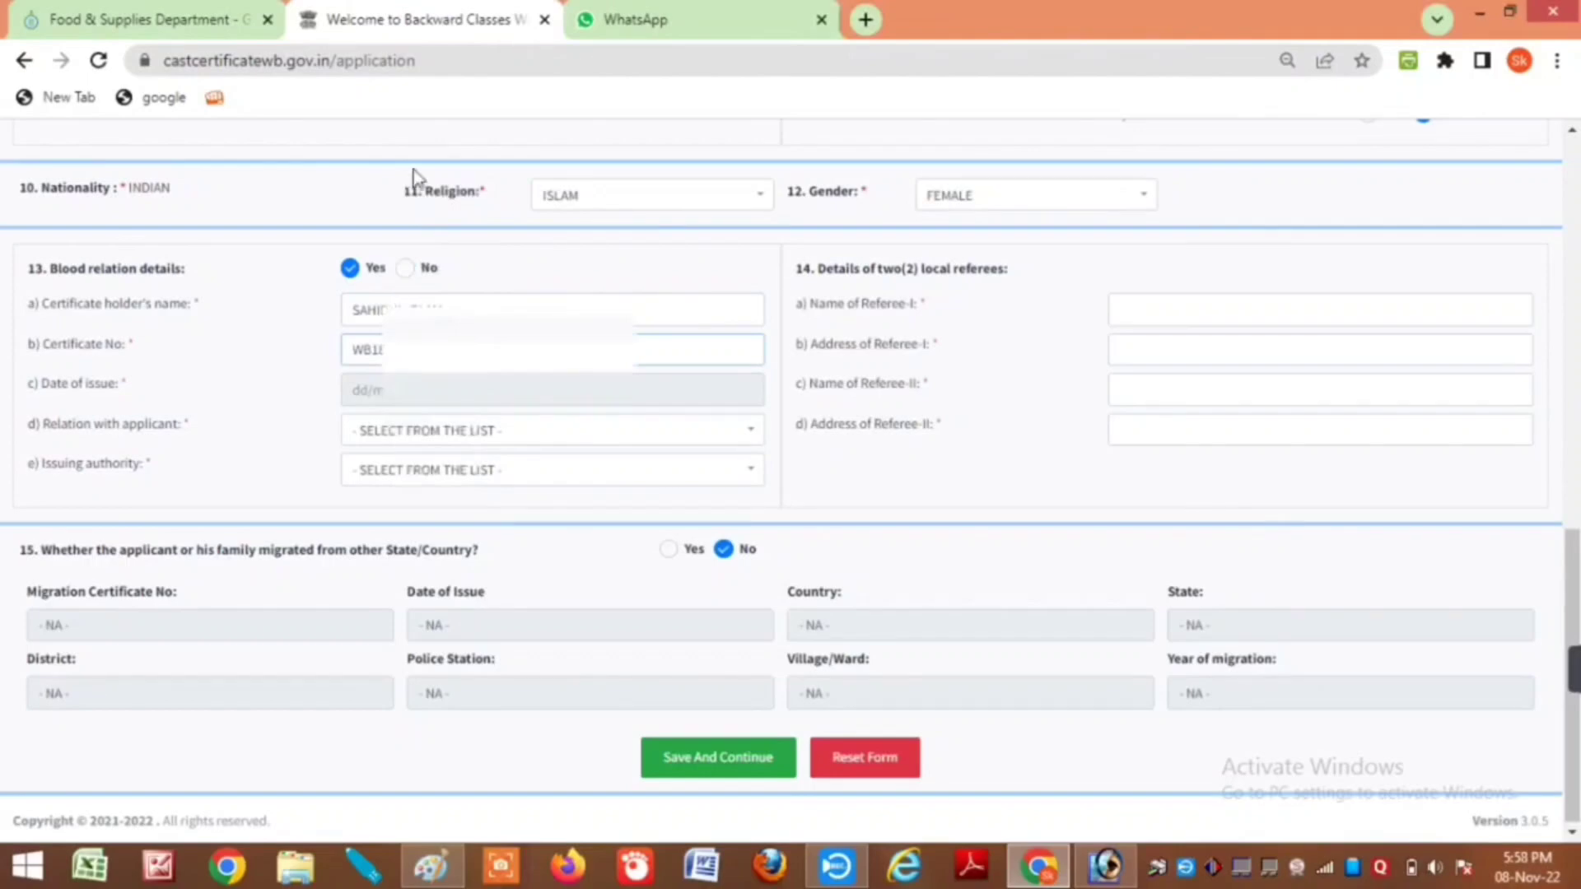
left_click(424, 388)
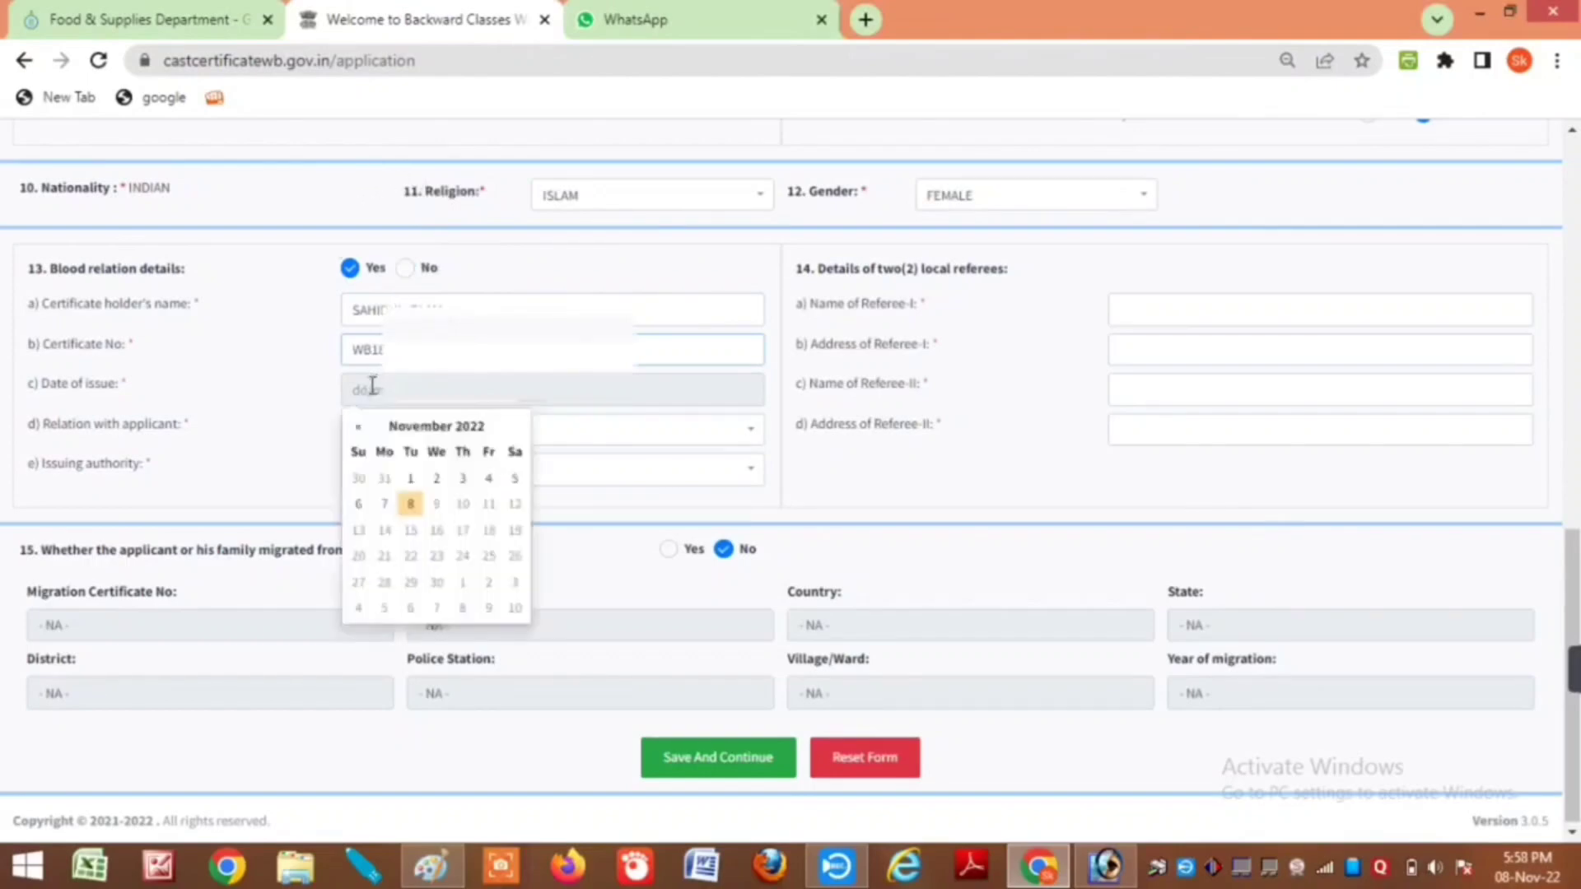
left_click(431, 430)
left_click(427, 432)
left_click(356, 428)
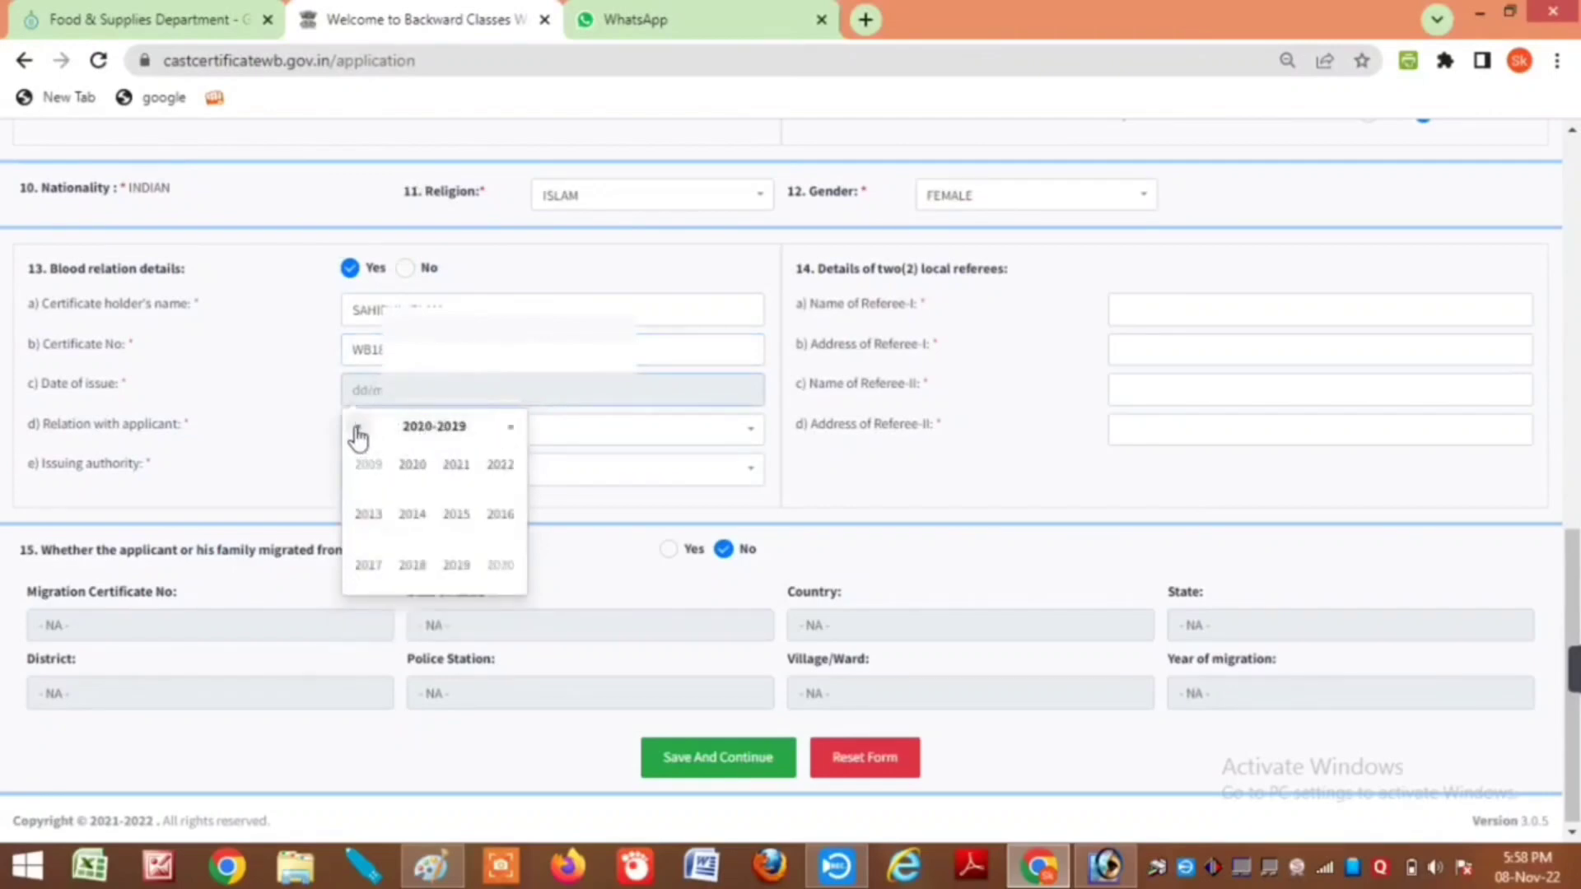
left_click(368, 514)
left_click(409, 528)
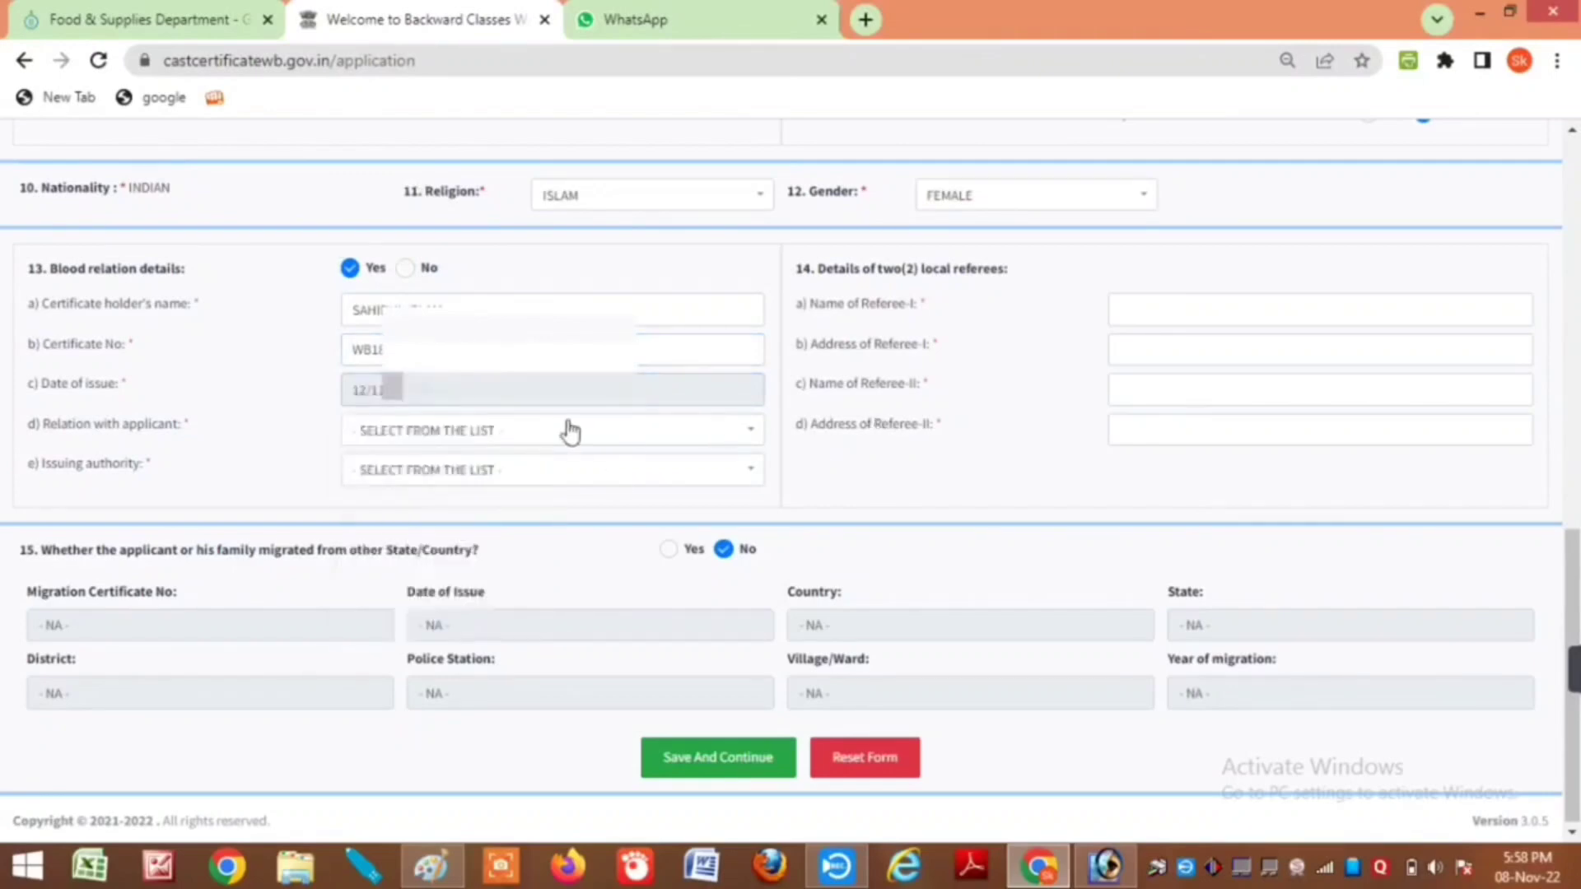
Step: Set the relation to REAL BROTHER and issuing authority to DIAMOND HARBOUR
left_click(492, 437)
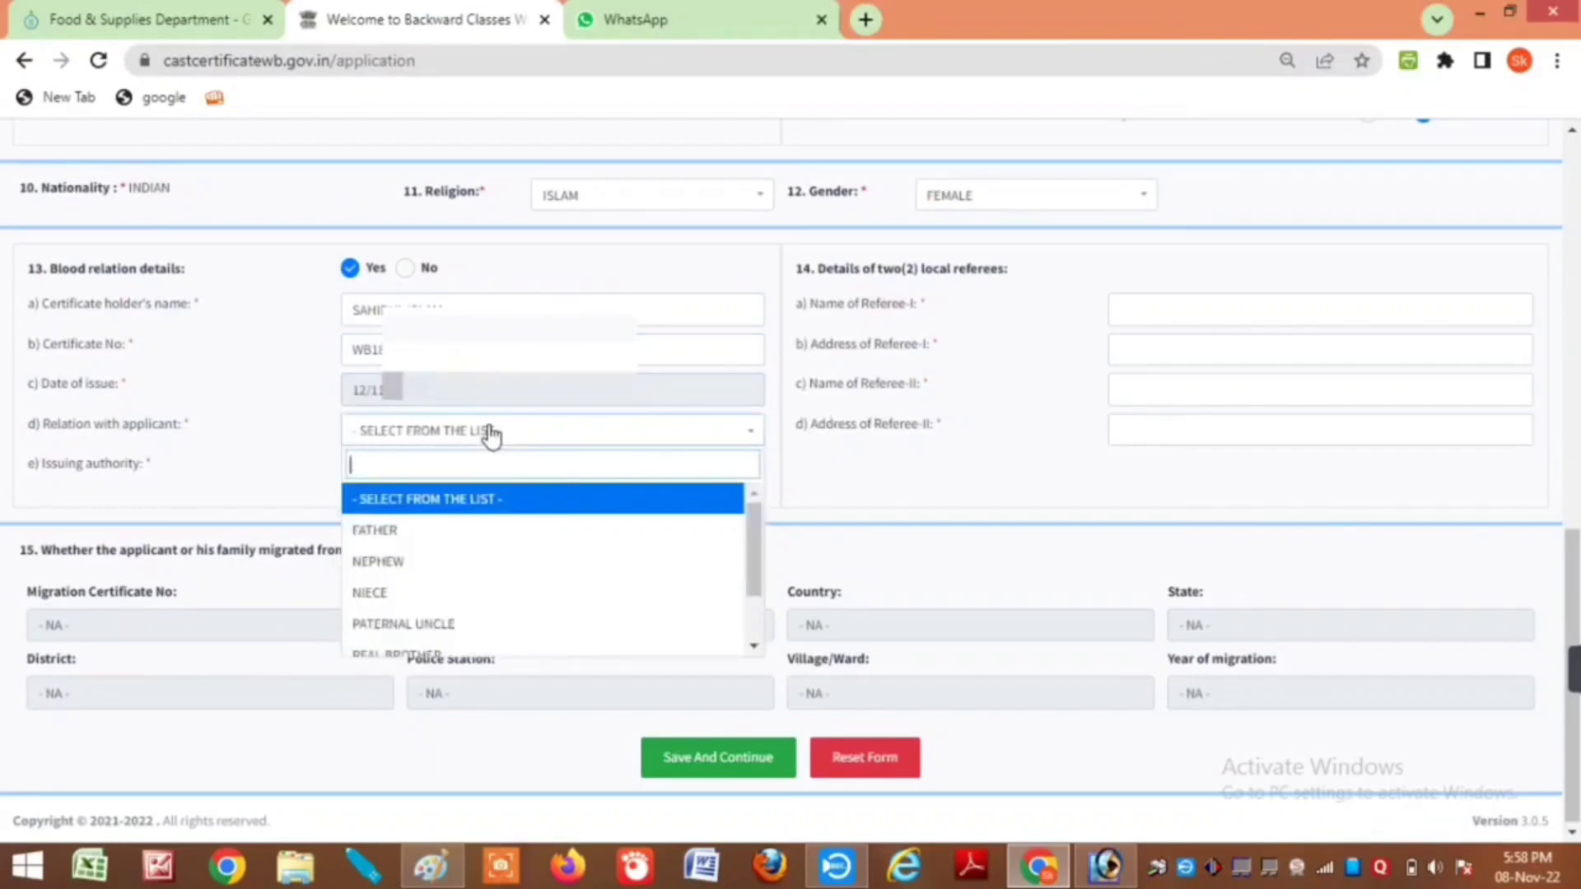
left_click(416, 652)
left_click(384, 484)
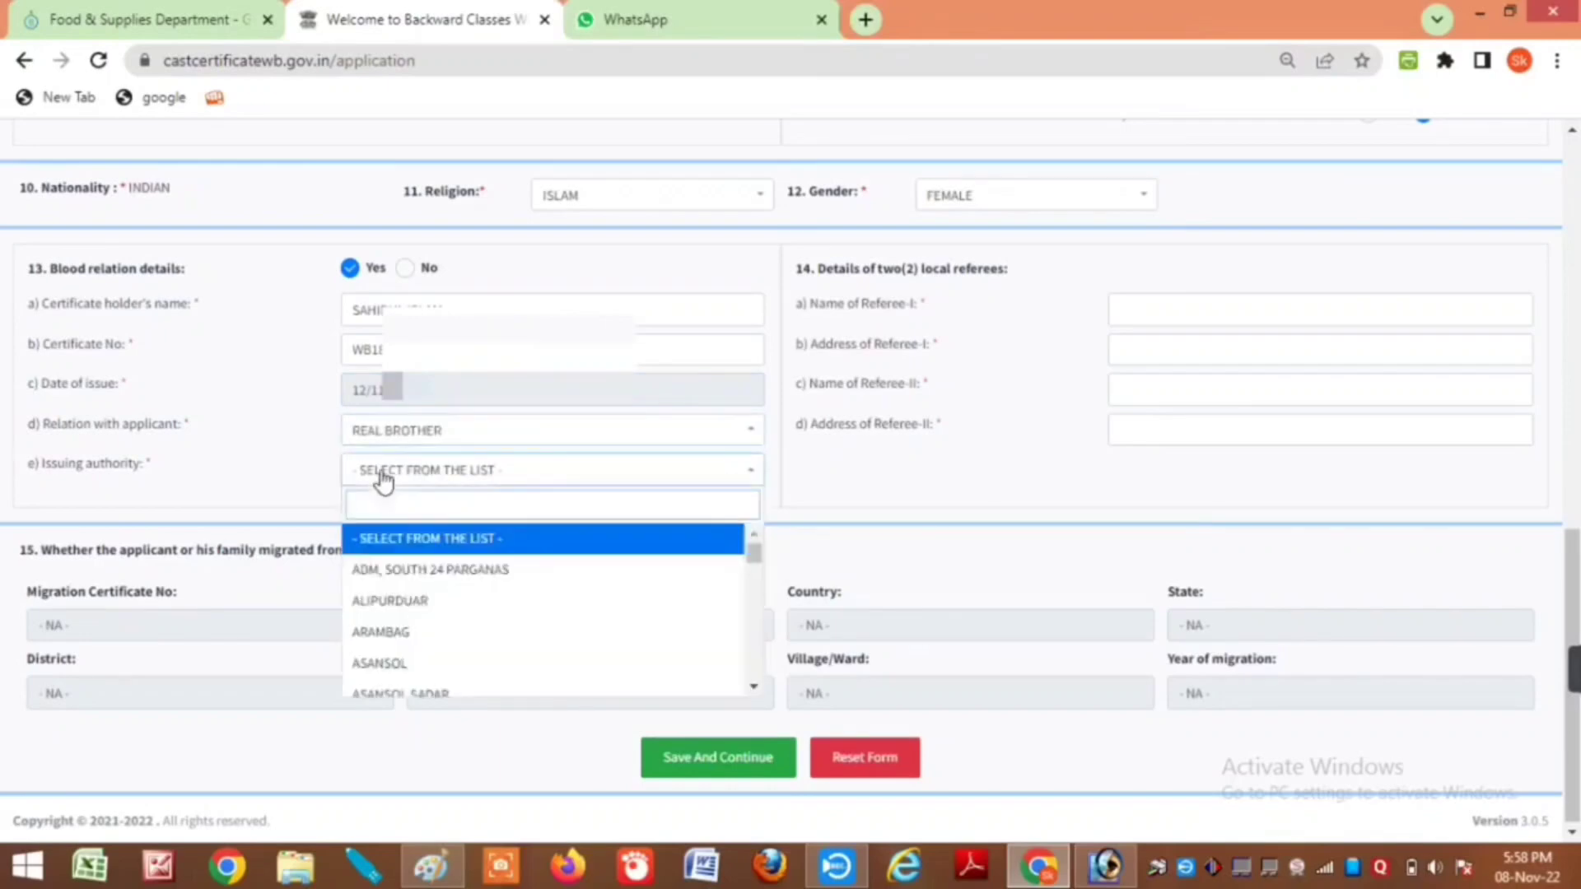
type("dia")
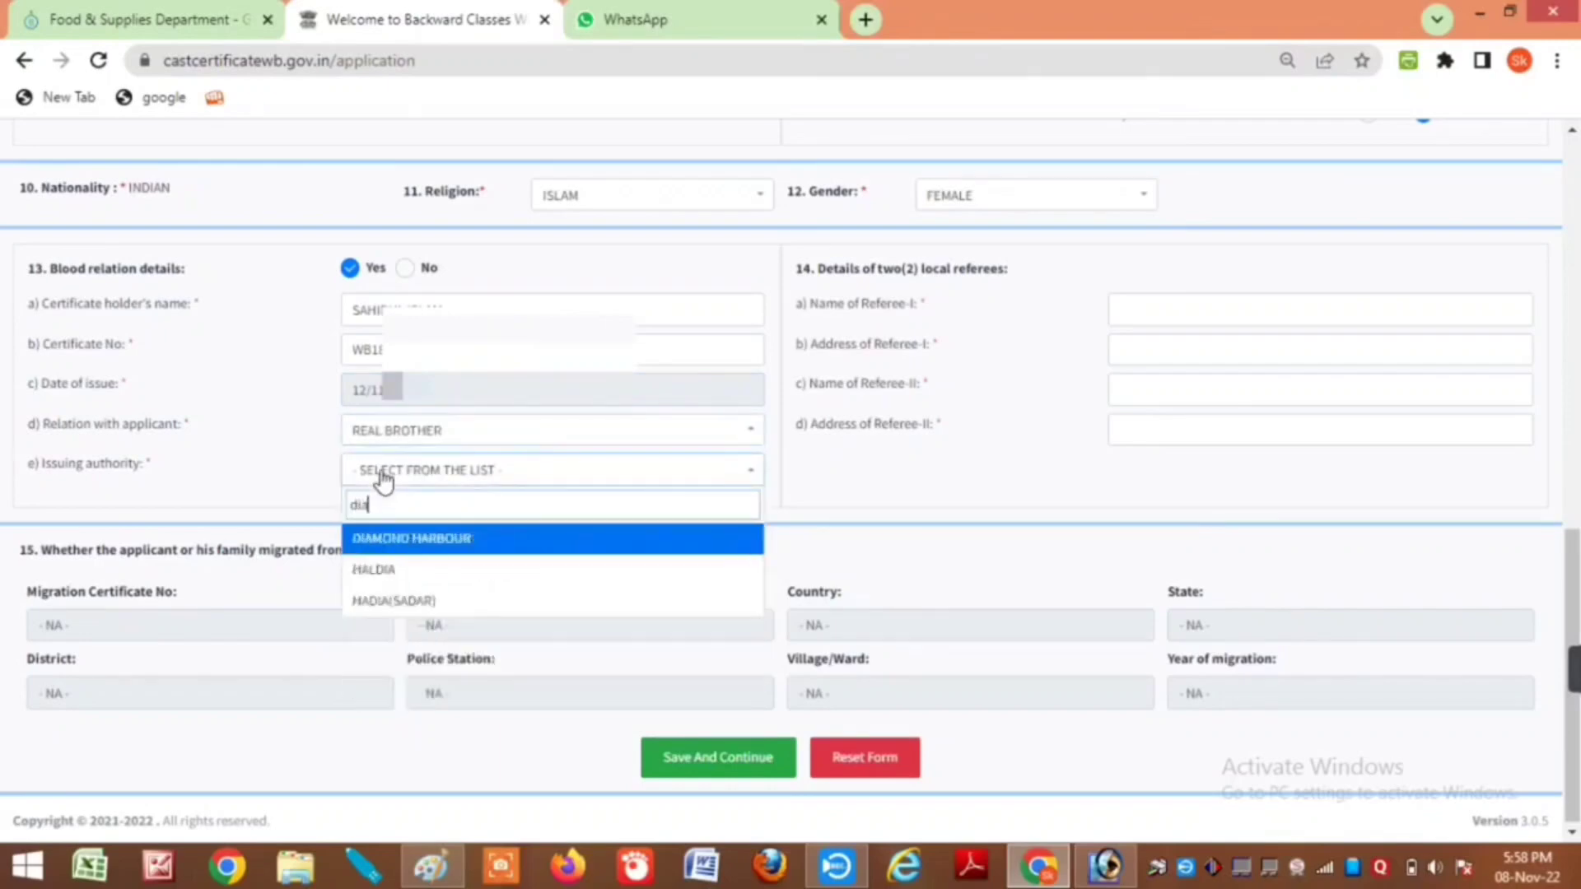
key("Return")
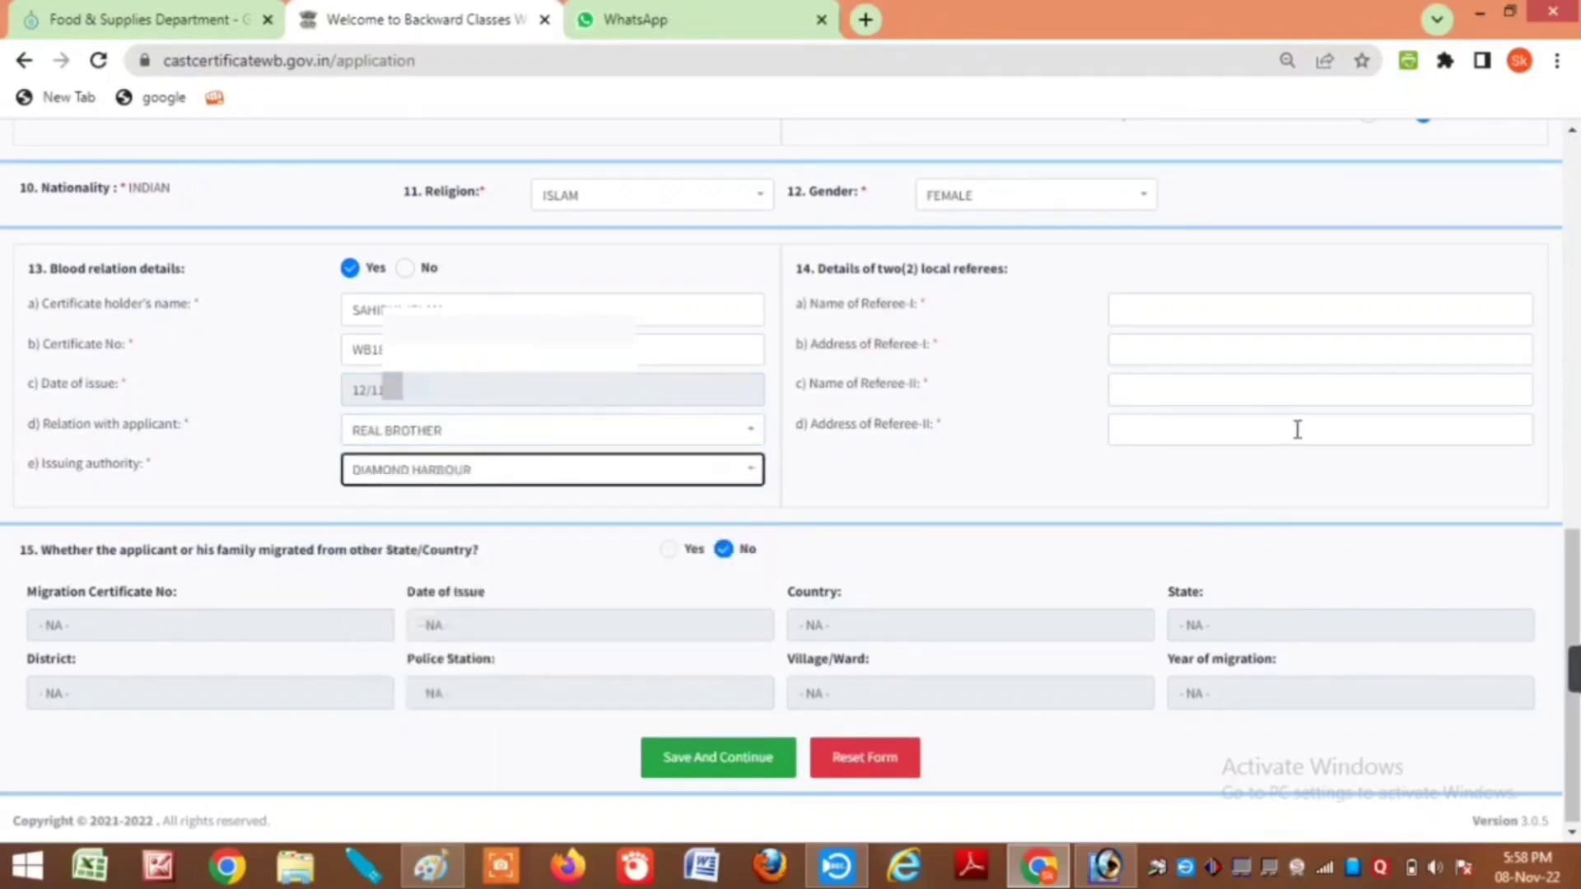
left_click(1124, 314)
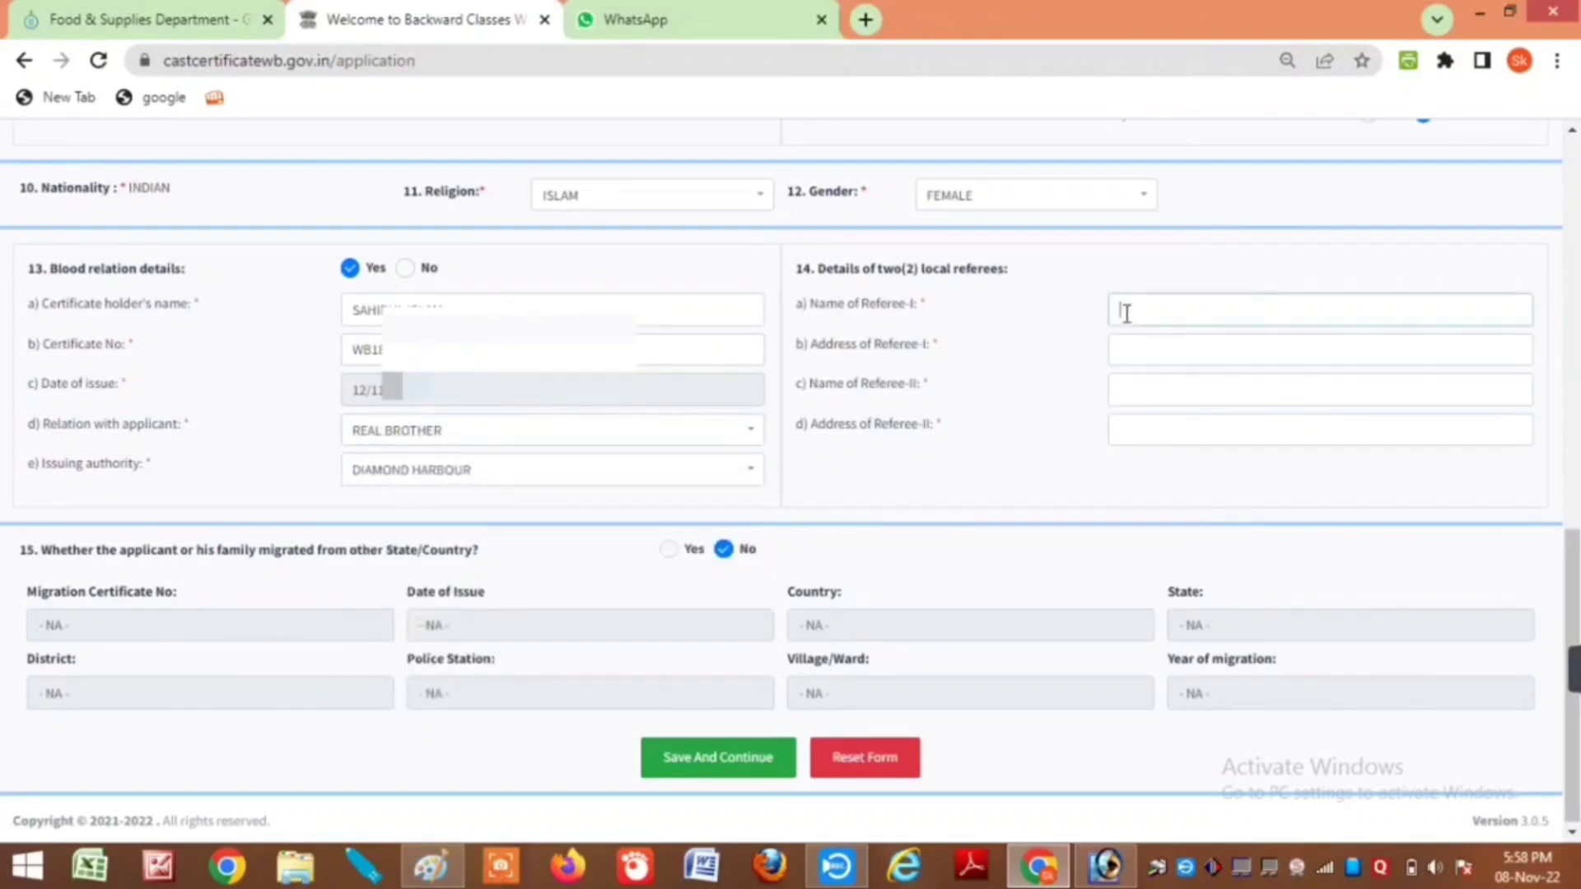
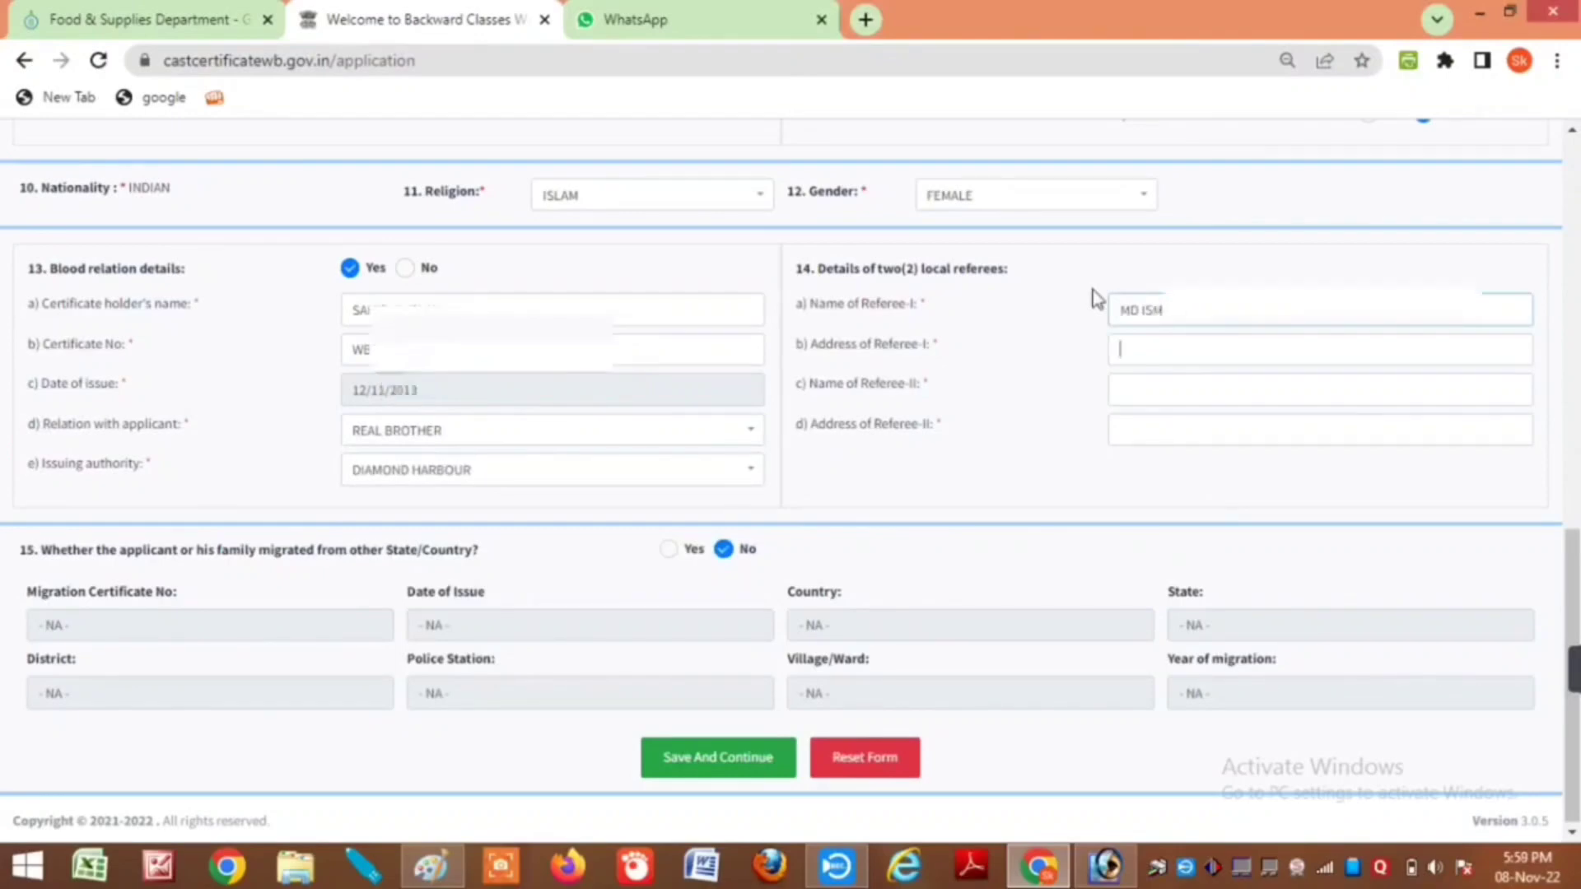
Step: Enter the first referee's name and fill their address from autofill
type("VILL.")
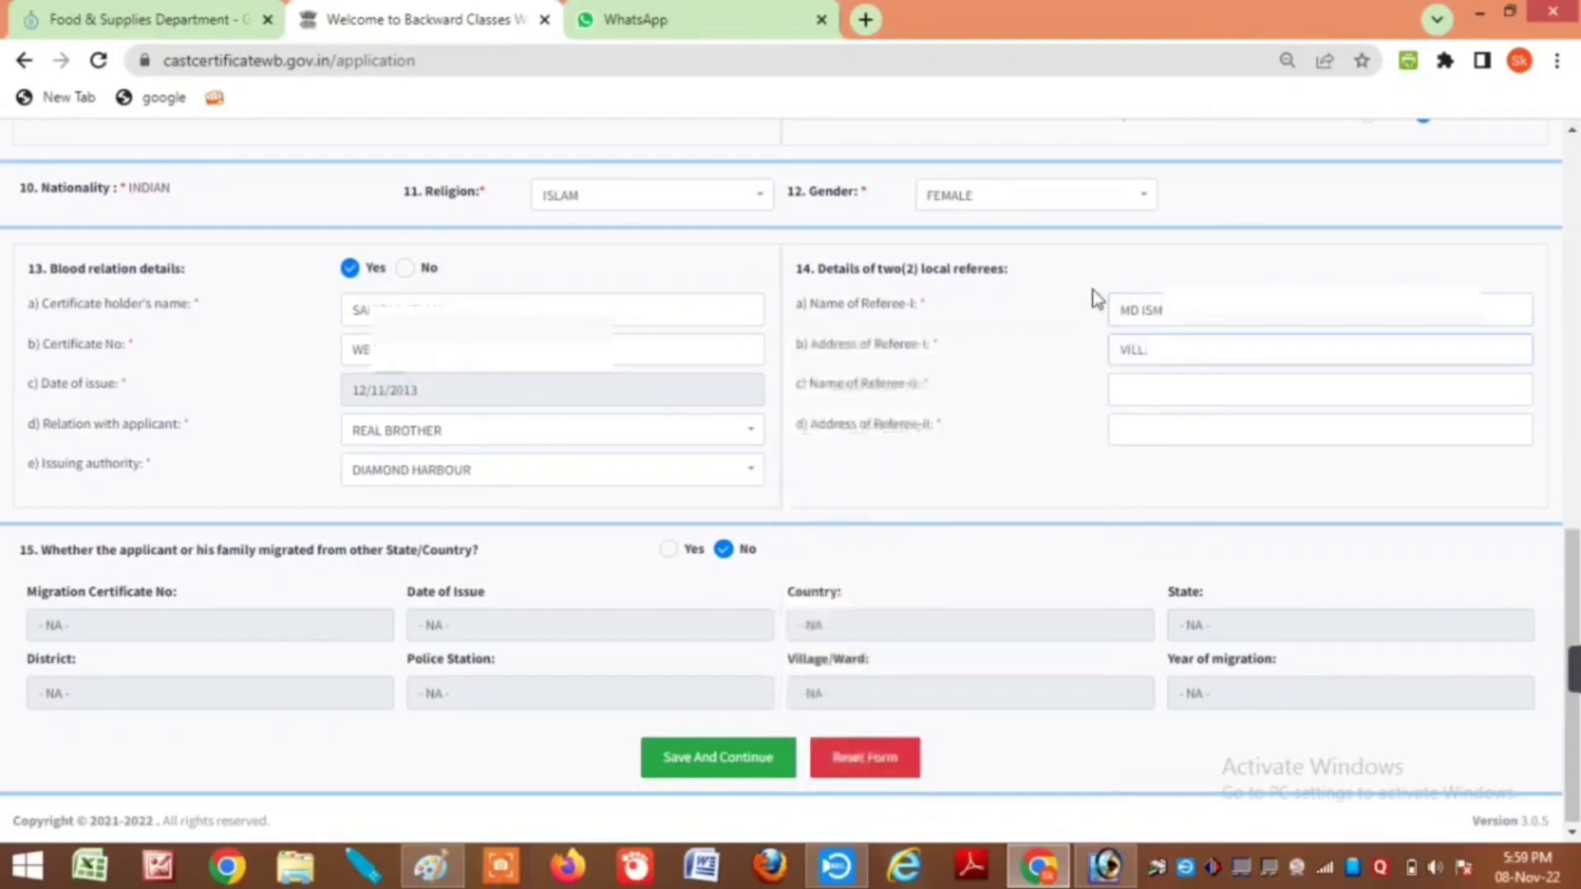
type(" MA")
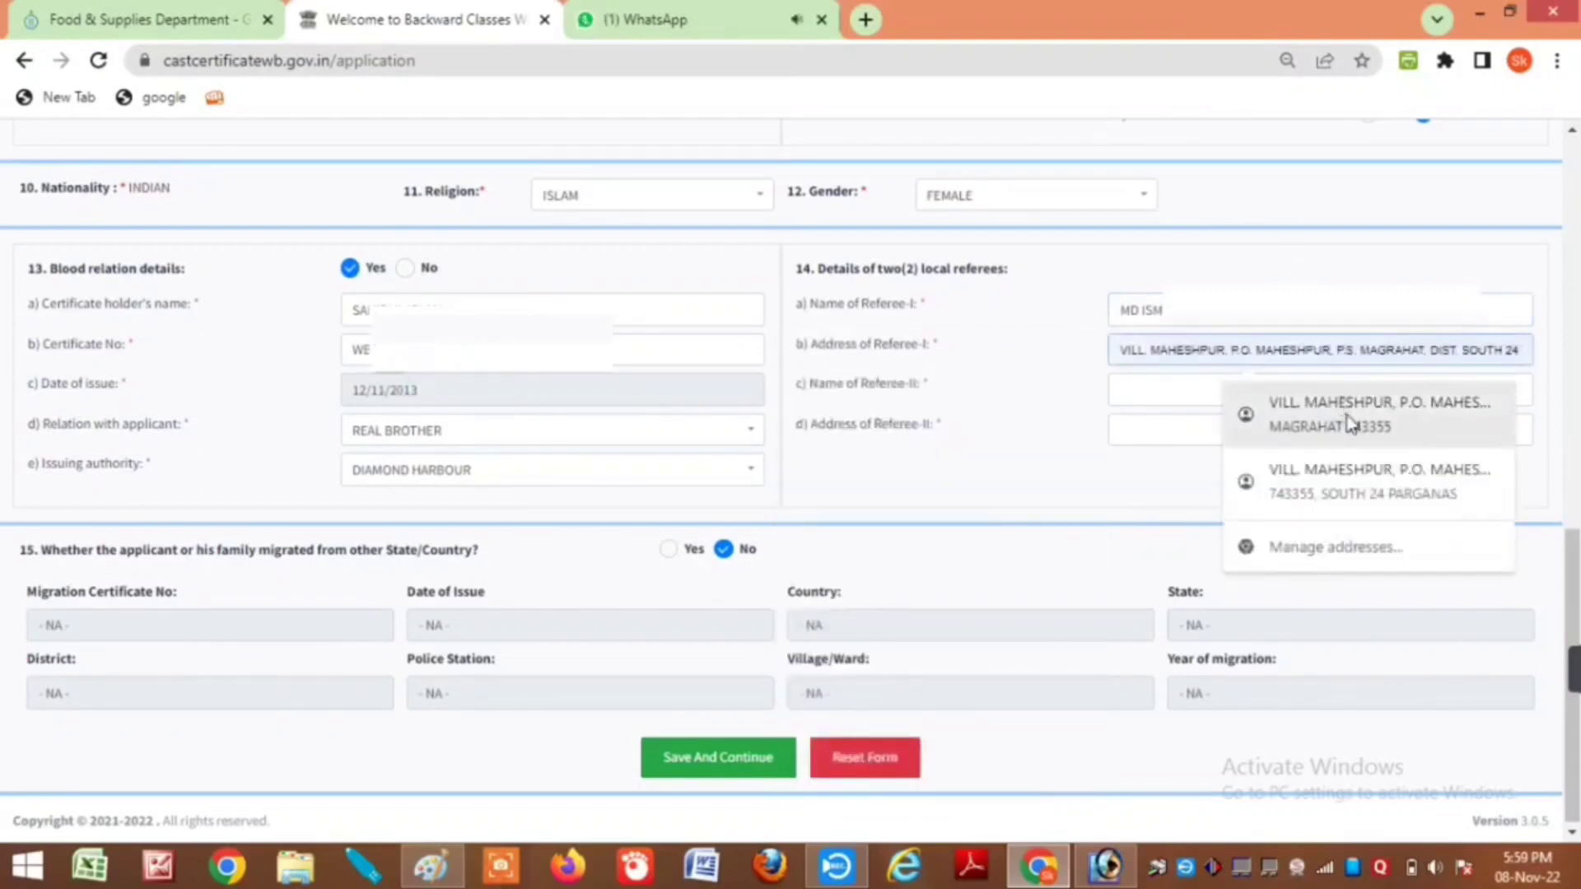
left_click(1350, 415)
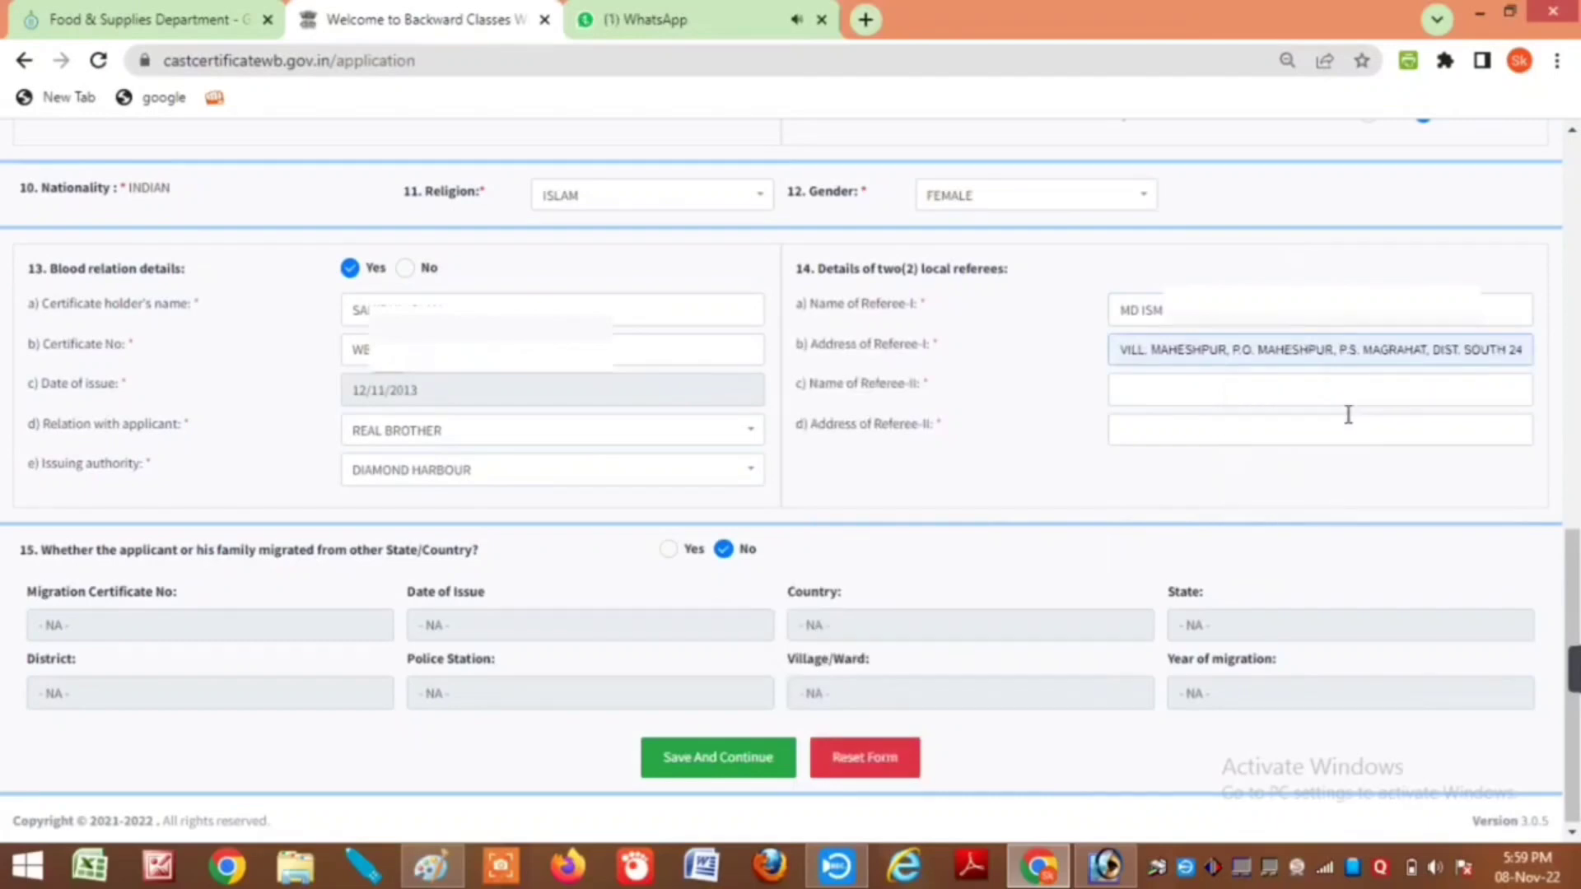
Step: Enter the second referee's name and fill their address from autofill
left_click(1147, 392)
key("Tab")
type("VILL. MAH")
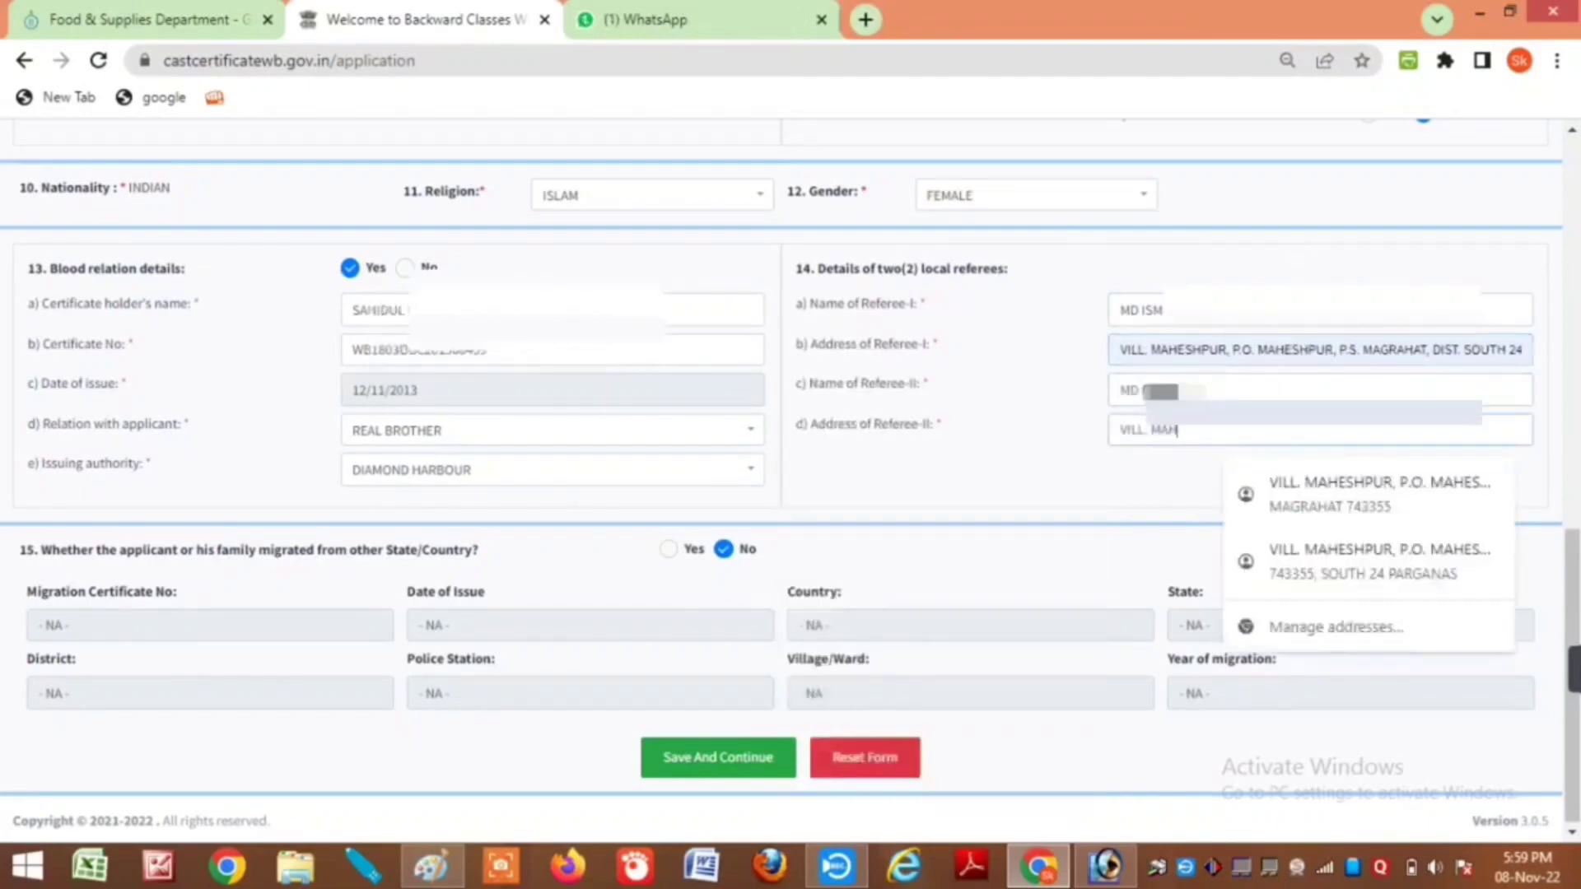
left_click(1380, 506)
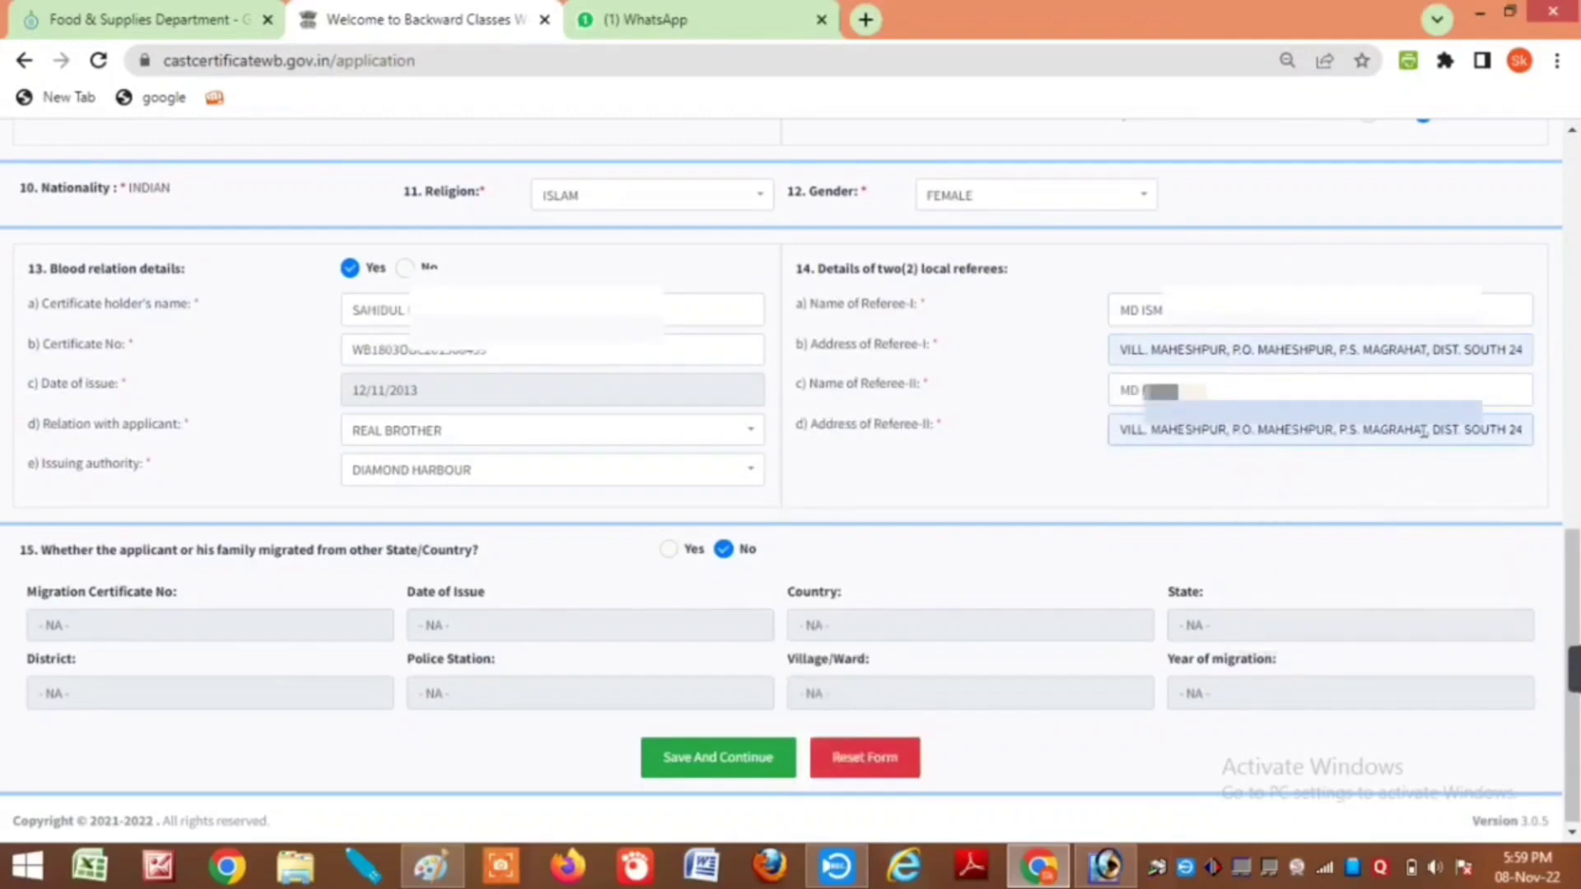
left_click_drag(1418, 429, 1523, 428)
left_click(1010, 438)
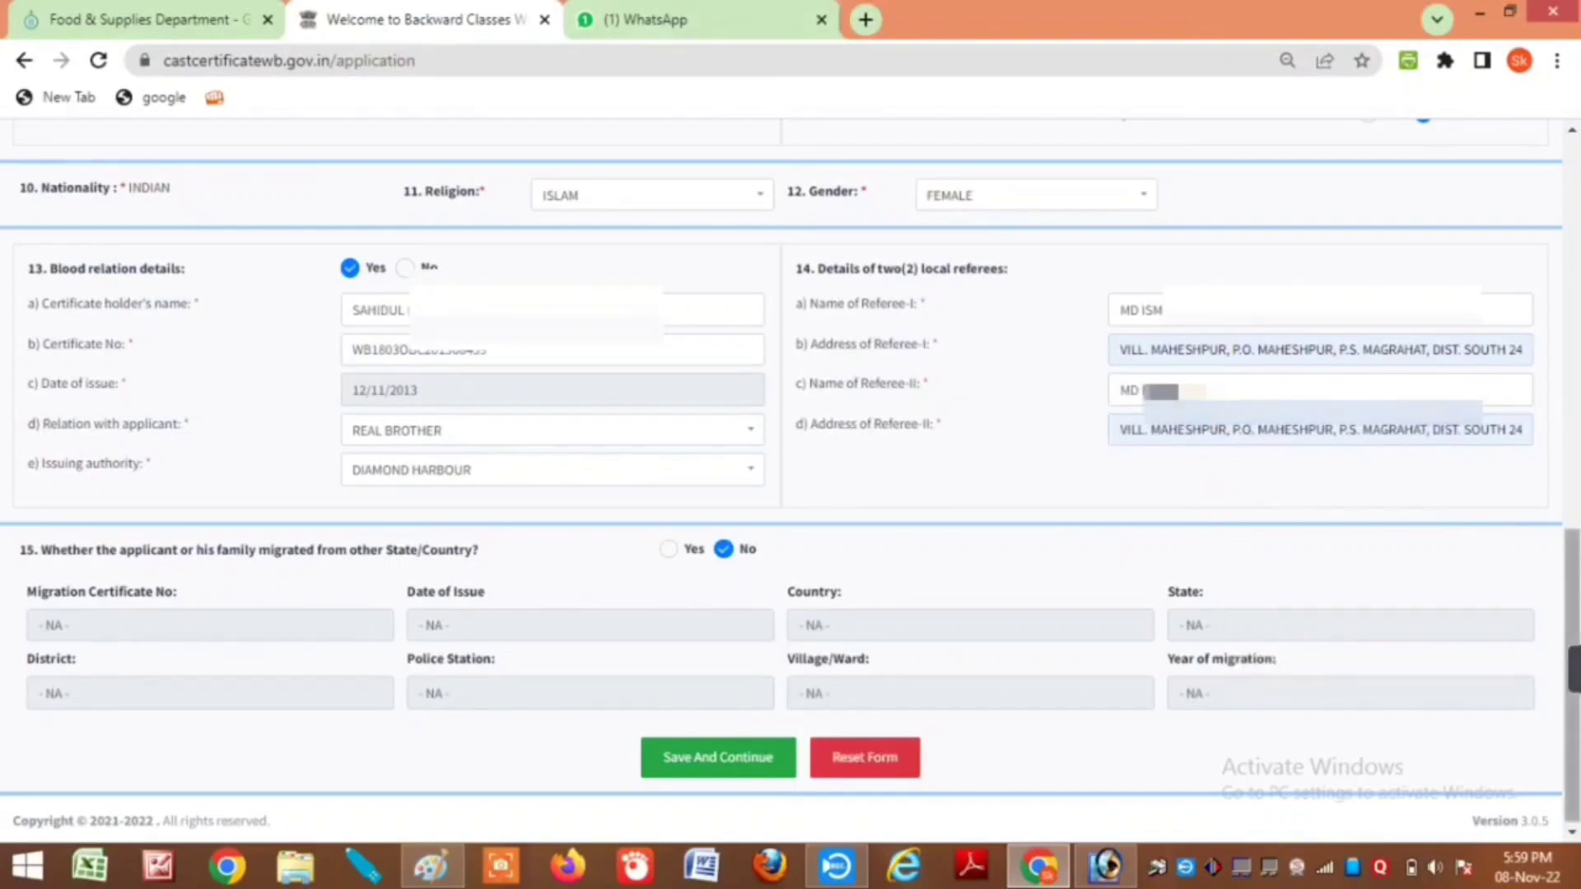
Step: Review the form and save it to reach the Parent's Service Details page
left_click_drag(1572, 667, 1572, 271)
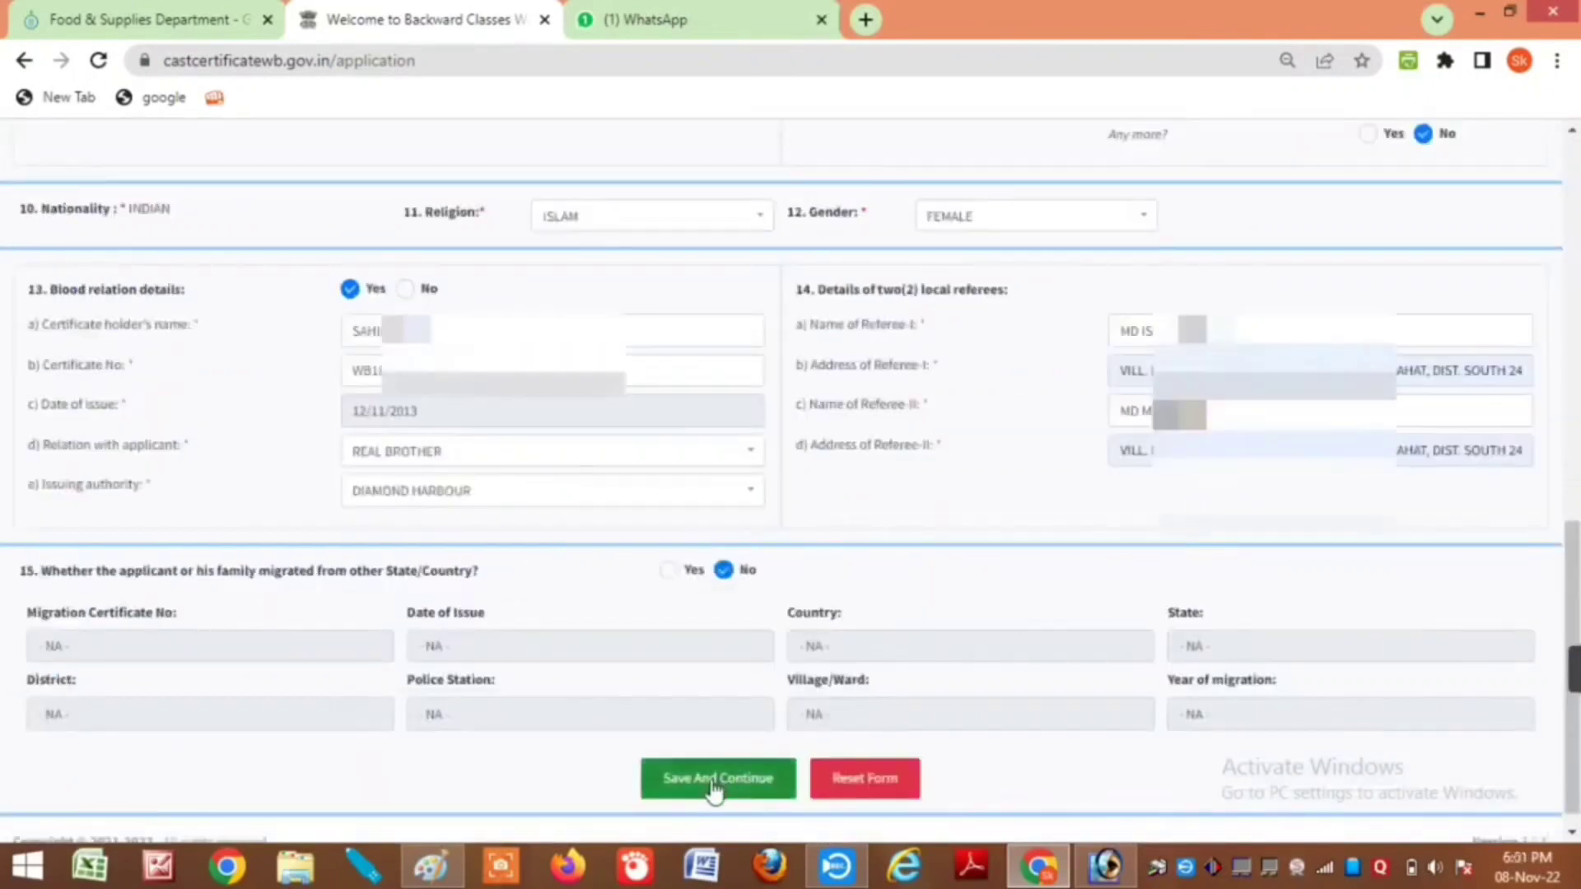
left_click(715, 786)
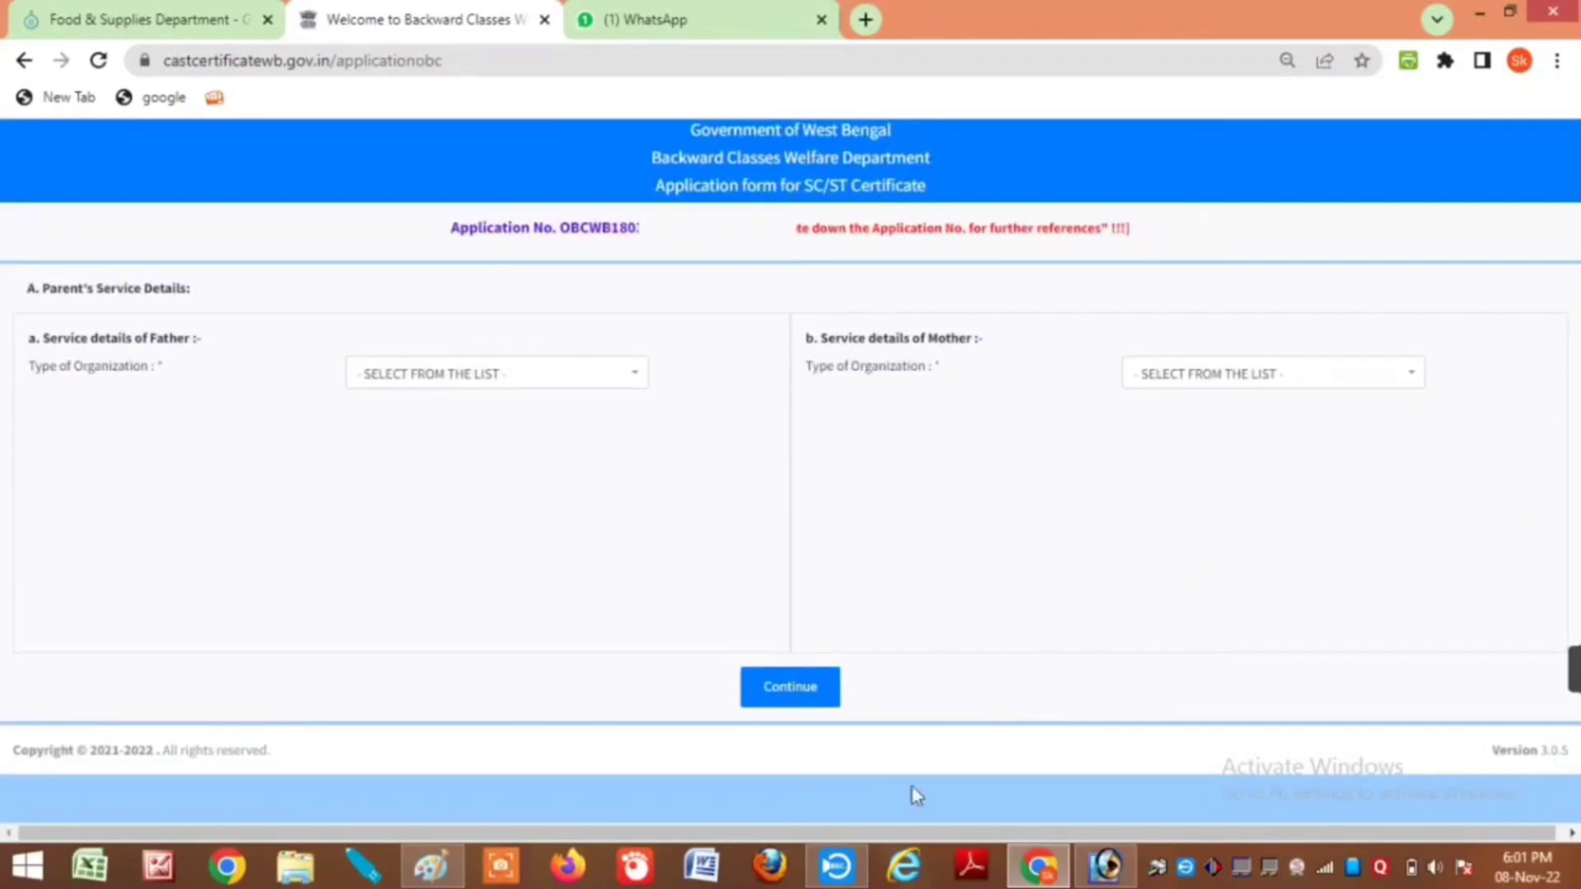
Step: Set both father's and mother's organization type to NONE OF THE ABOVE
left_click(533, 376)
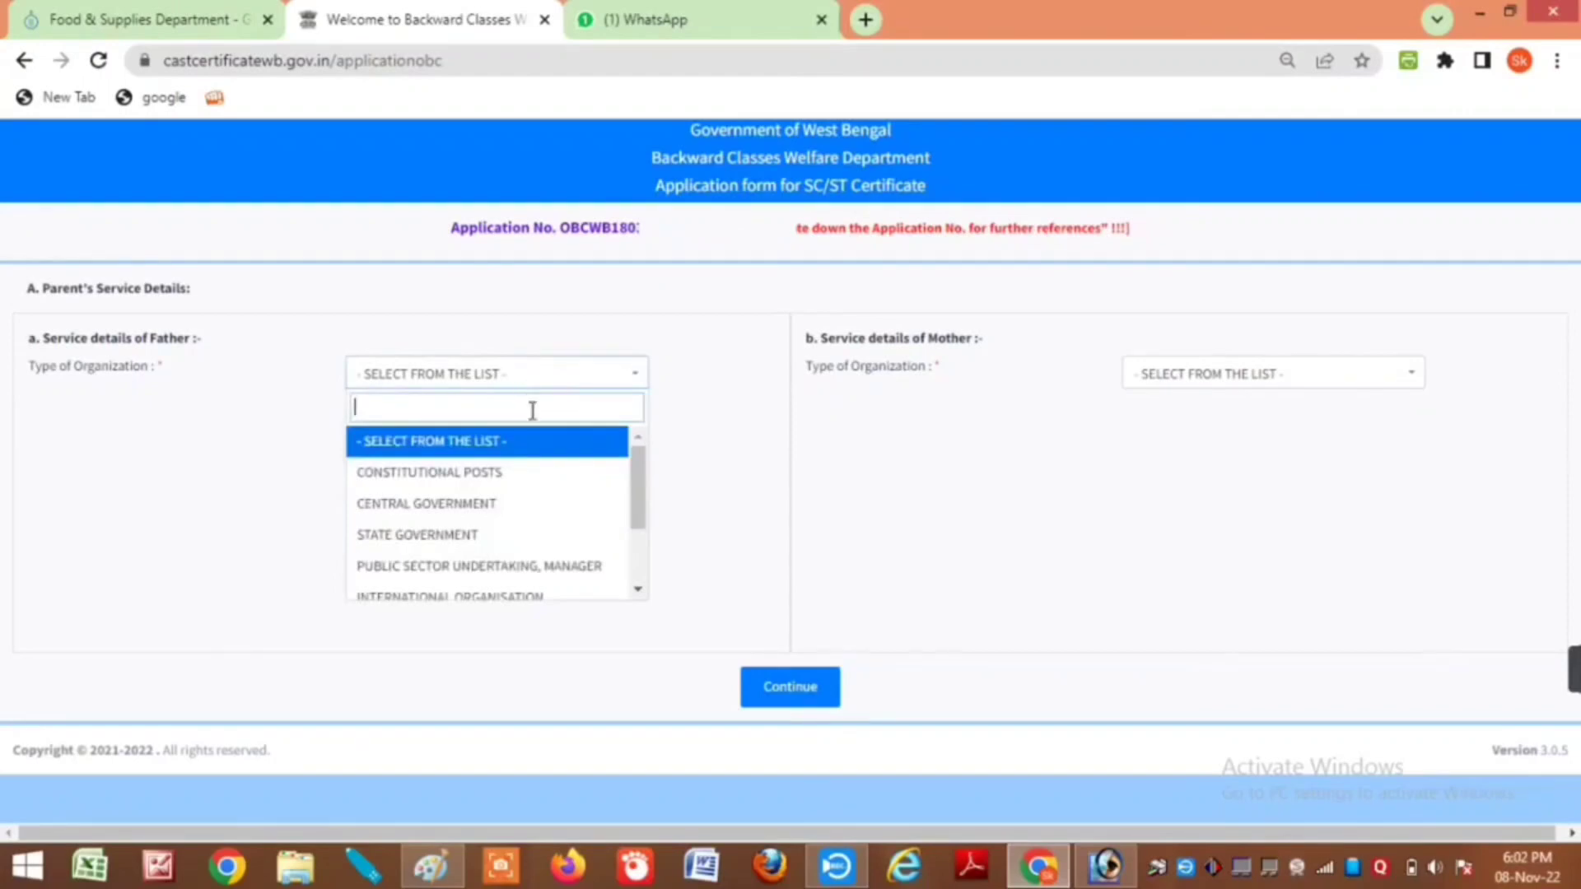
scroll(550, 473, "down", 3)
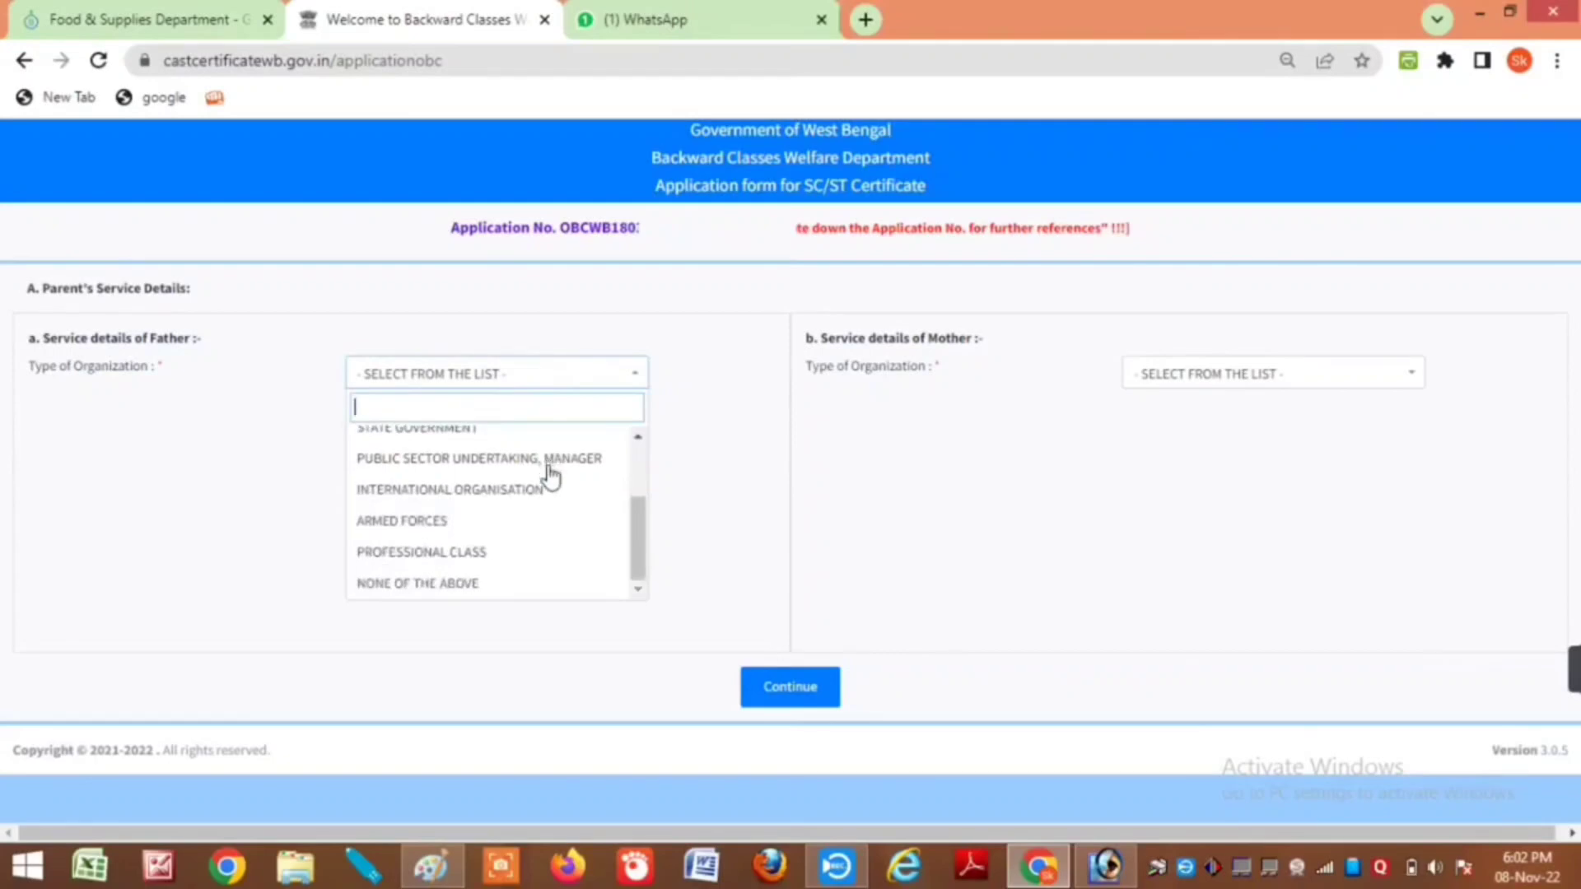
left_click(480, 584)
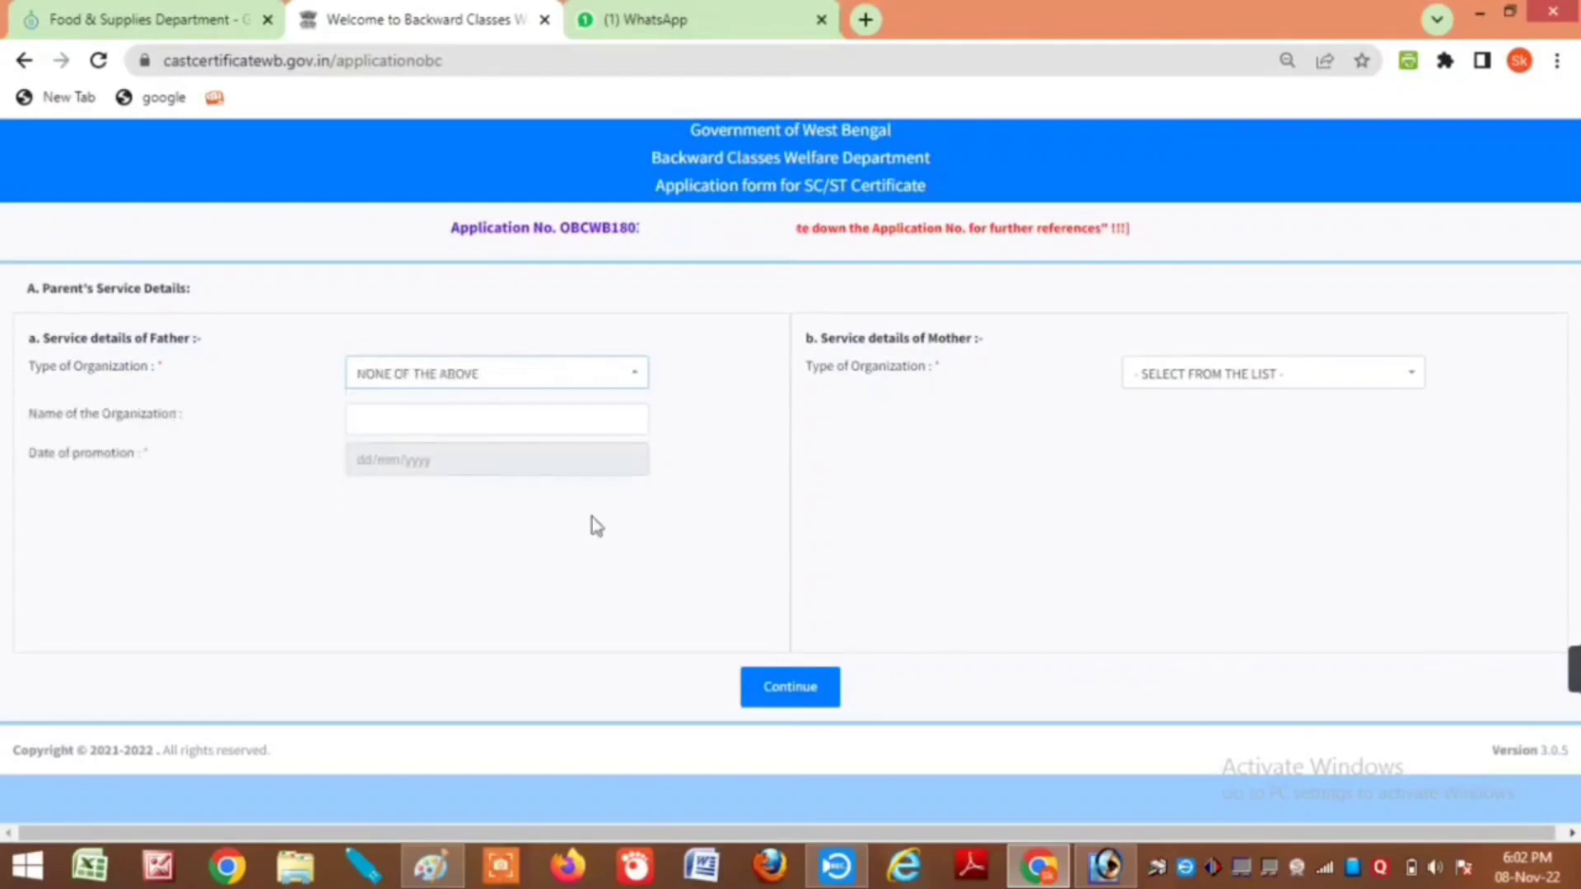
left_click(1192, 377)
scroll(1226, 511, "down", 3)
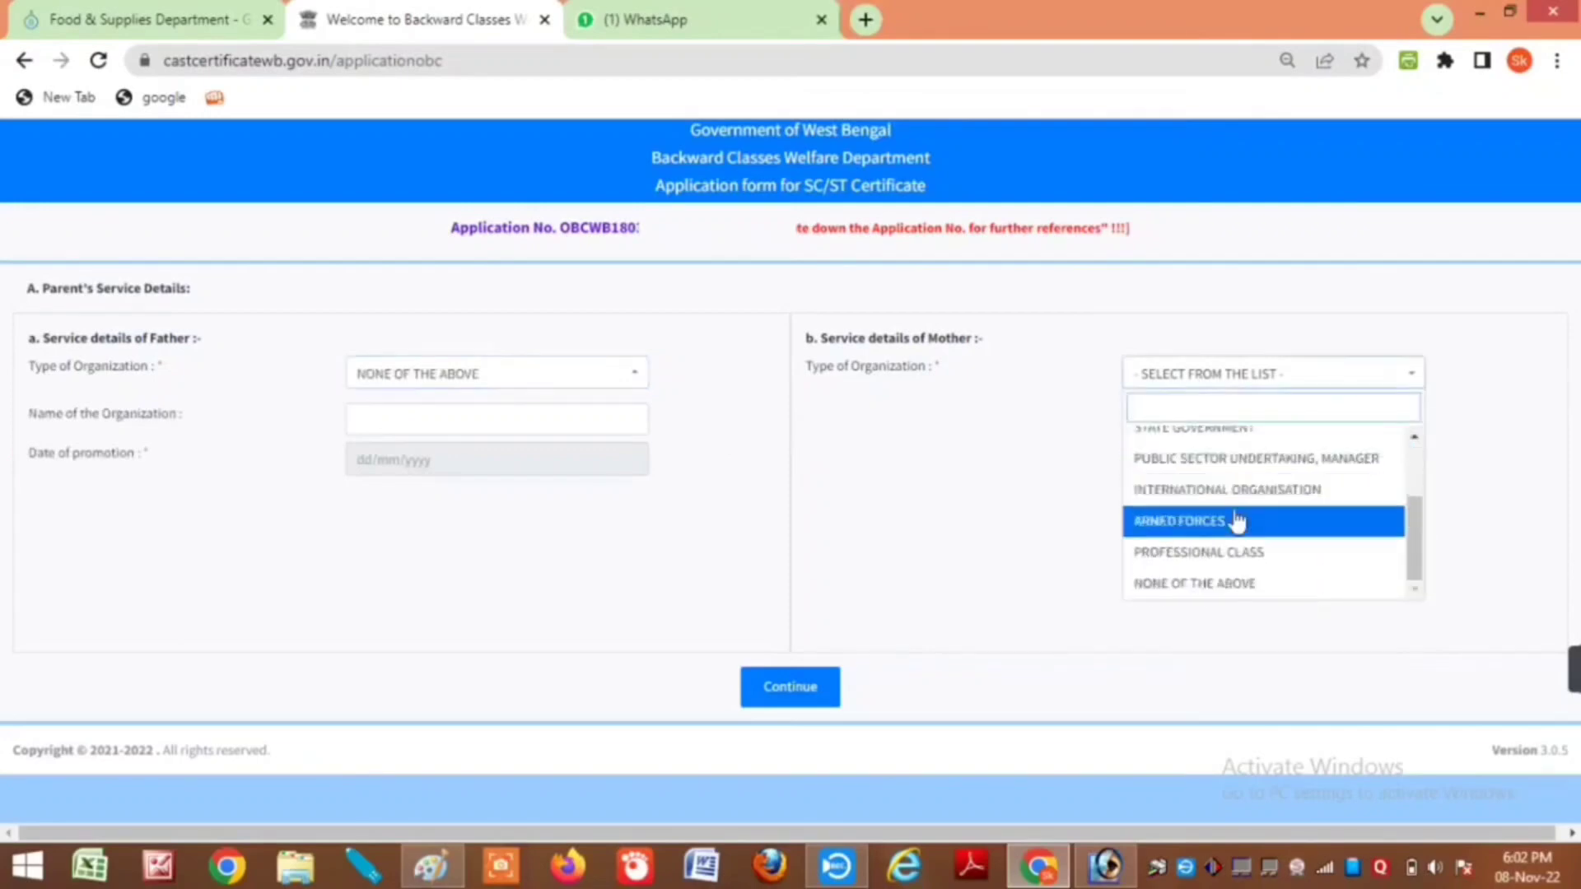
left_click(1217, 583)
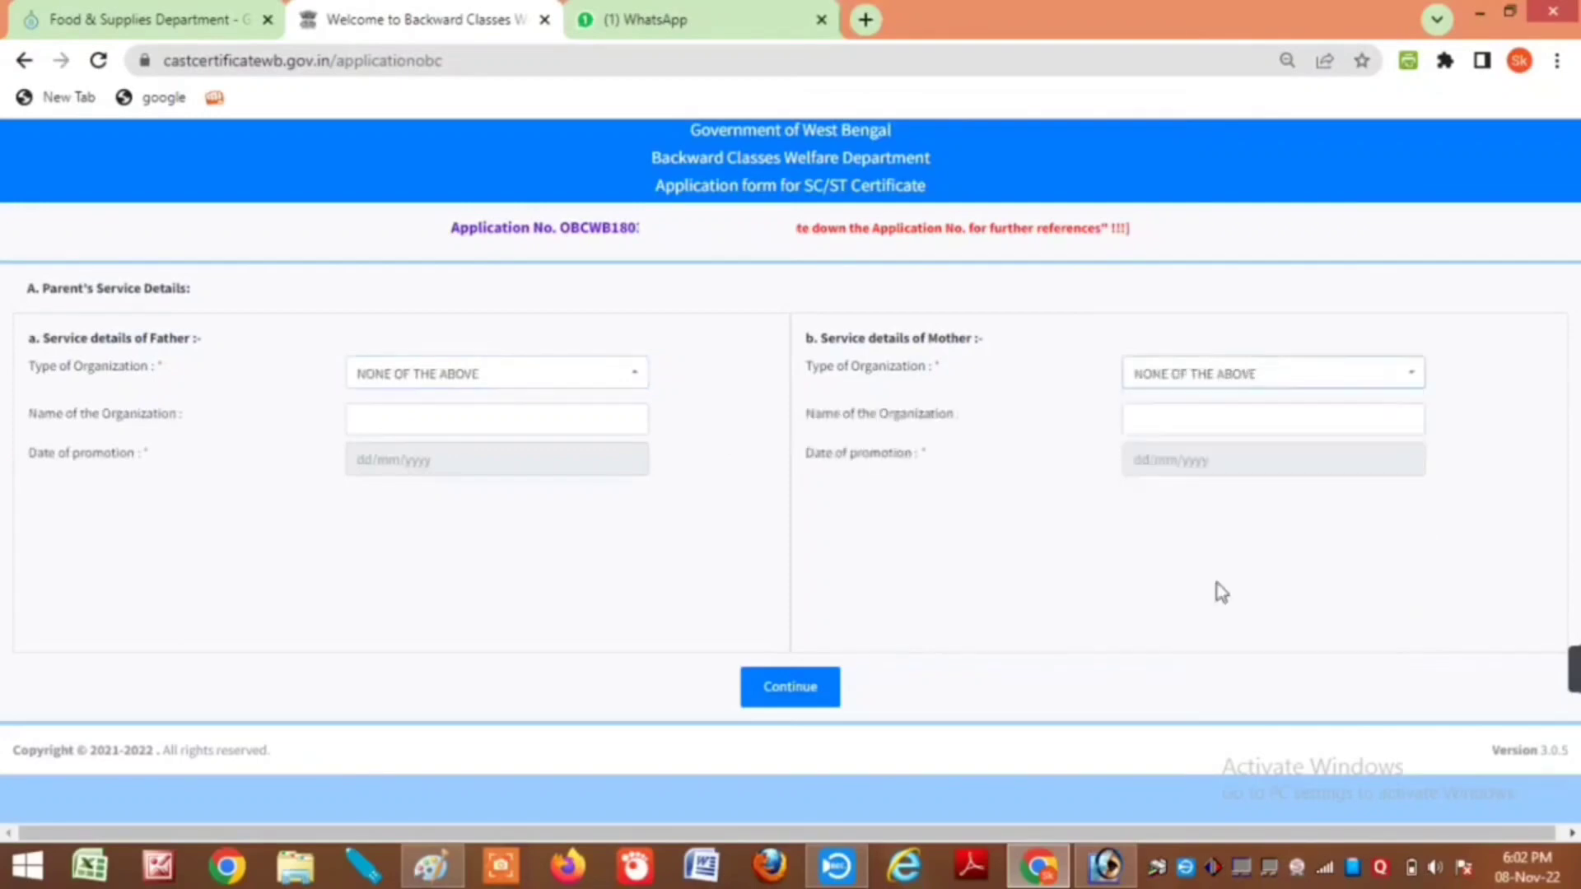
Step: Enter organization names NA for the father and HOUSE WIFE for the mother, then continue
left_click(430, 423)
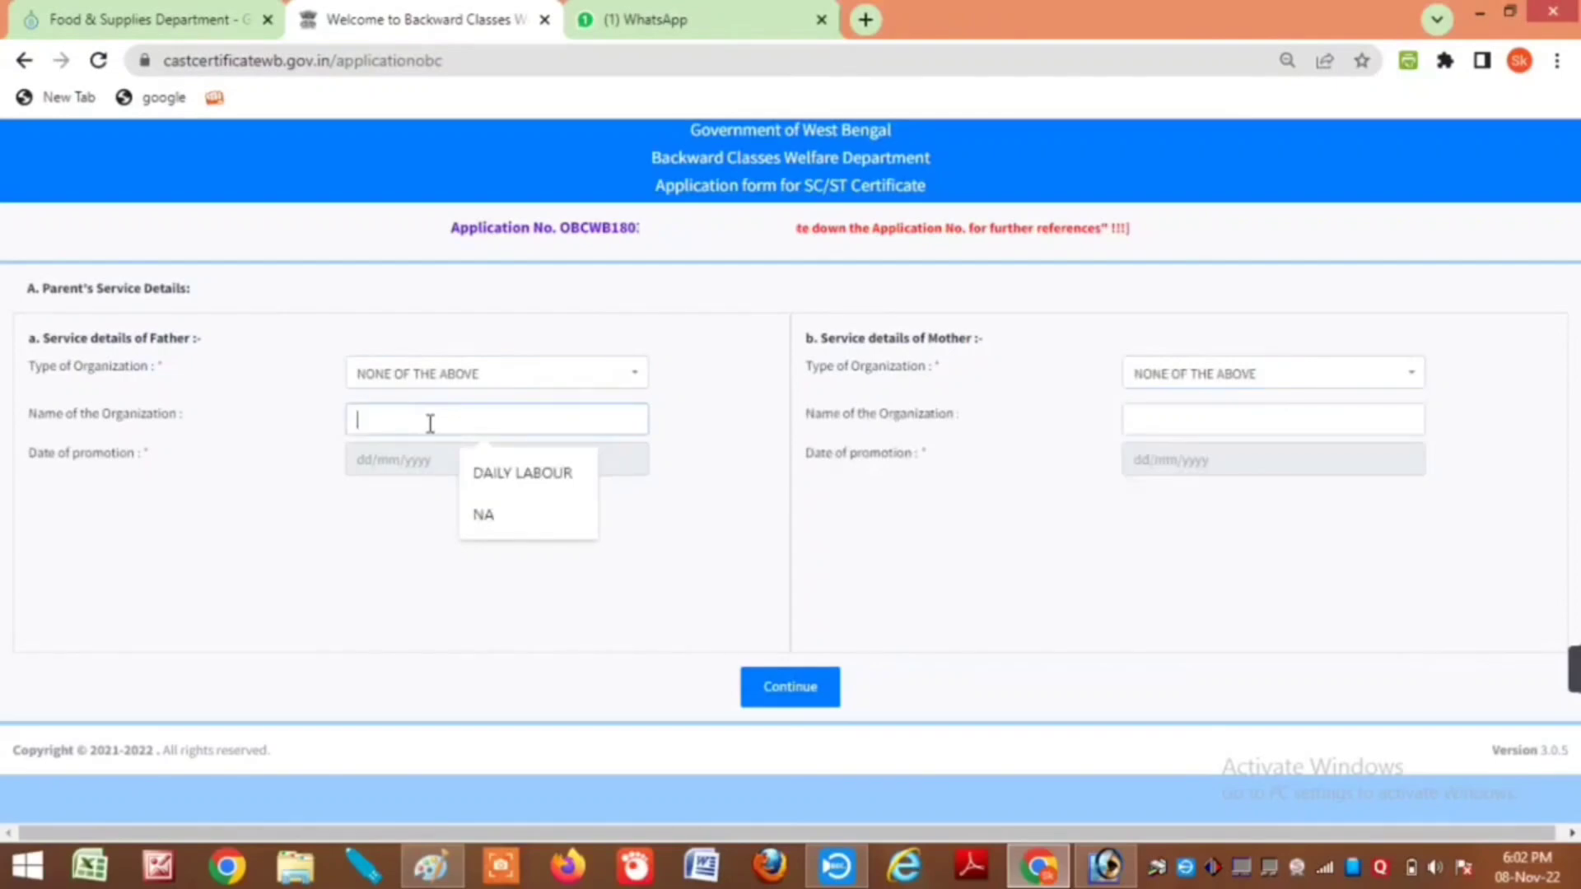
type("NA")
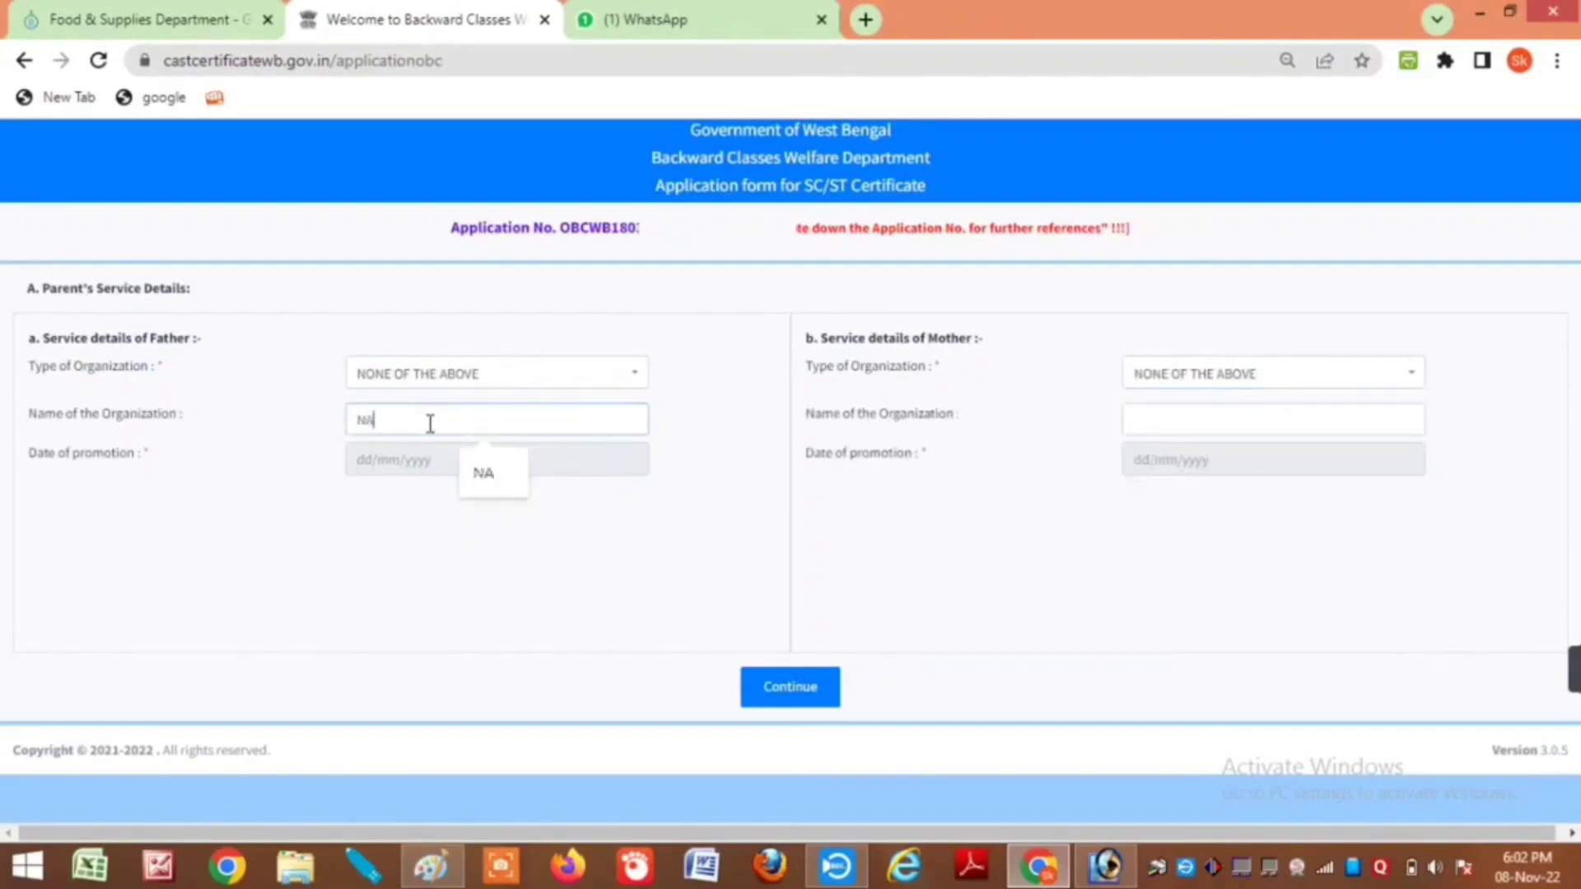
key("Tab")
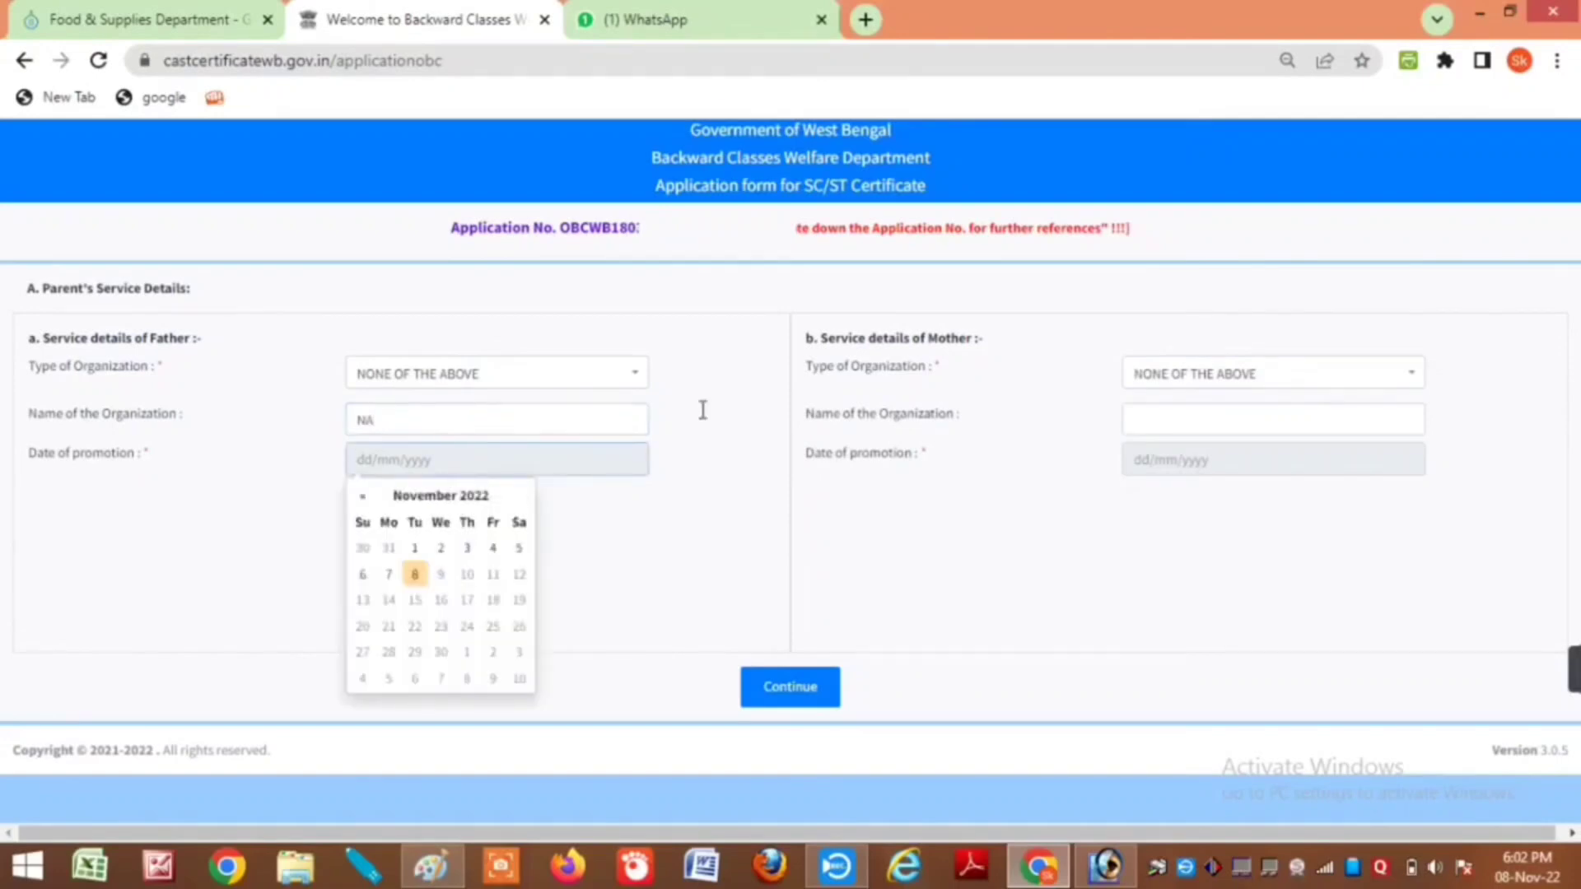
left_click(934, 411)
left_click(1183, 425)
left_click(1183, 425)
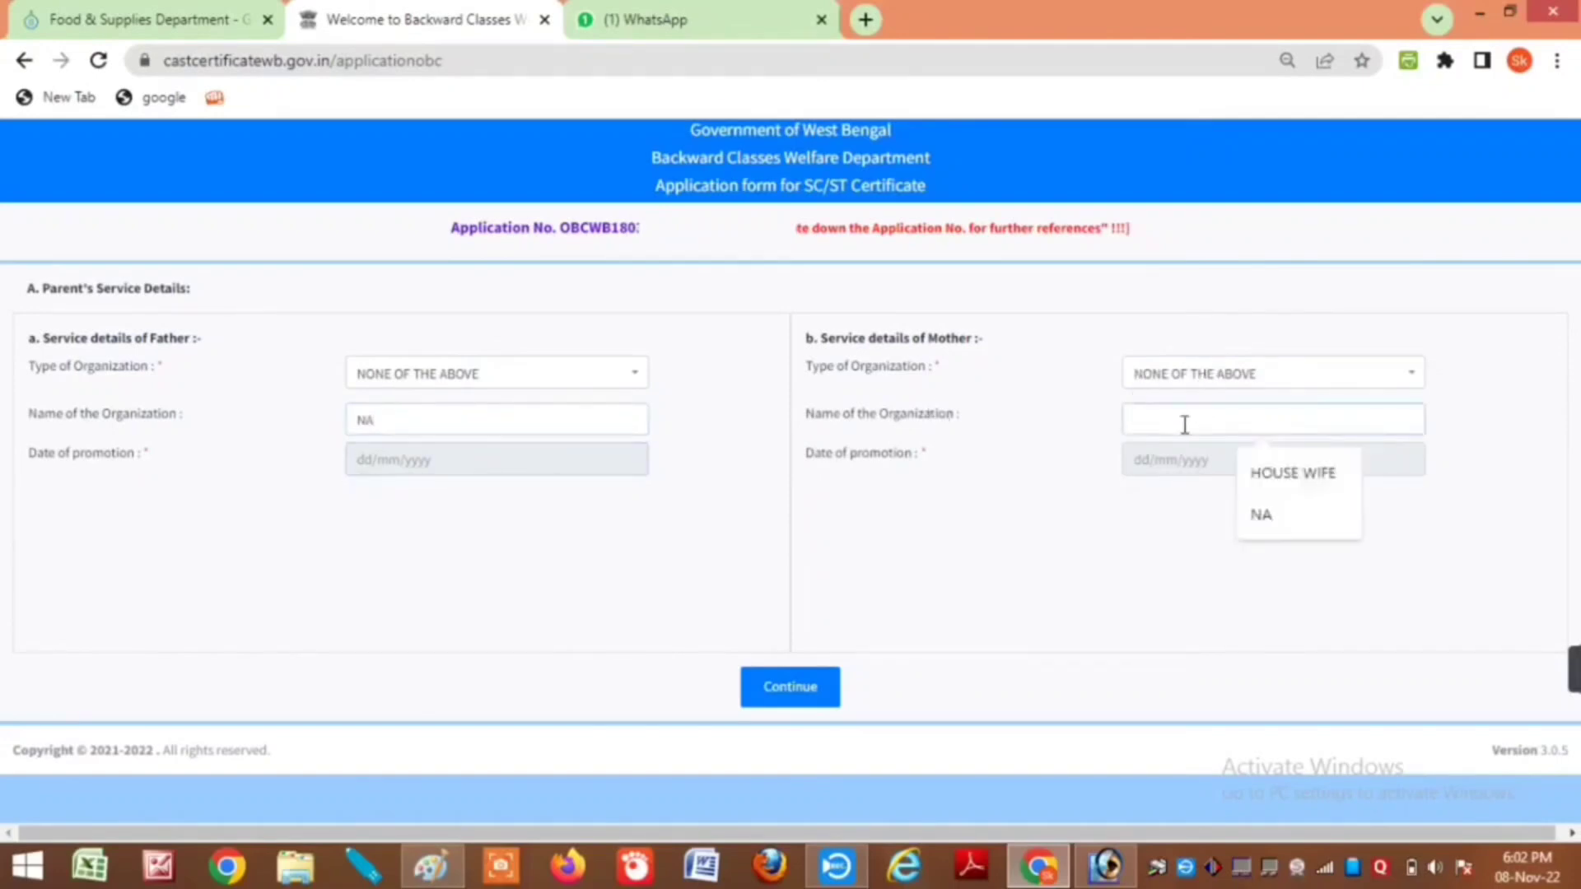
left_click(1301, 475)
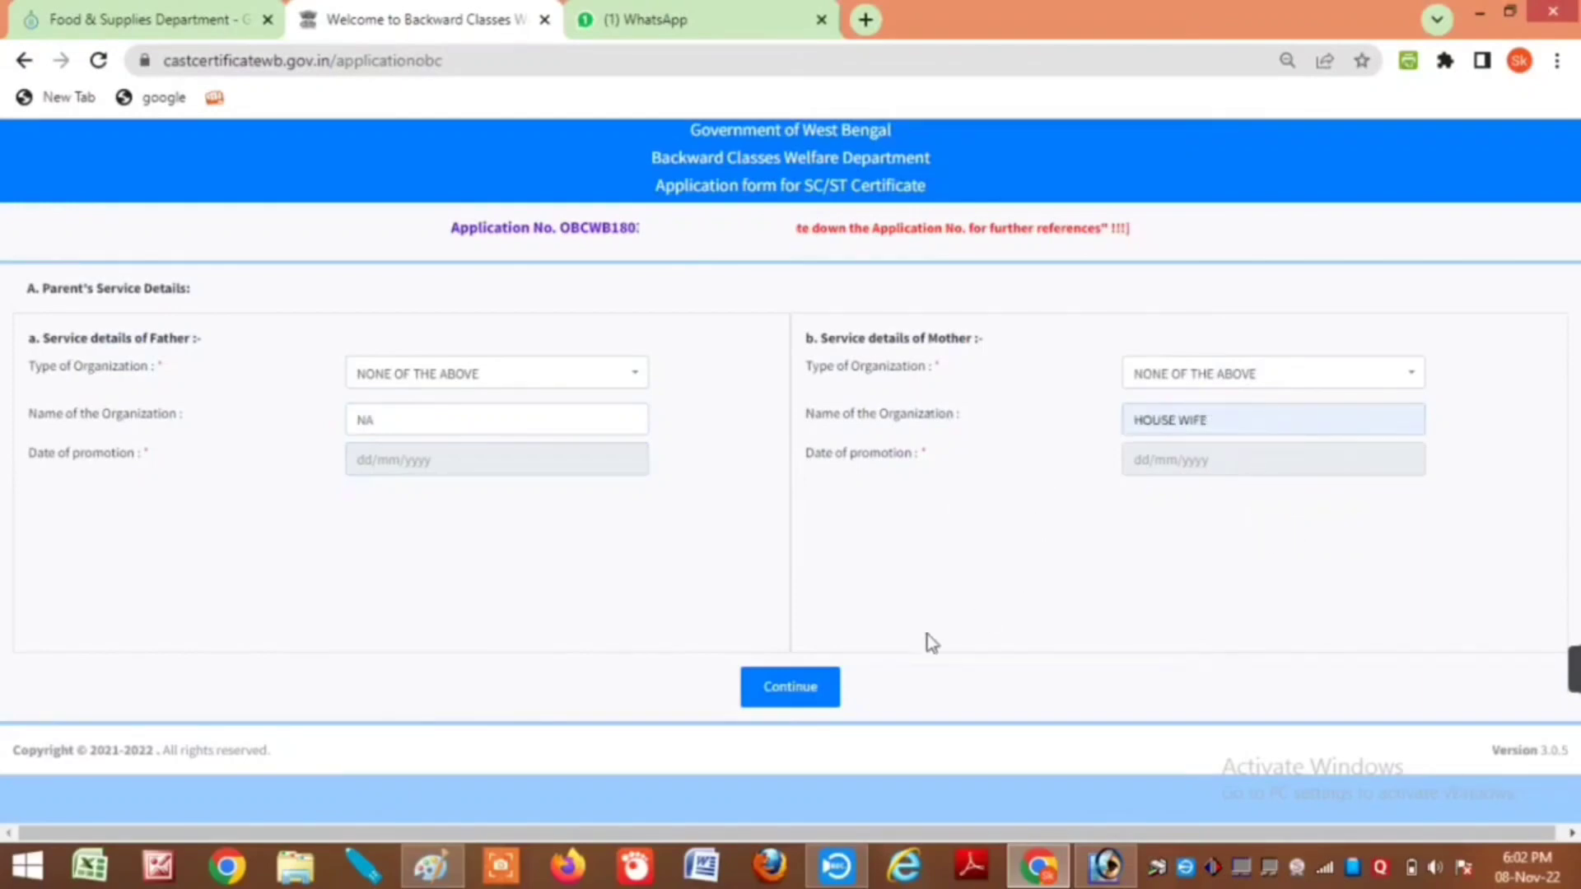
left_click(778, 698)
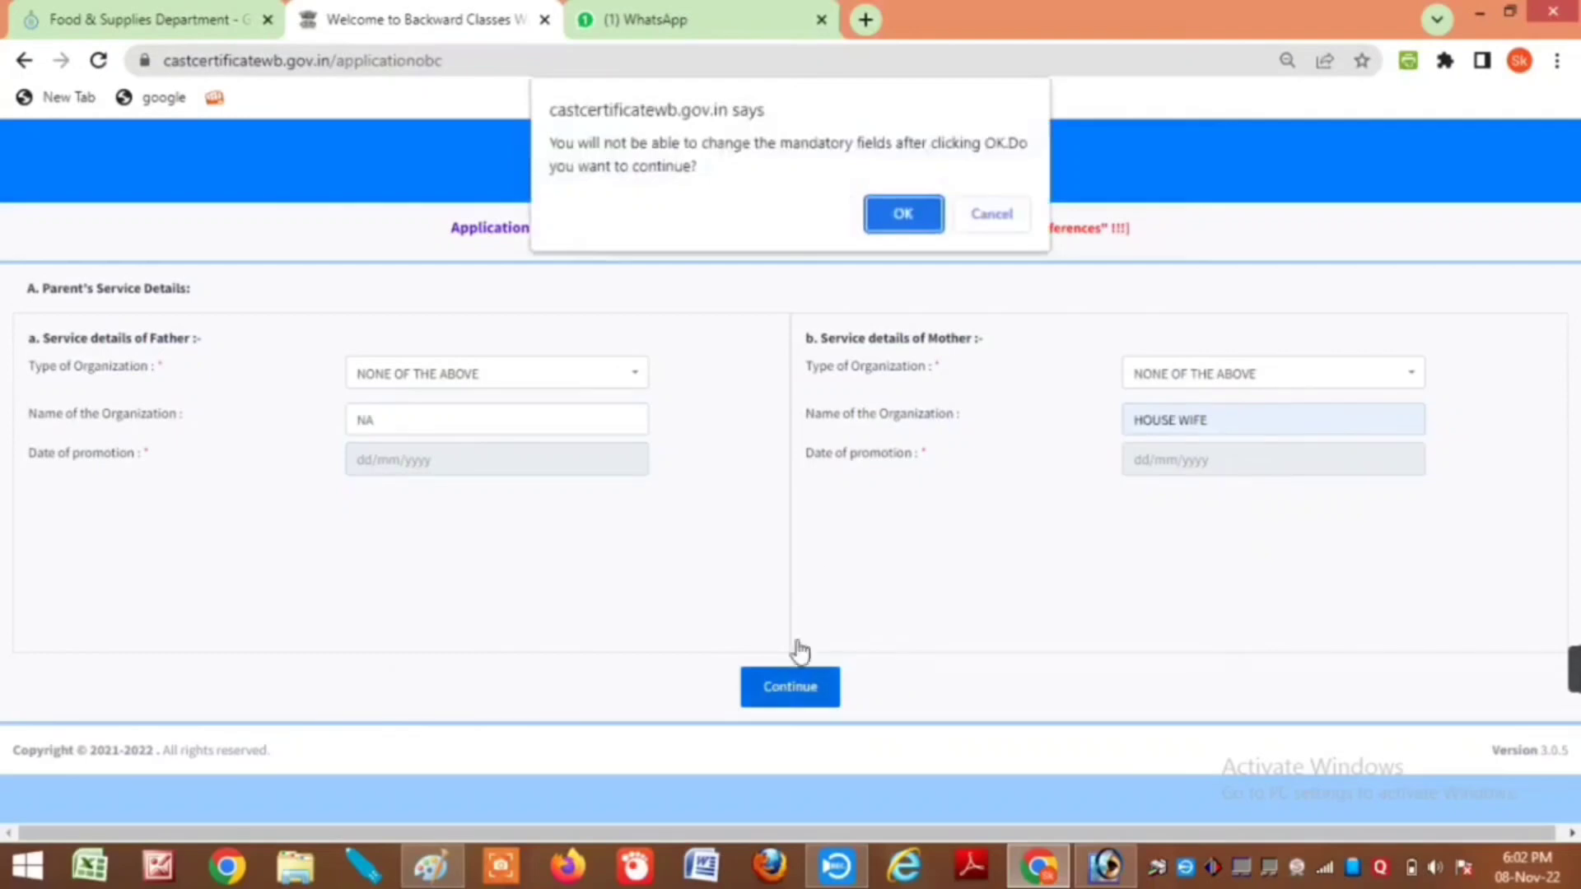
Step: Confirm the field lock, enter father's other-resources income 72000, and save and continue for OBC
left_click(903, 215)
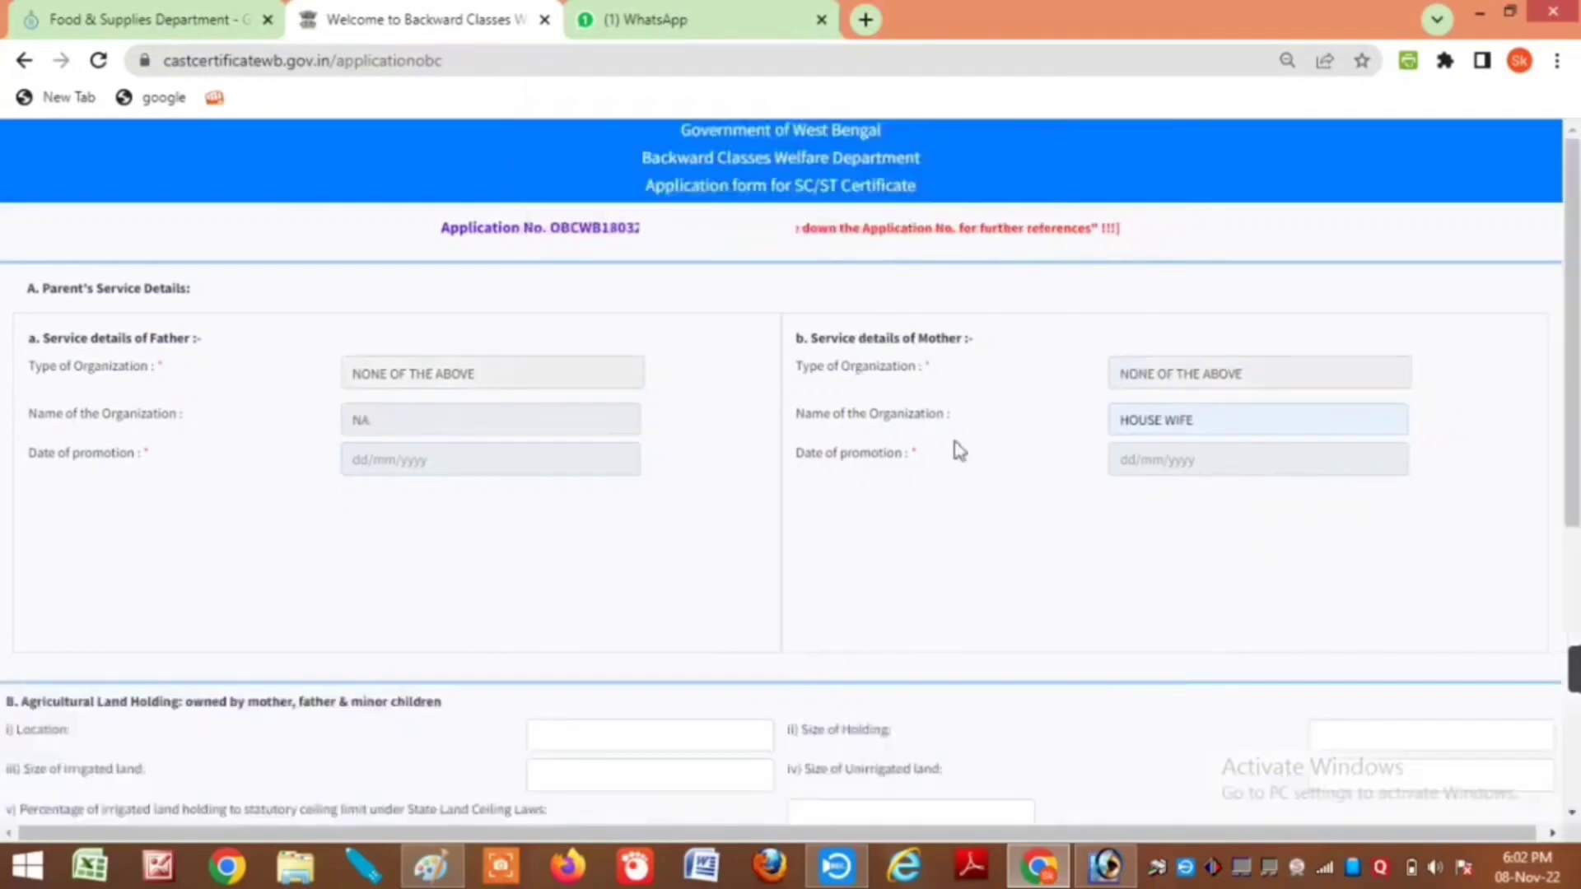
scroll(1567, 284, "down", 1)
scroll(1380, 444, "down", 3)
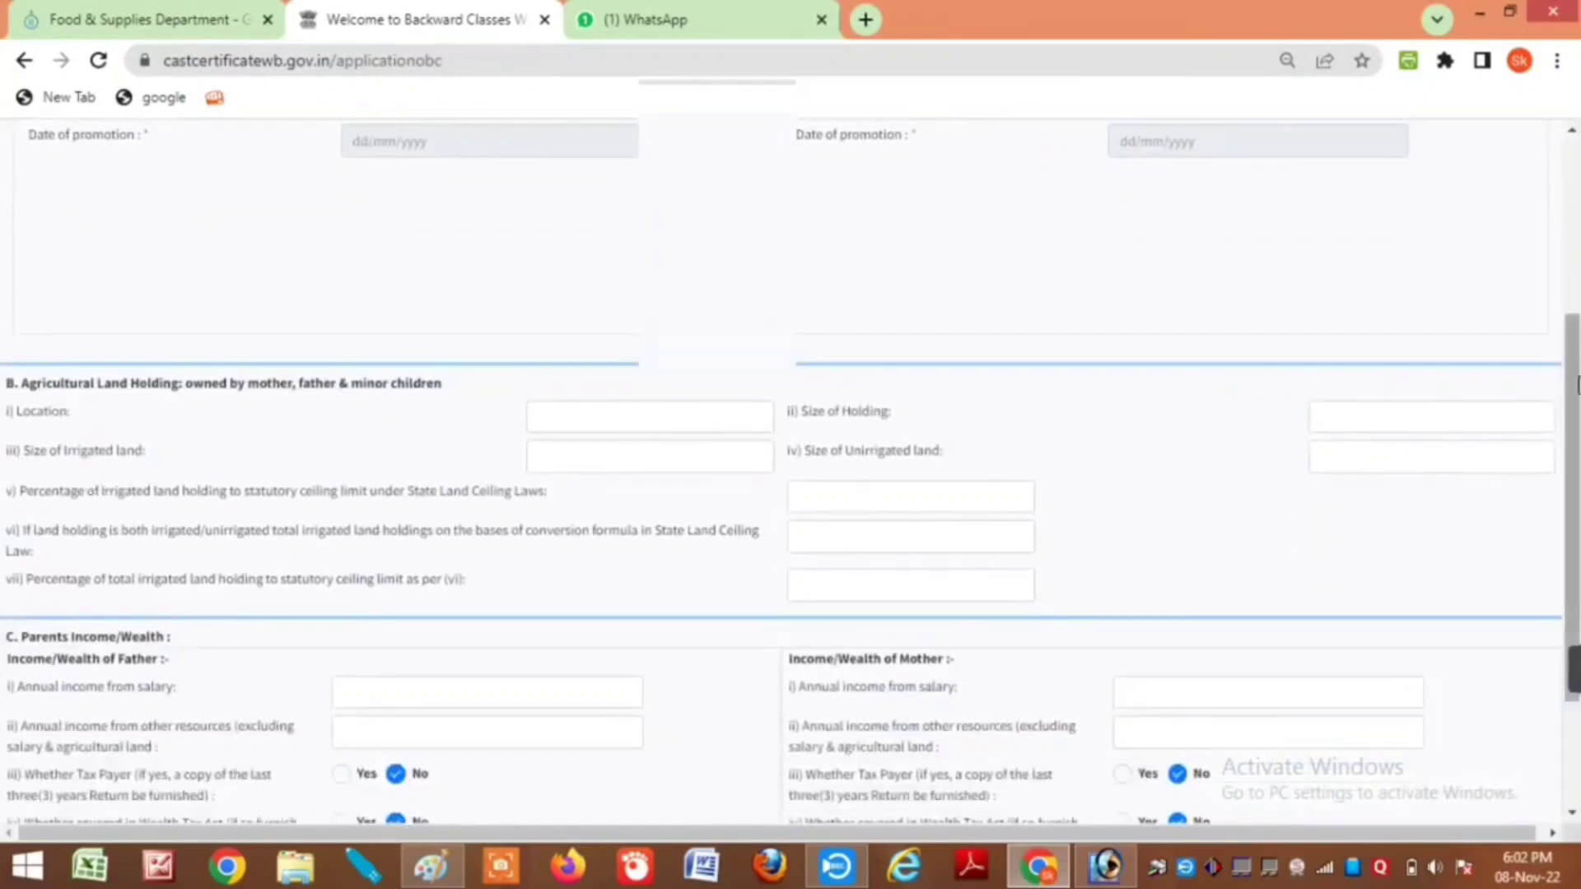
scroll(1533, 283, "down", 2)
scroll(1481, 494, "down", 1)
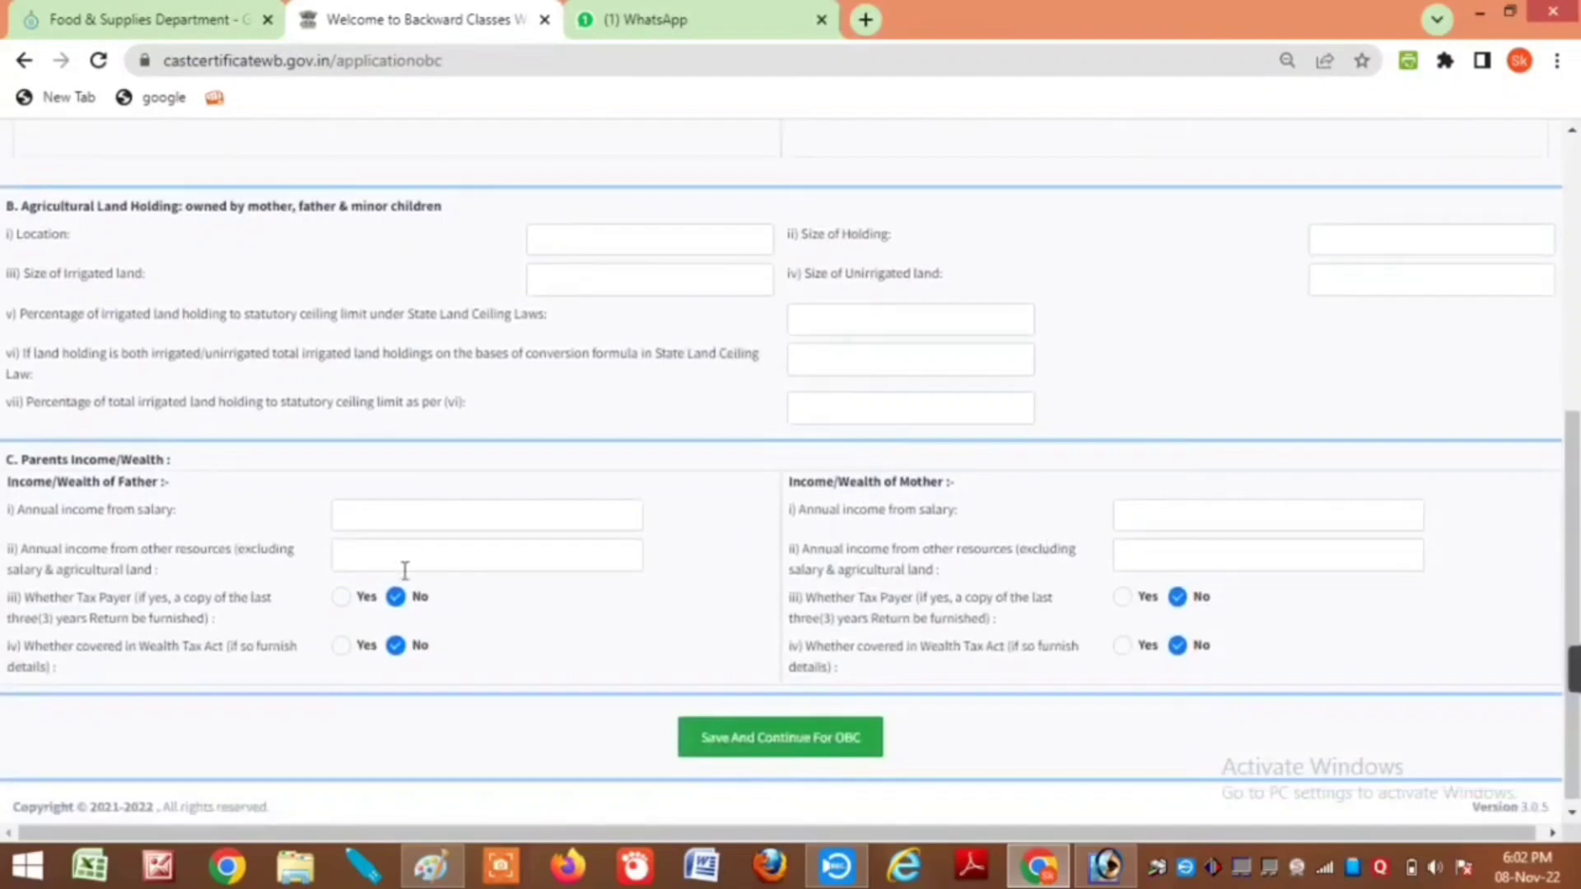
scroll(535, 553, "up", 1)
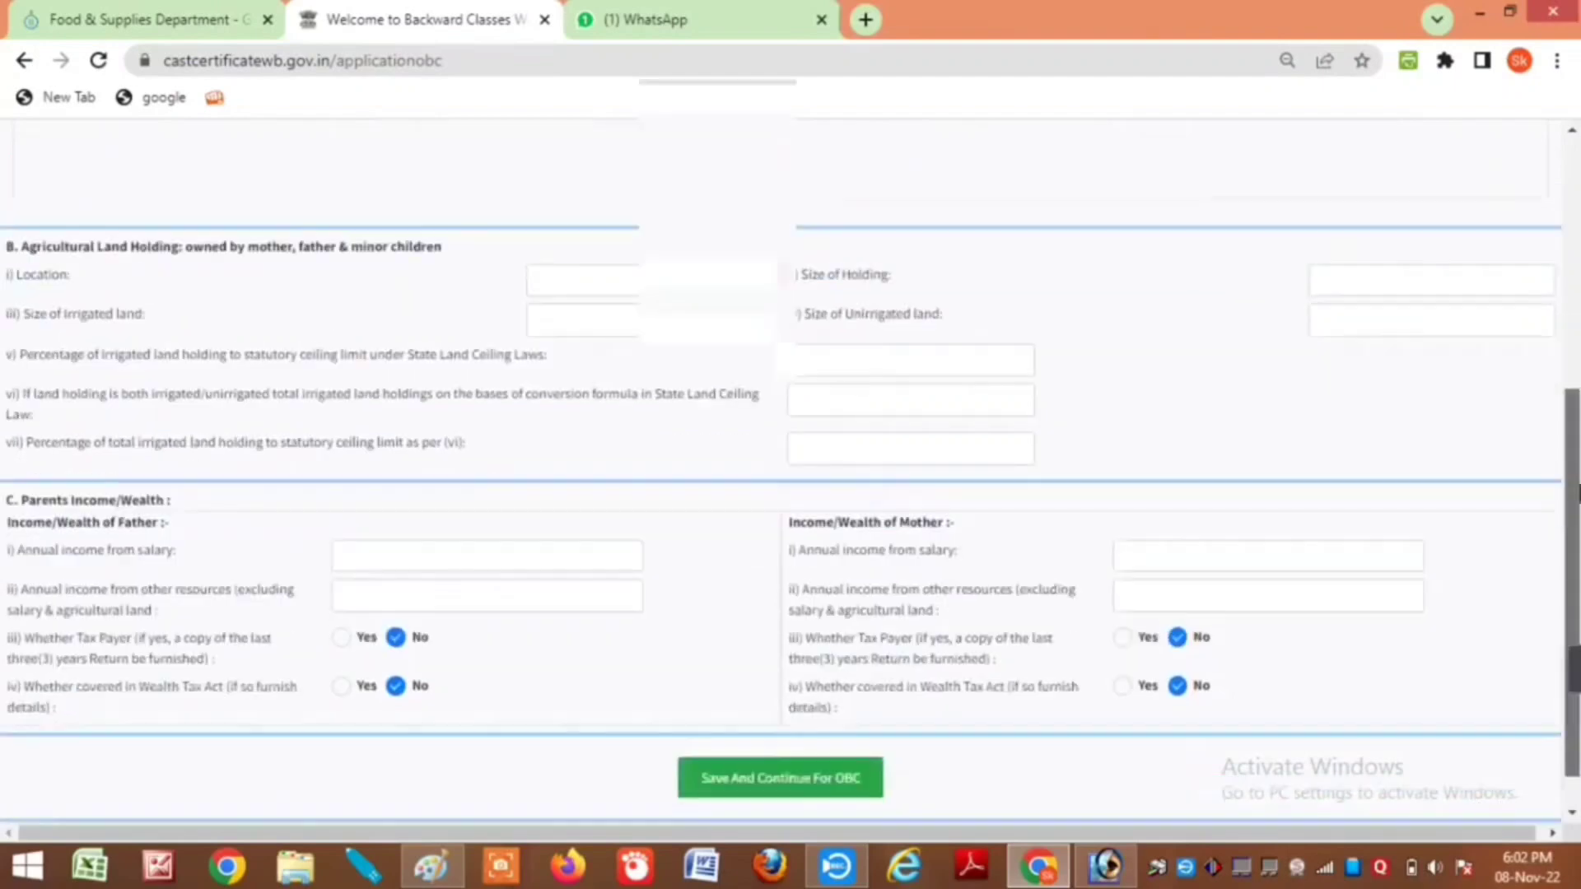
scroll(782, 550, "down", 1)
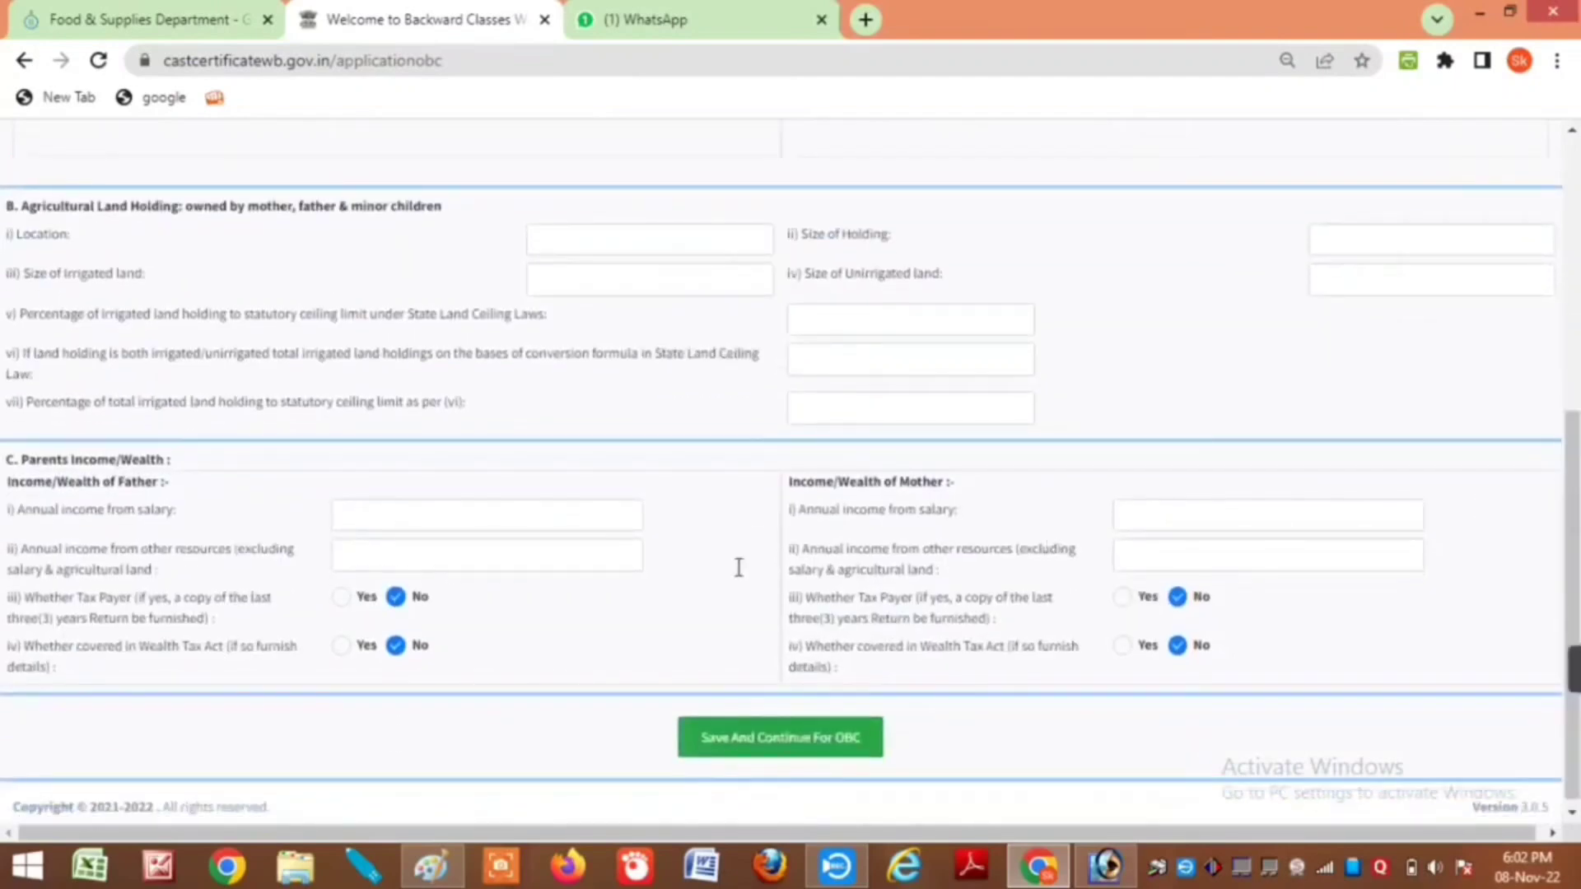
left_click(383, 556)
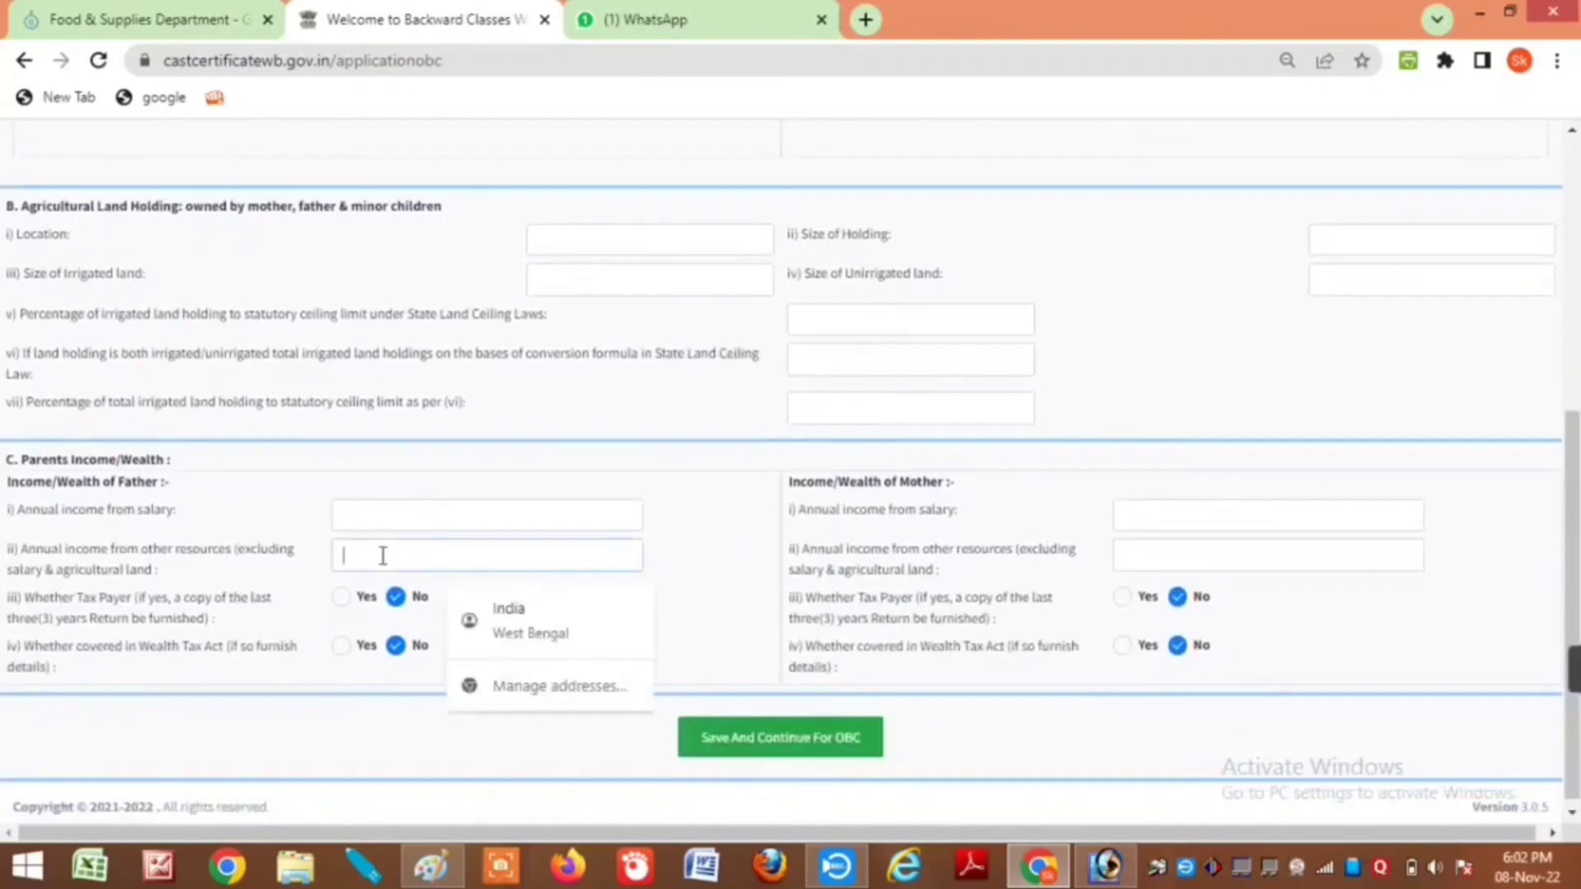
type("72")
left_click(489, 613)
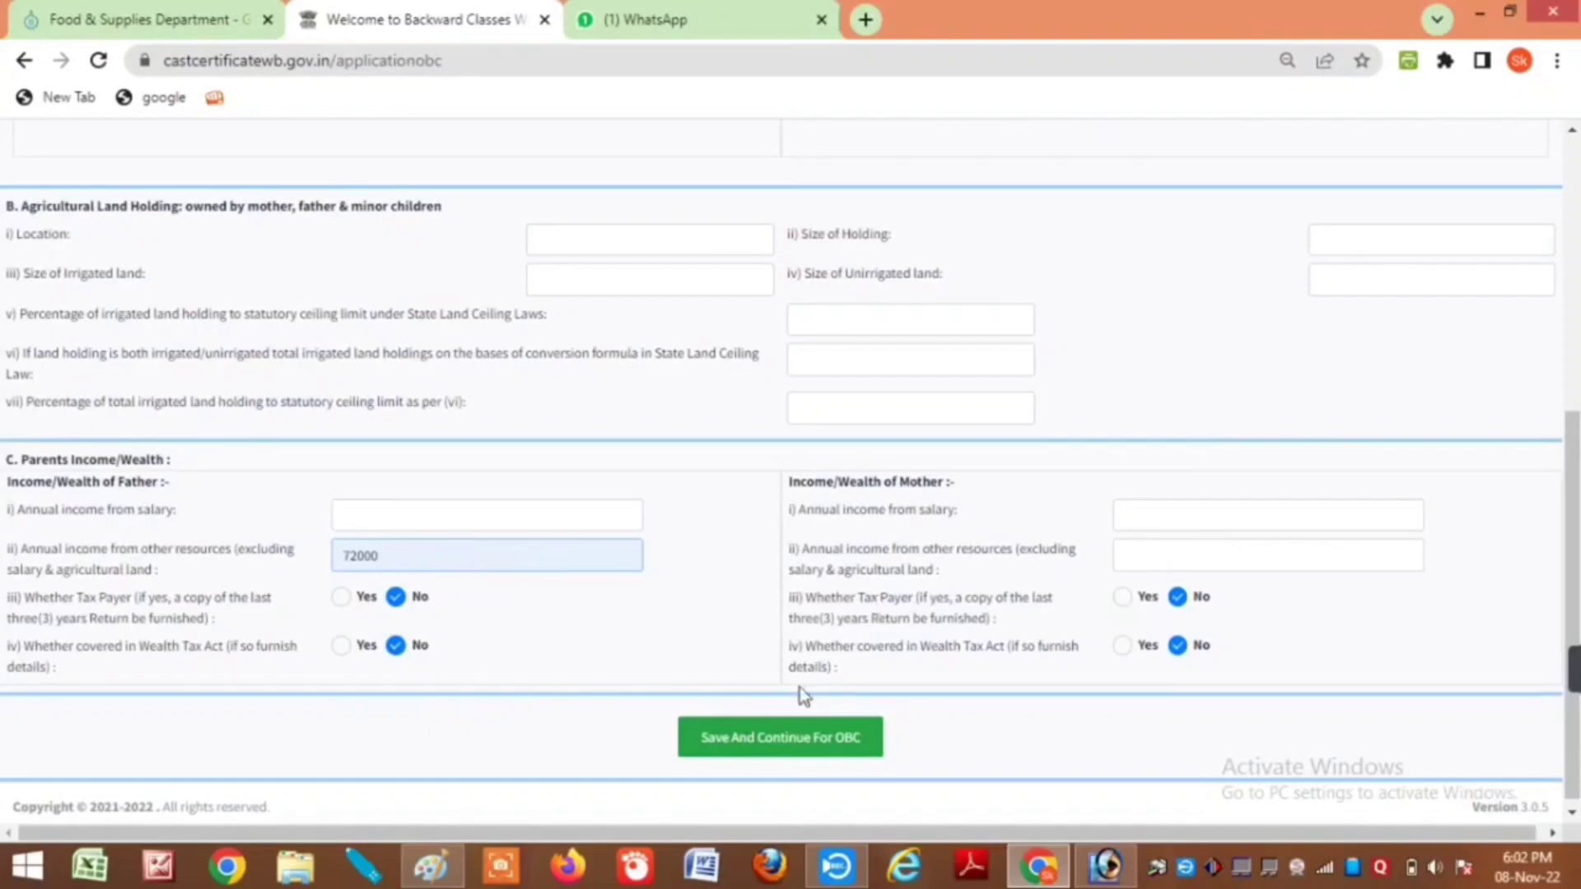
left_click(788, 741)
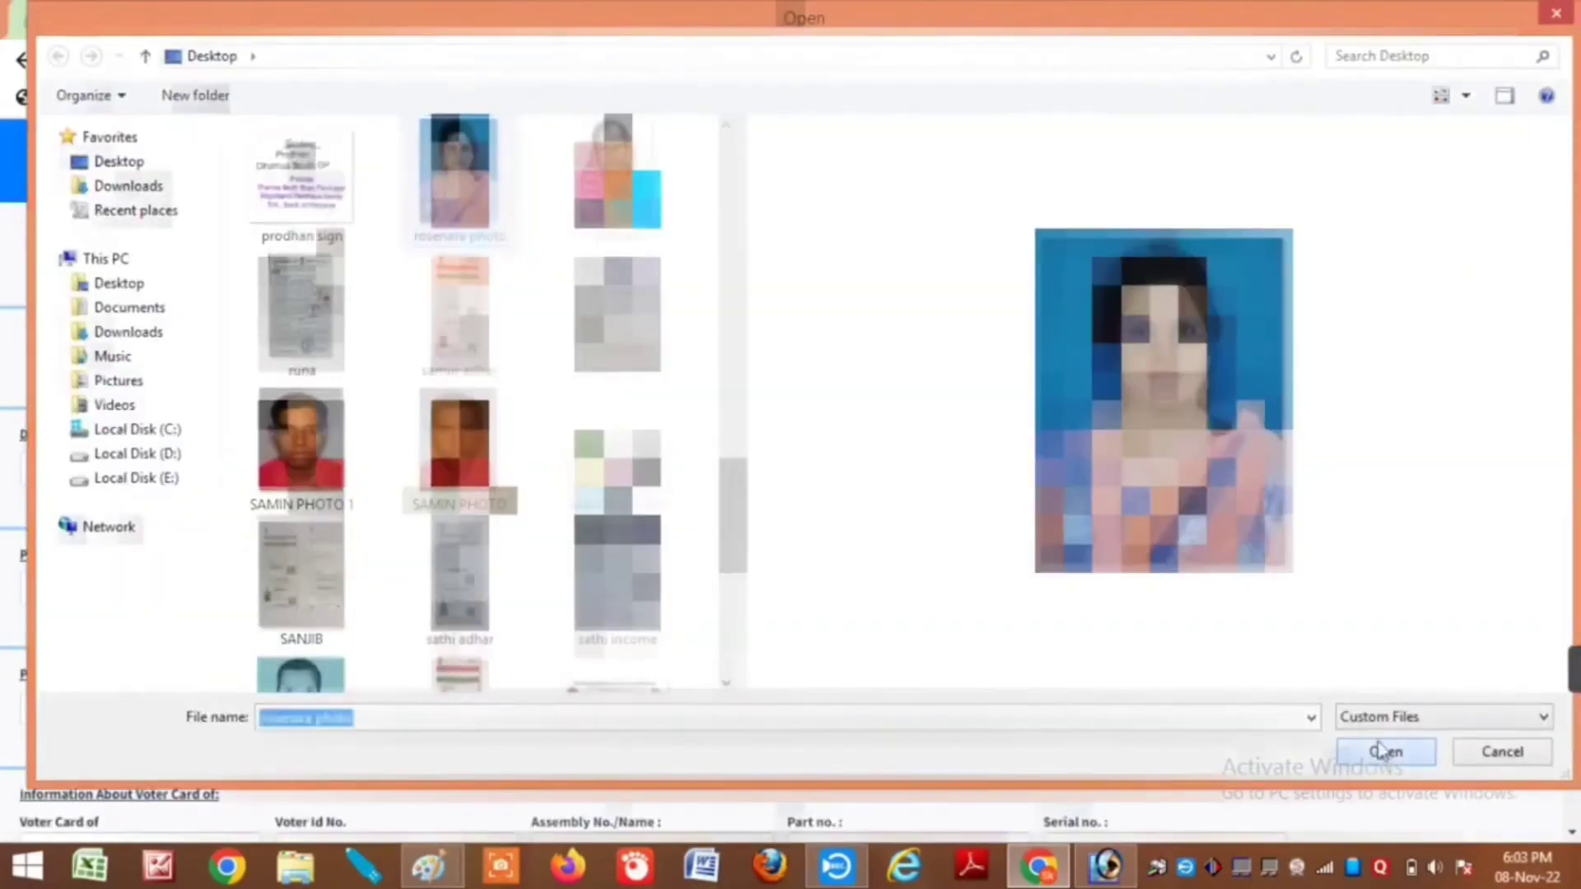
Step: Dismiss the file selection window and submit the caste certificate application
left_click(1383, 750)
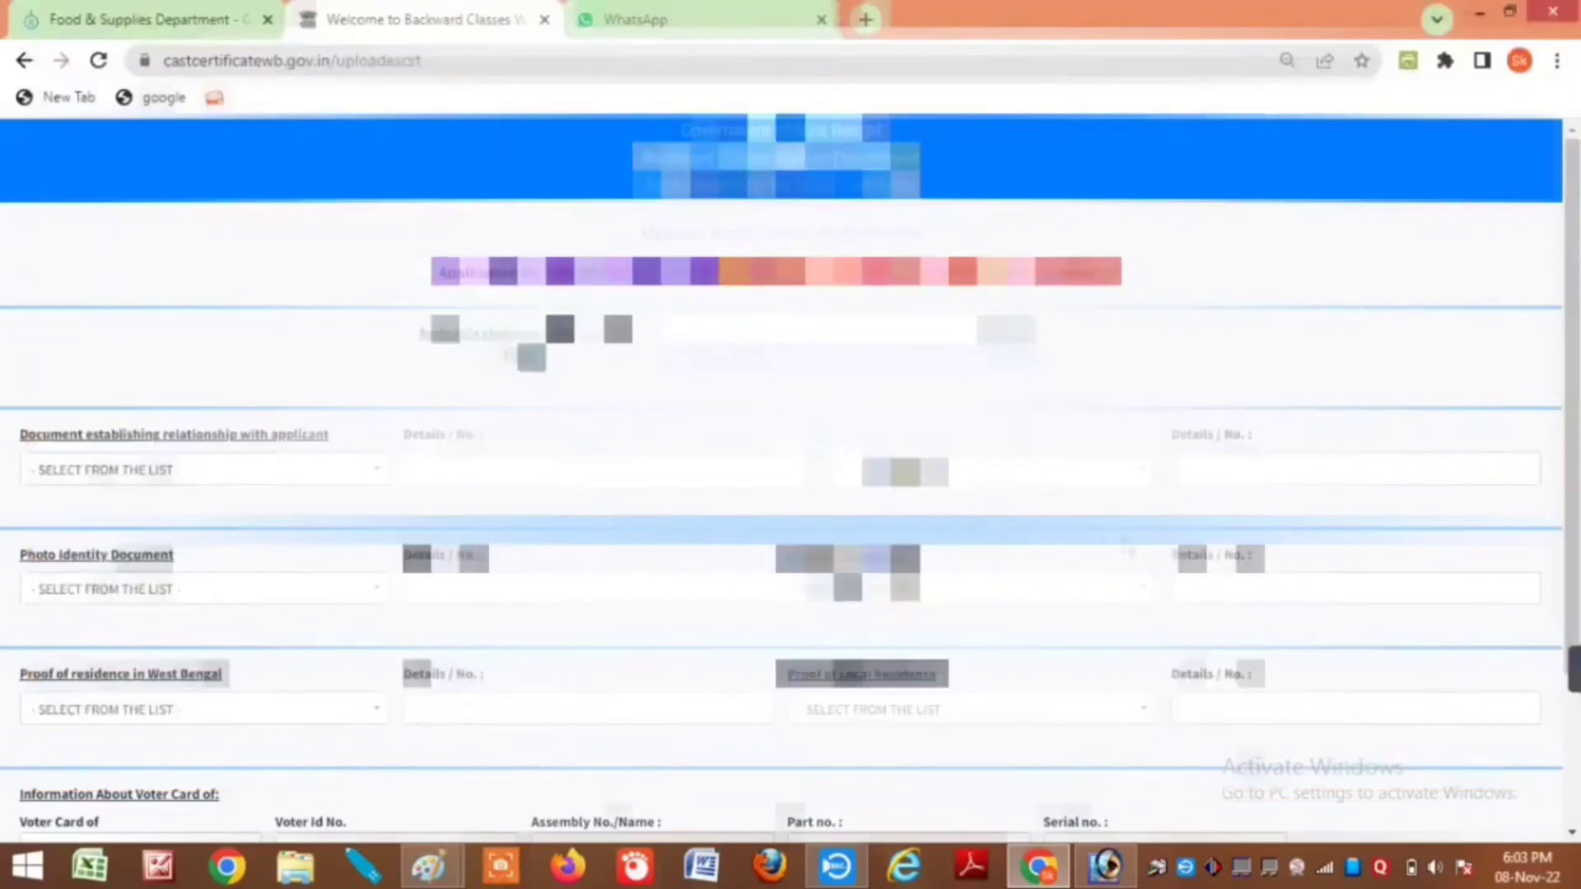
scroll(1094, 526, "down", 3)
left_click(788, 736)
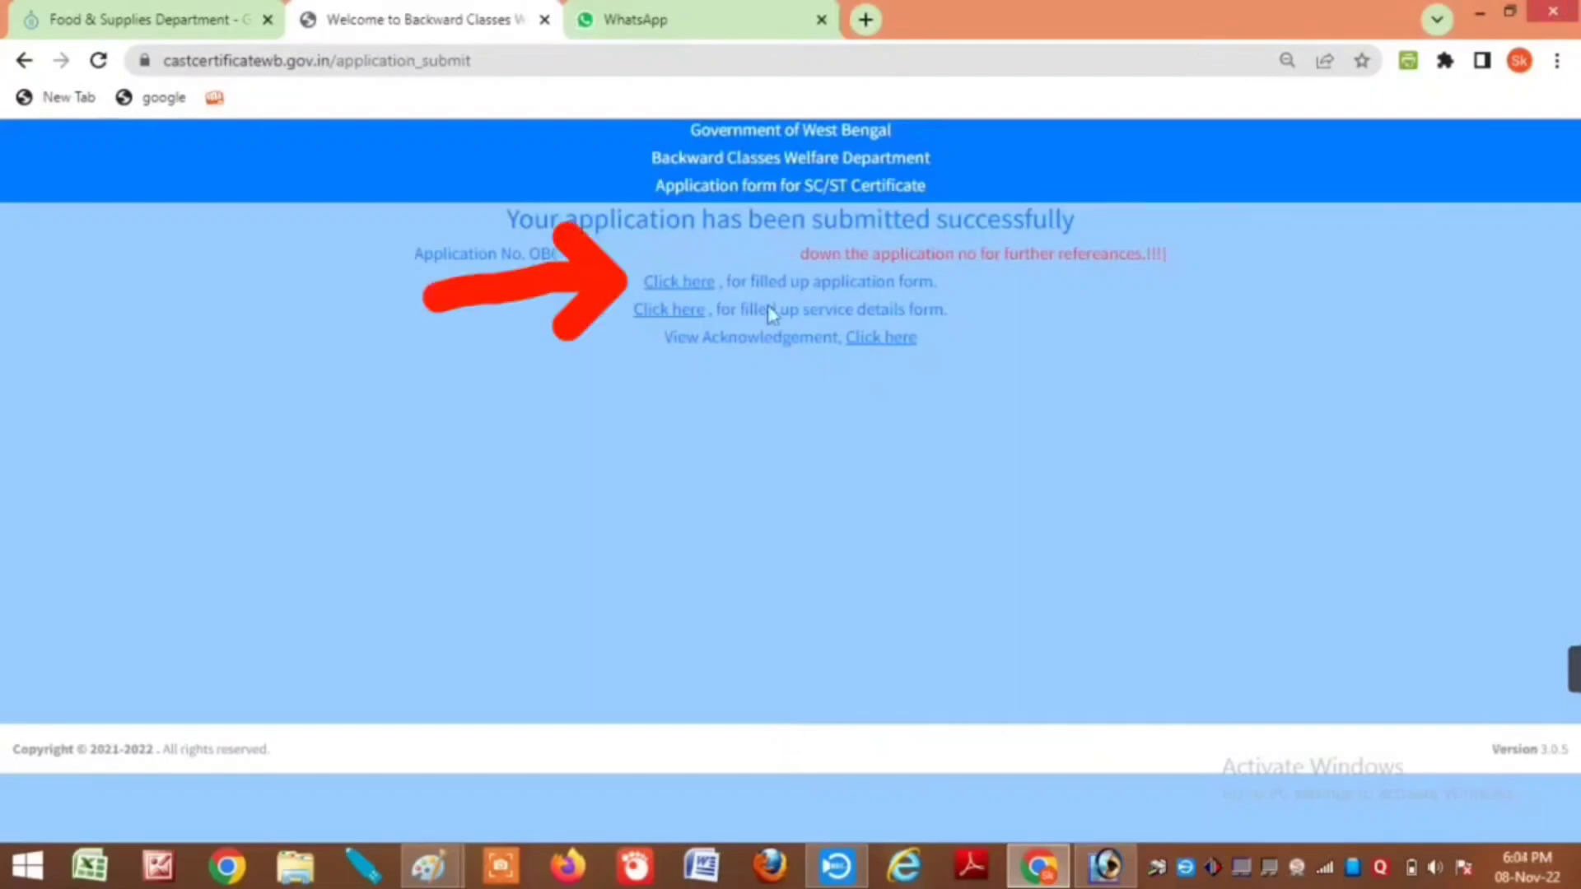
Step: Print the filled-up application form PDF at 100% zoom on the EPSON L3110, then return to the success page
left_click(666, 295)
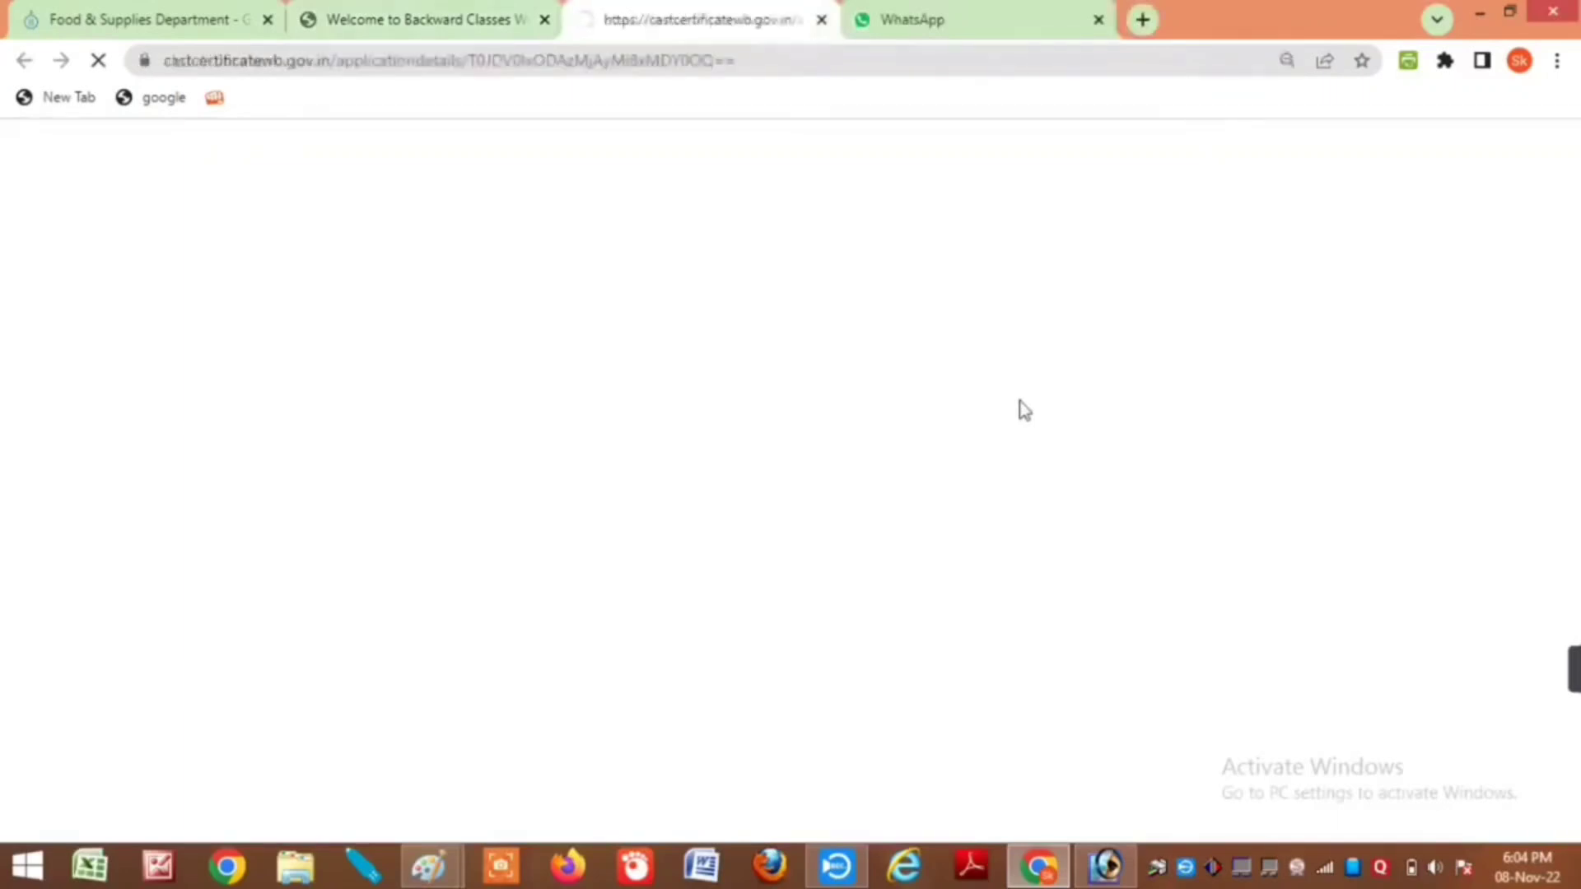
key("ctrl+minus")
key("ctrl+0")
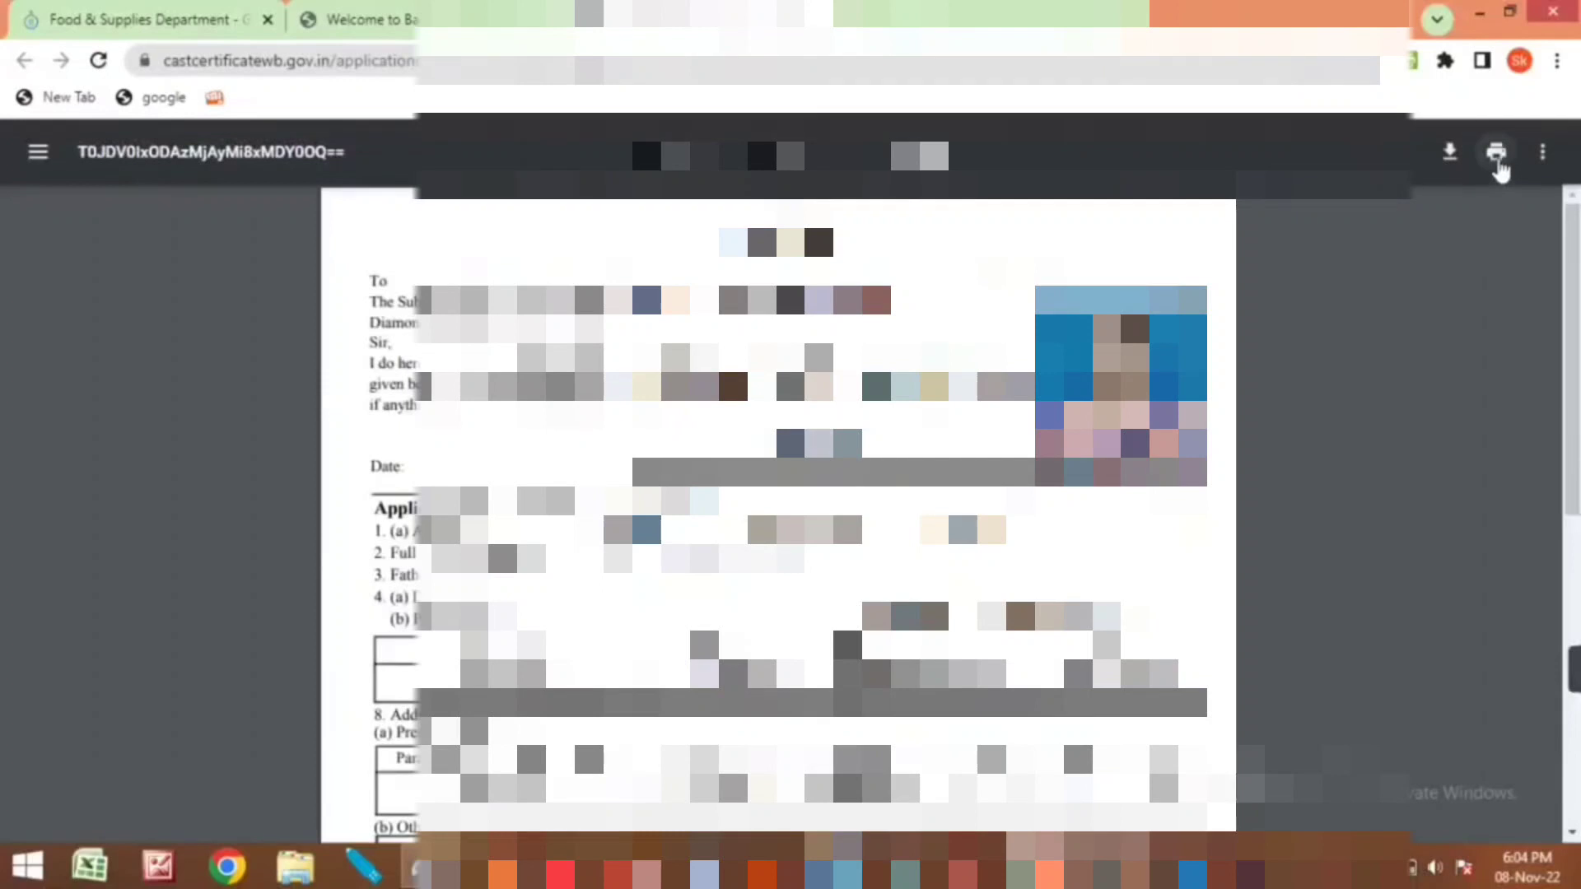
left_click(1497, 168)
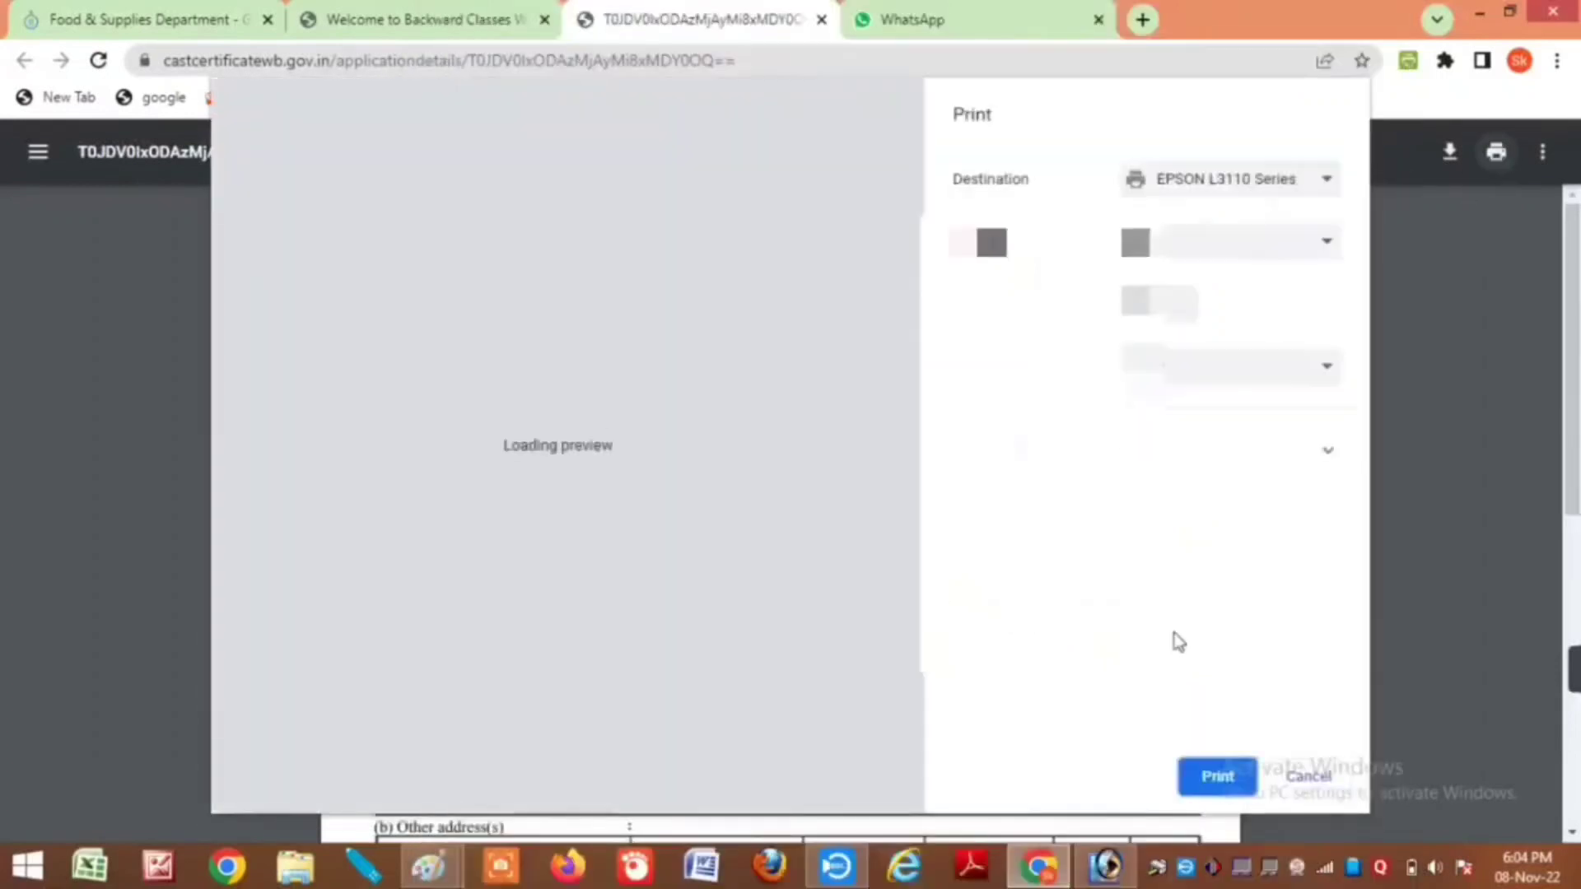
left_click(1227, 778)
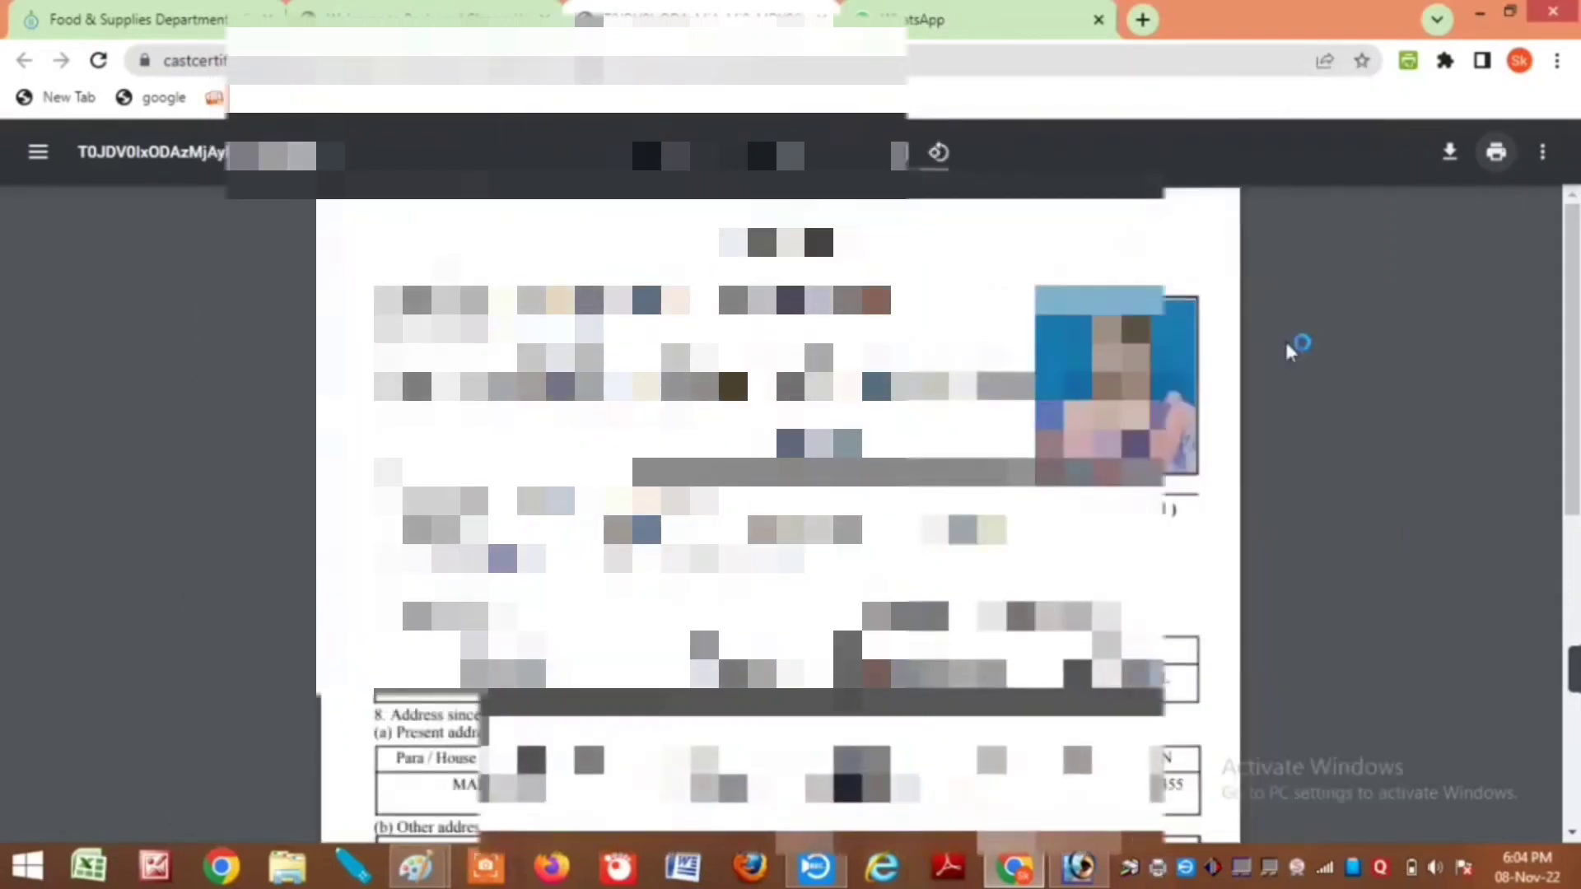
left_click(508, 10)
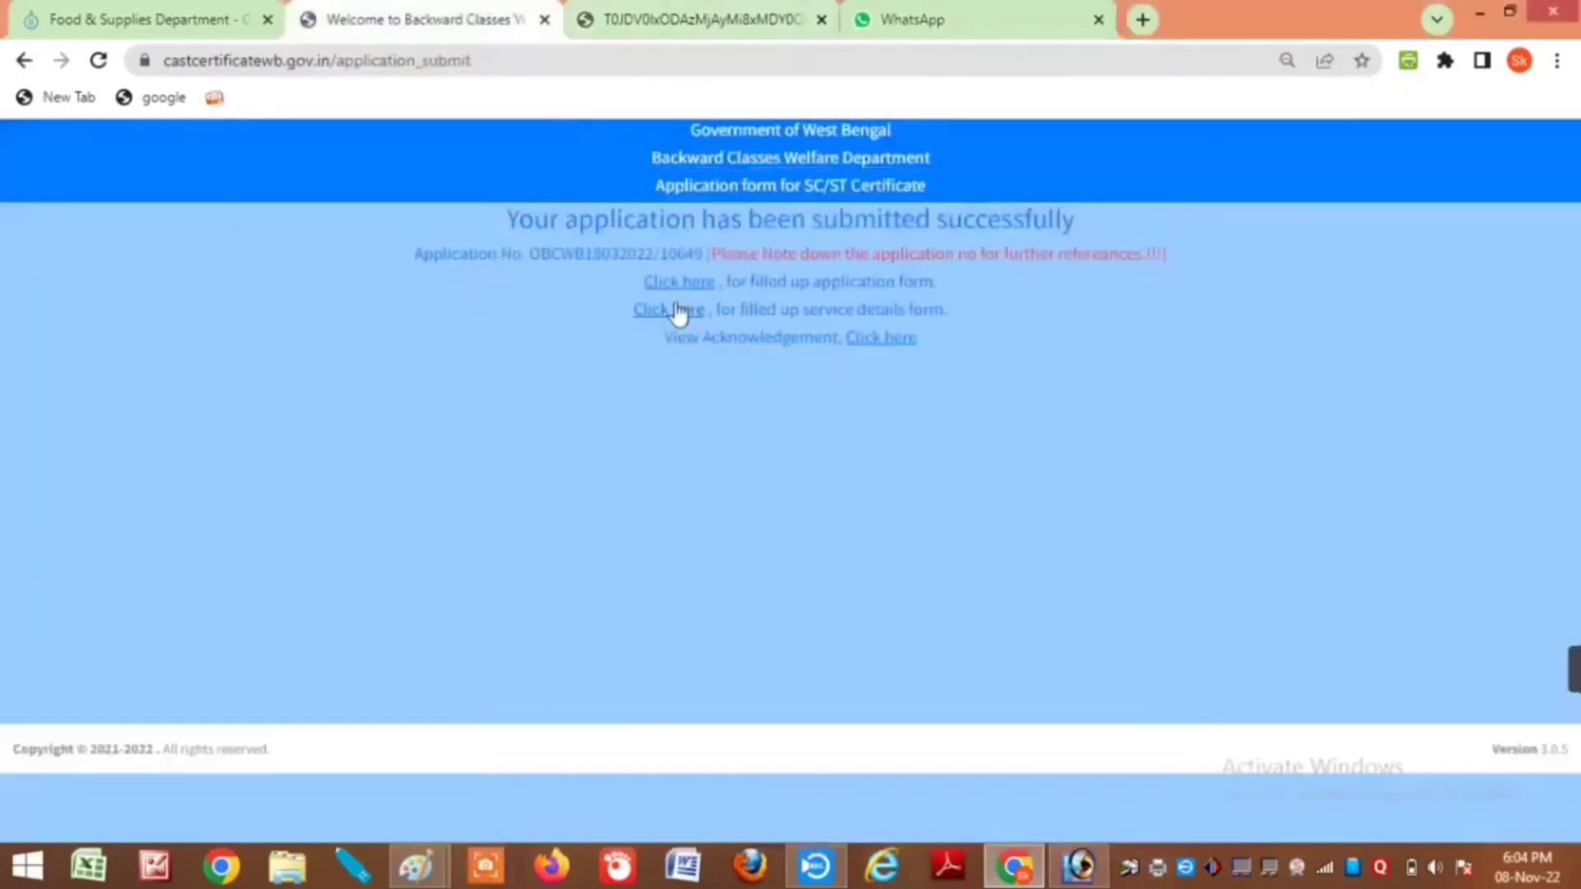
Step: Print the filled-up service details form PDF and return to the Welcome to Backward Classes tab
left_click(667, 310)
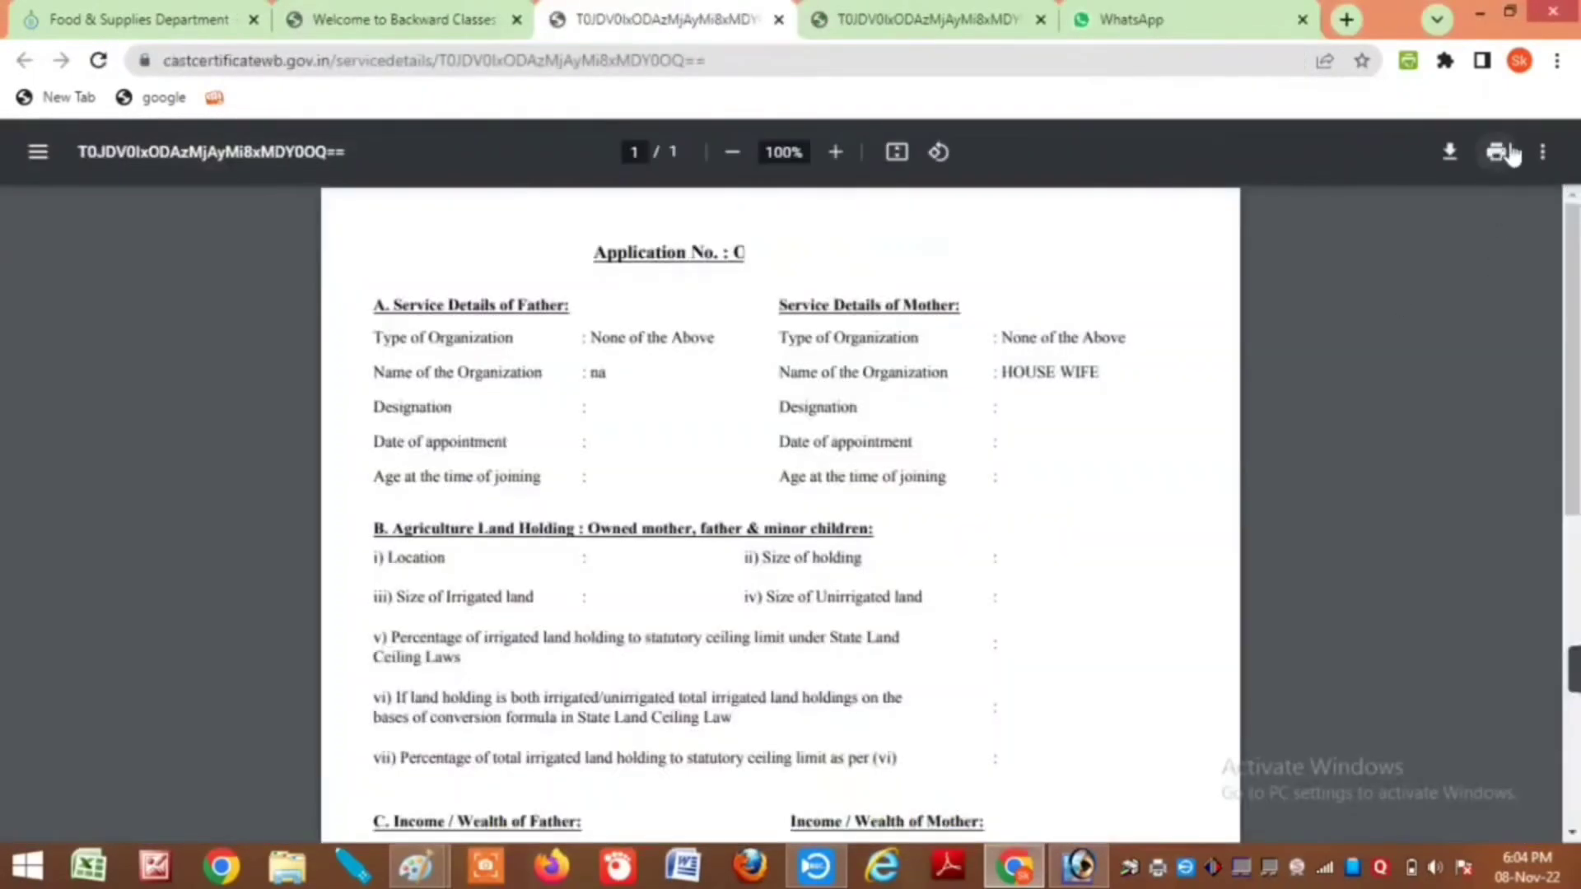
left_click(1510, 154)
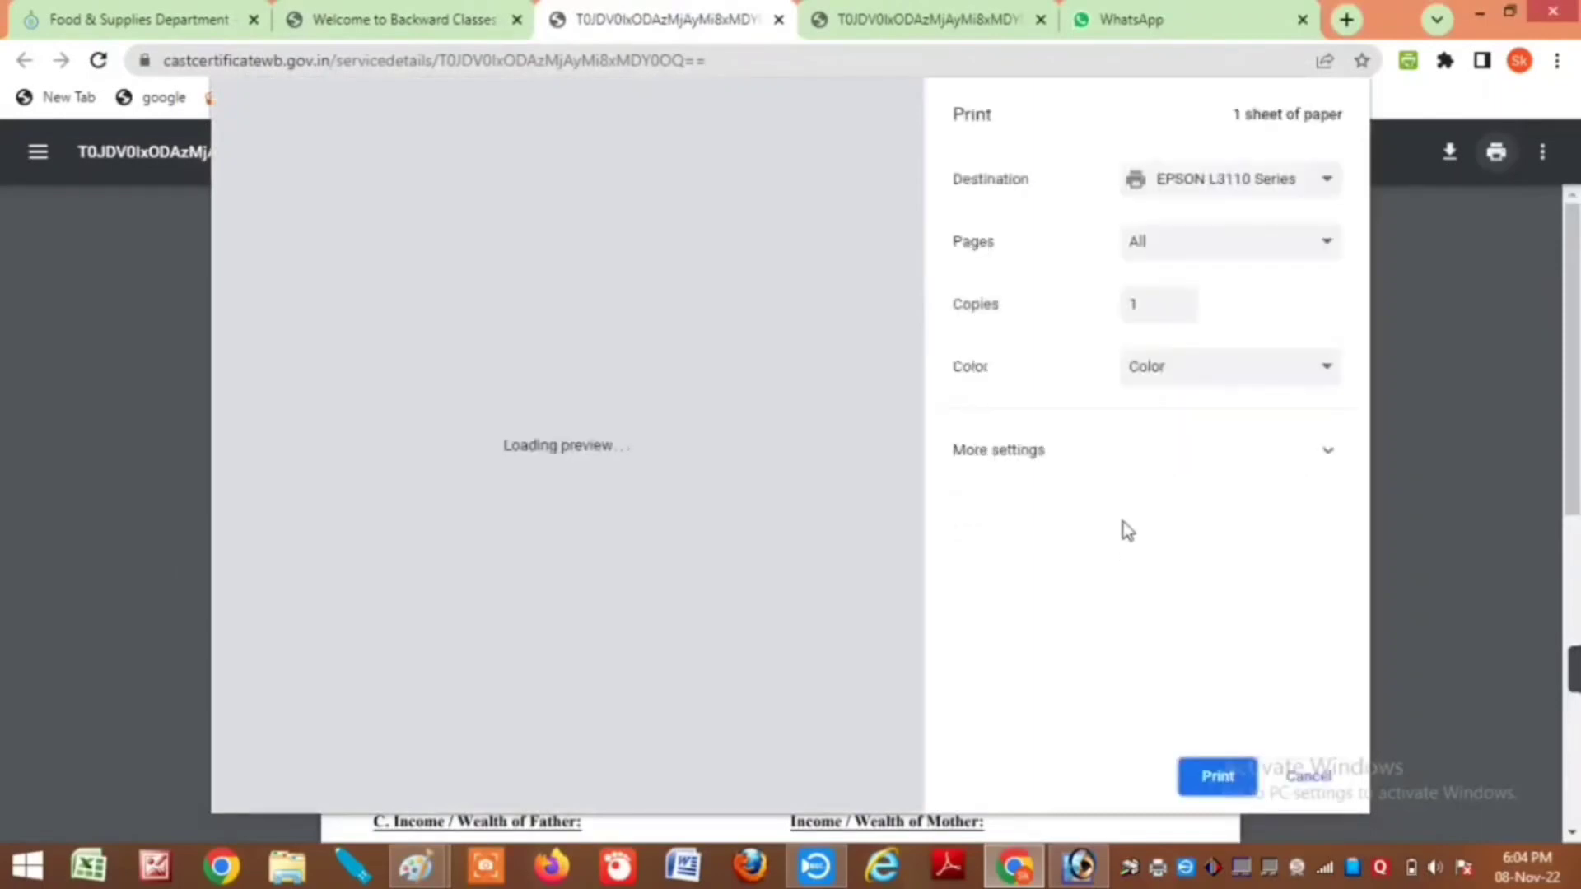
left_click(1218, 782)
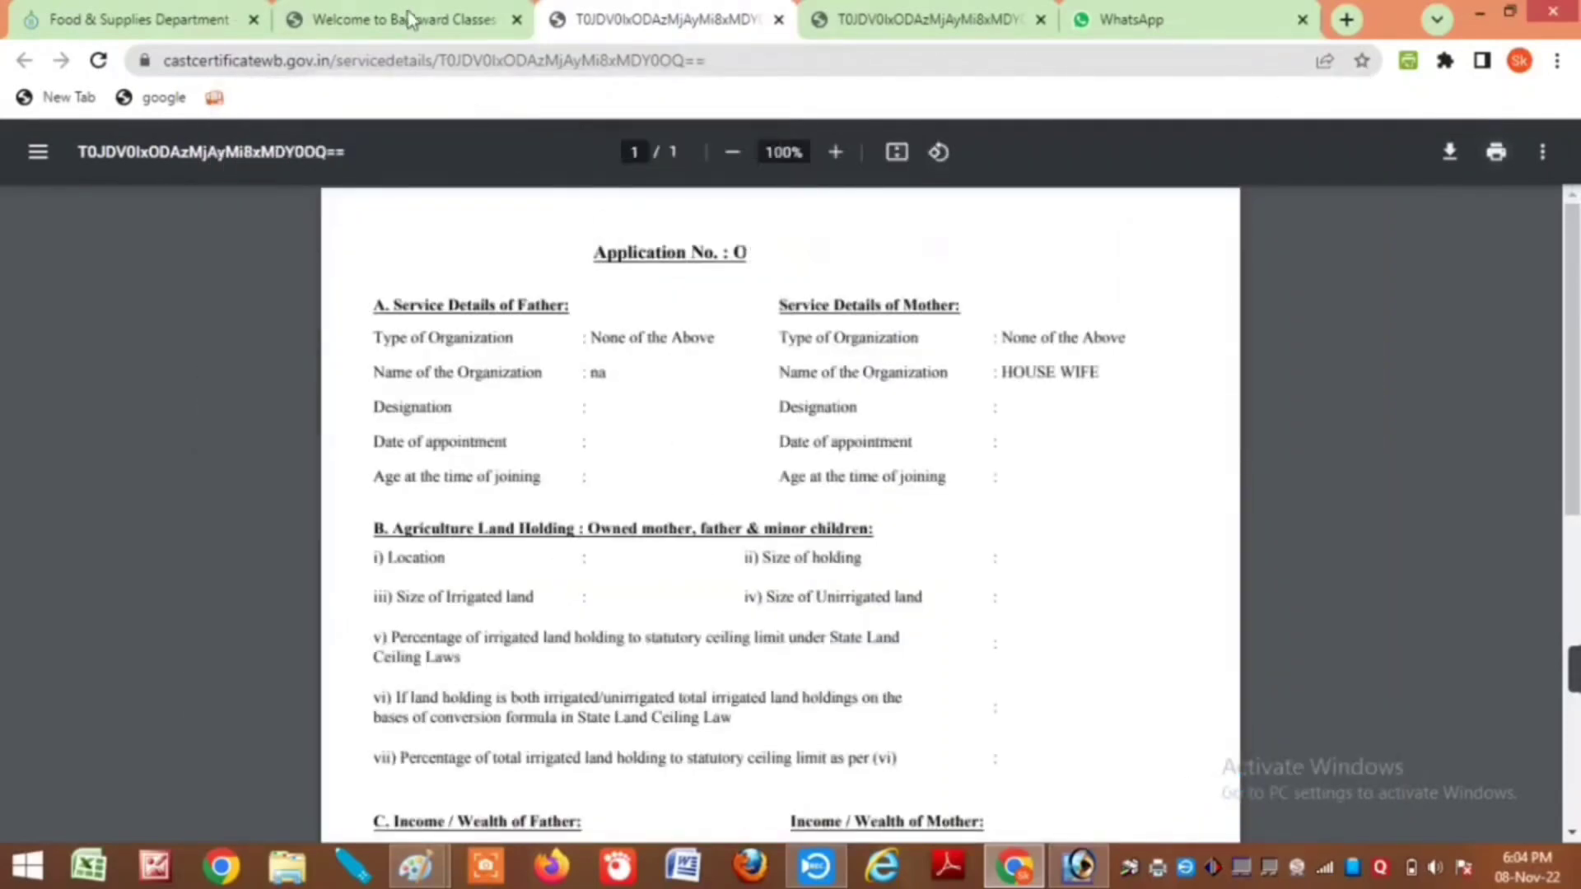
left_click(407, 18)
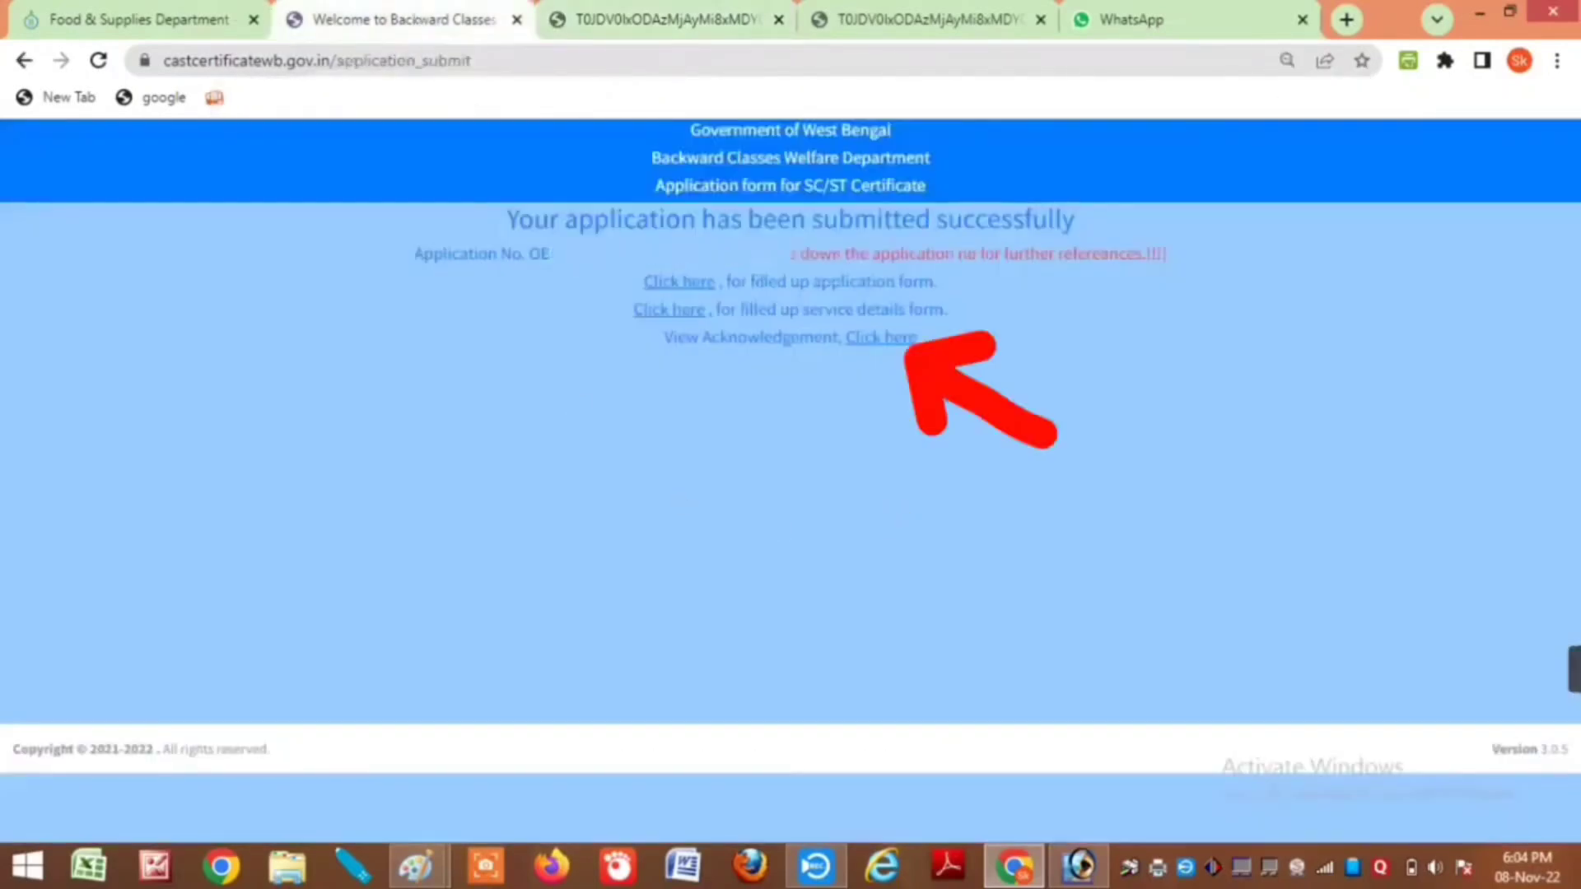
Step: Open the View Acknowledgement PDF and print the receipt on the EPSON L3110
left_click(869, 337)
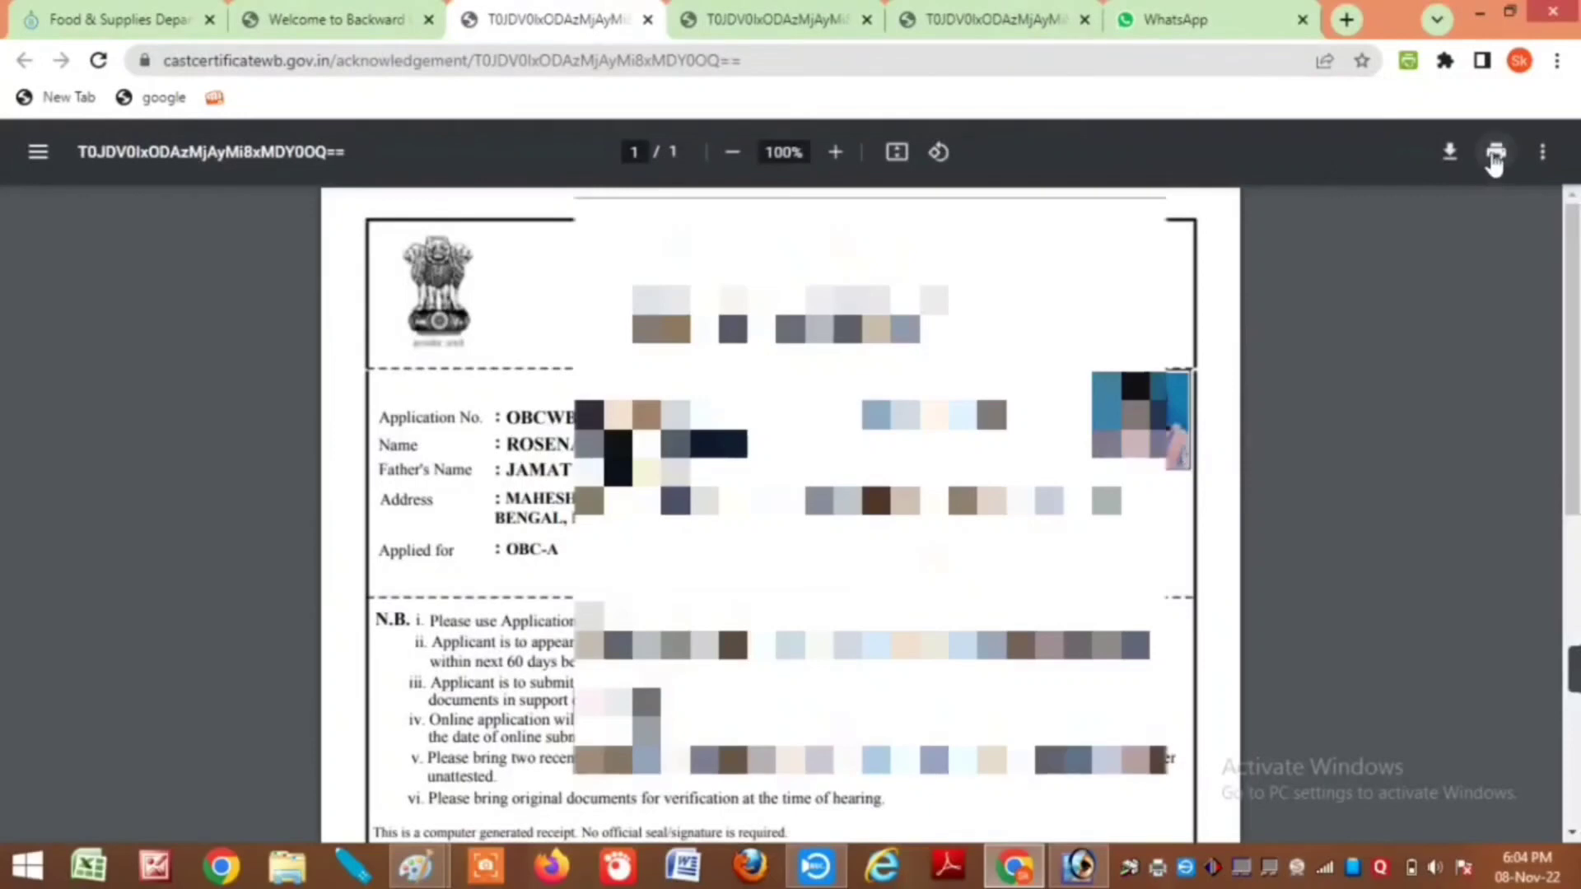
left_click(1496, 151)
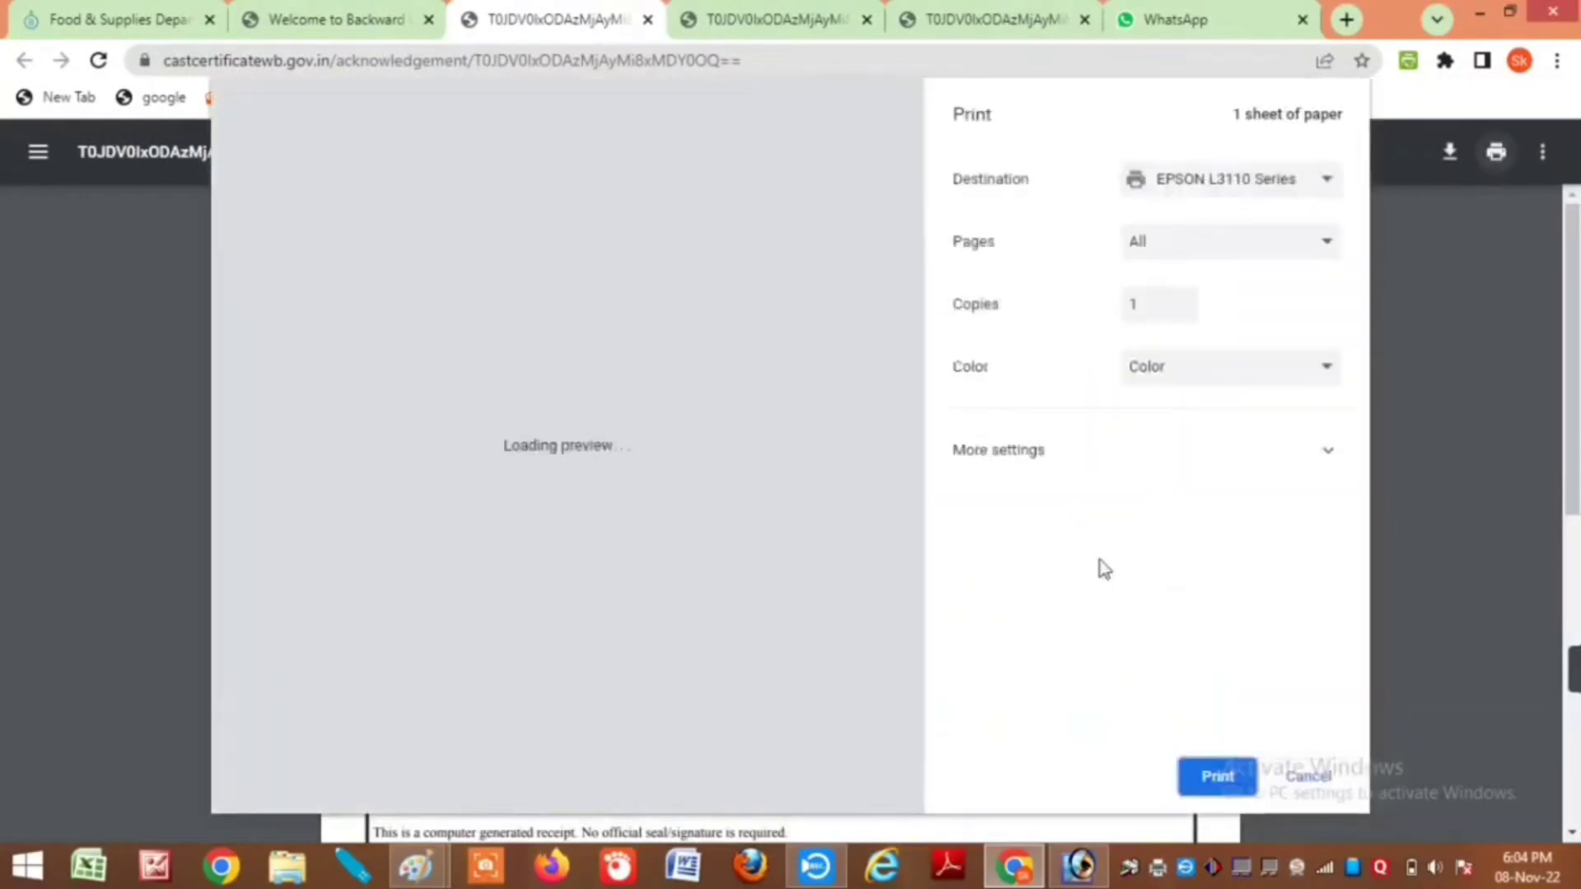
left_click(1215, 776)
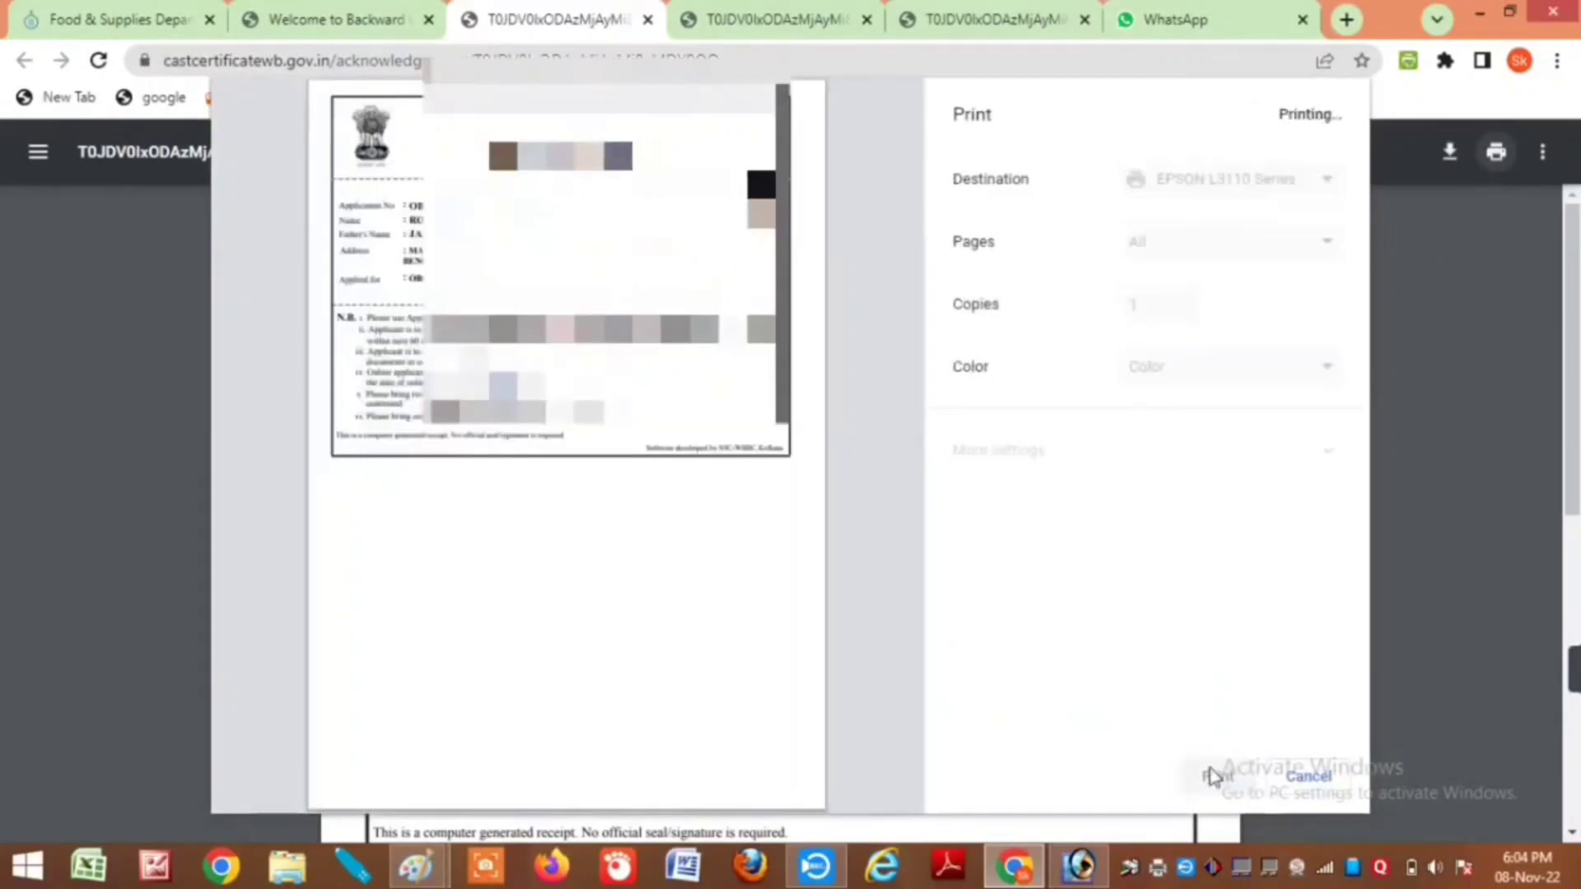